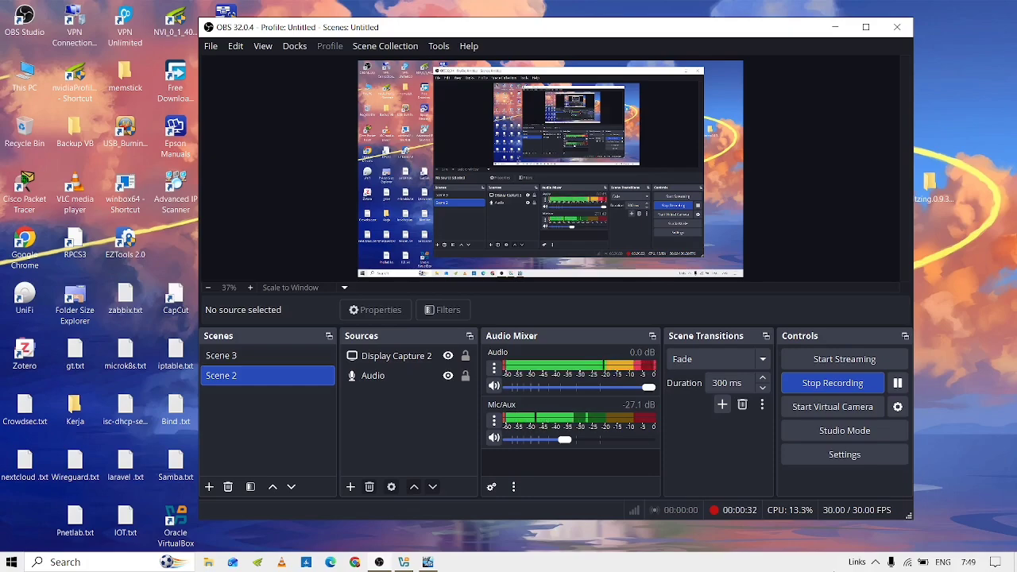
Switch to VirtualBox Manager and view the ADDS 2 machine's details instead of the ADDS snapshots.
key(alt+Tab)
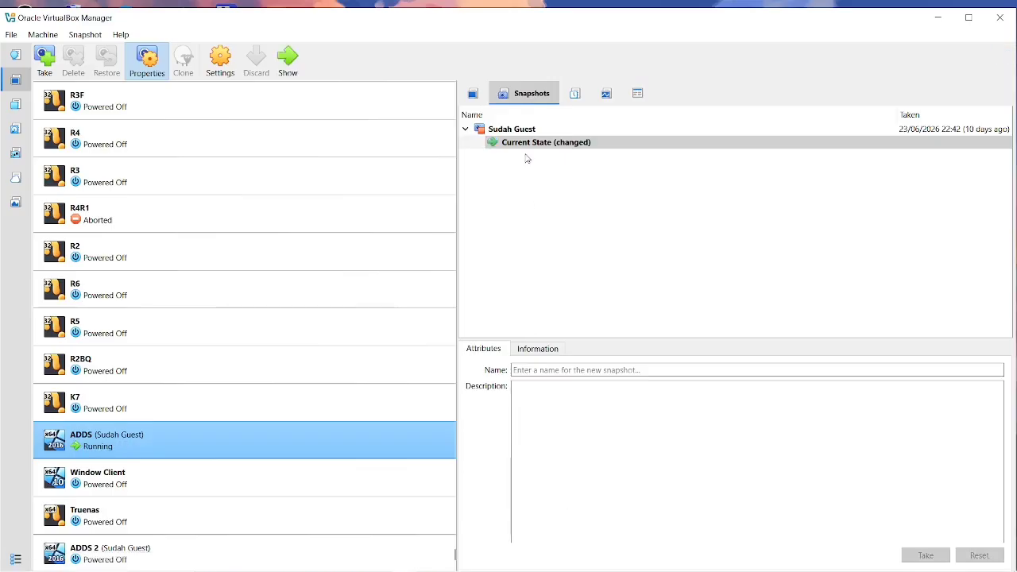
click(473, 94)
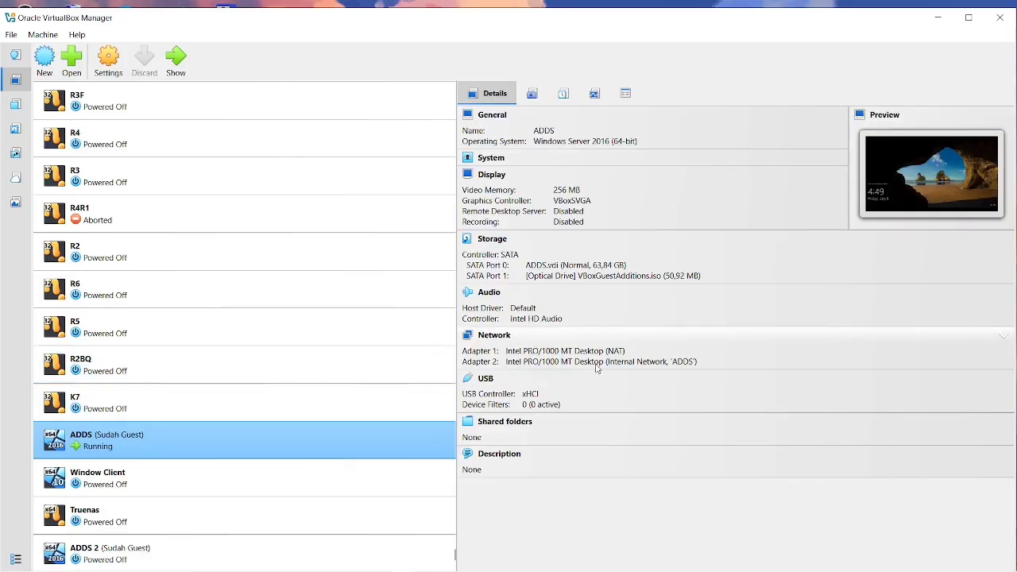
click(125, 561)
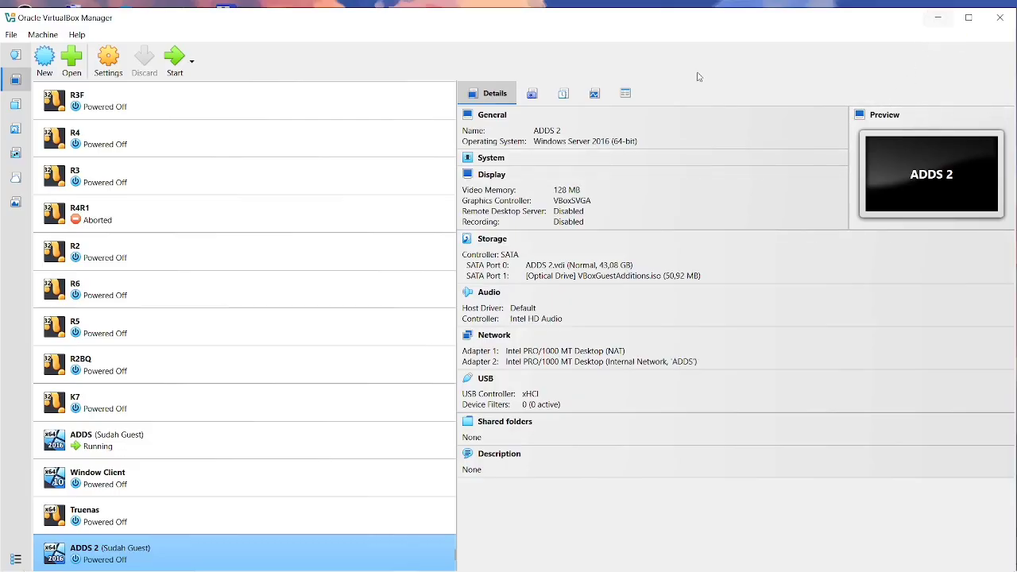
Unlock the ADDS guest with Ctrl-Alt-Del and sign in with the administrator password.
key(alt+Tab)
key(alt+Tab)
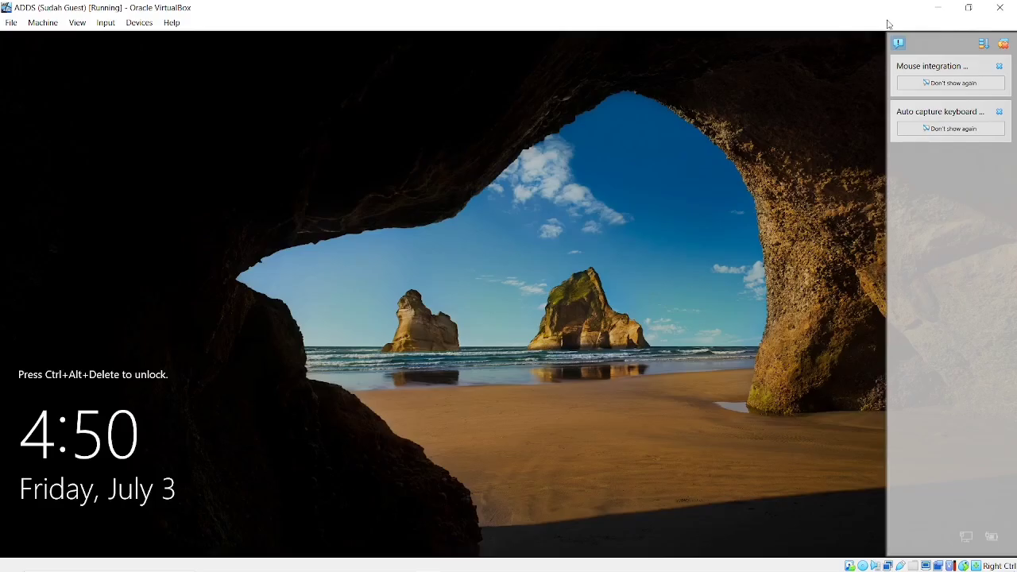
click(1001, 45)
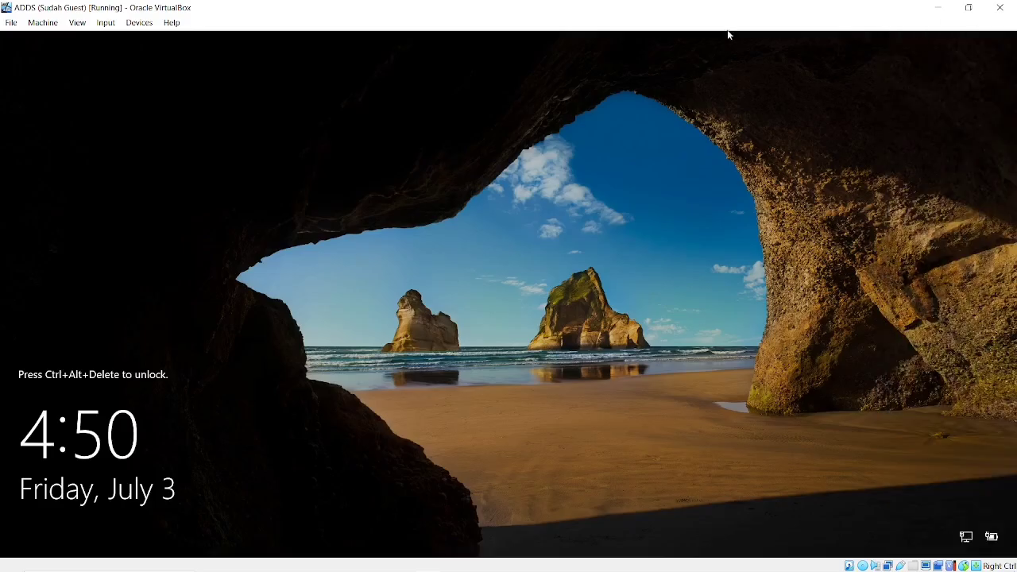
click(106, 22)
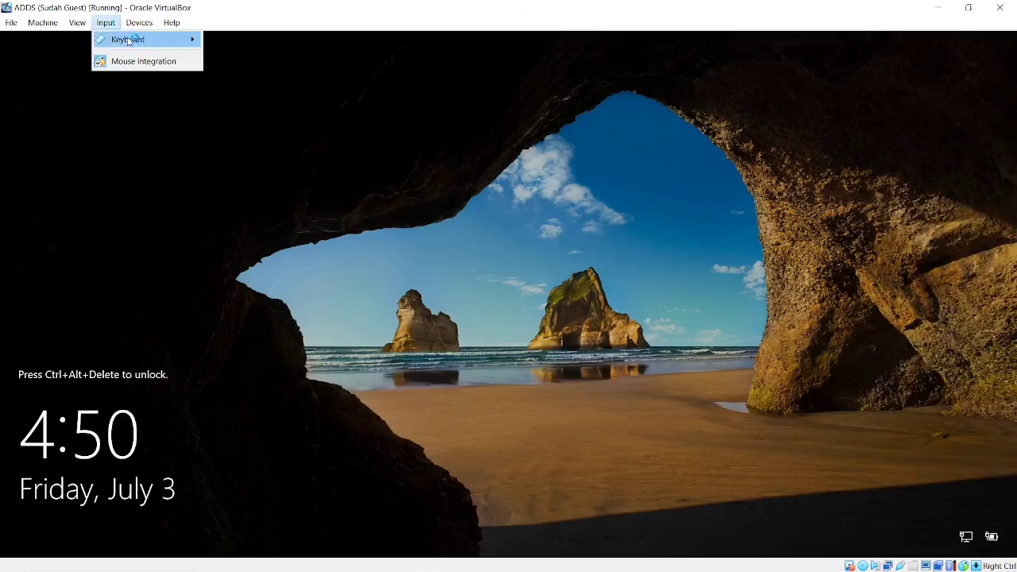
mouse_move(131, 42)
click(238, 77)
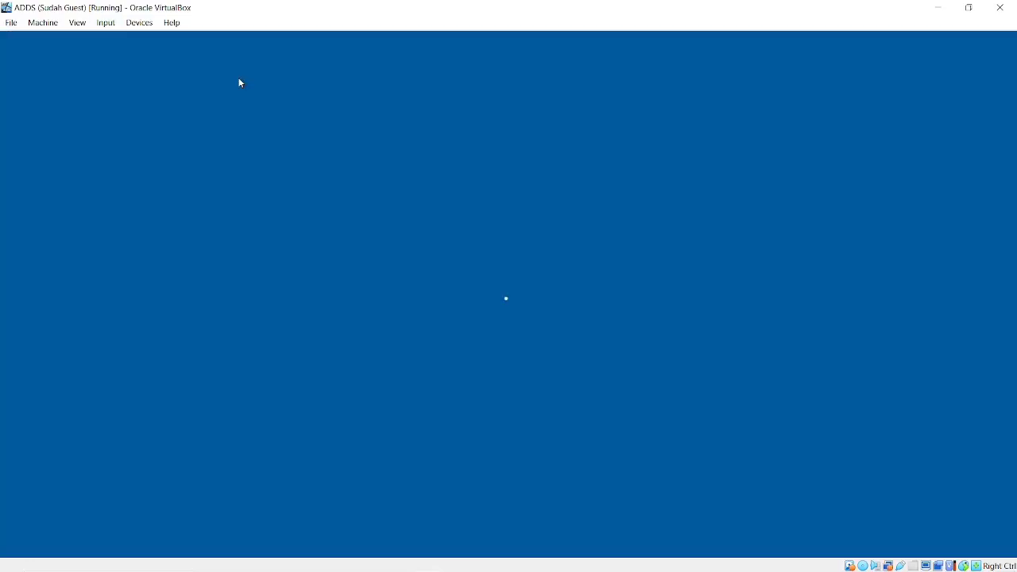
text(••••)
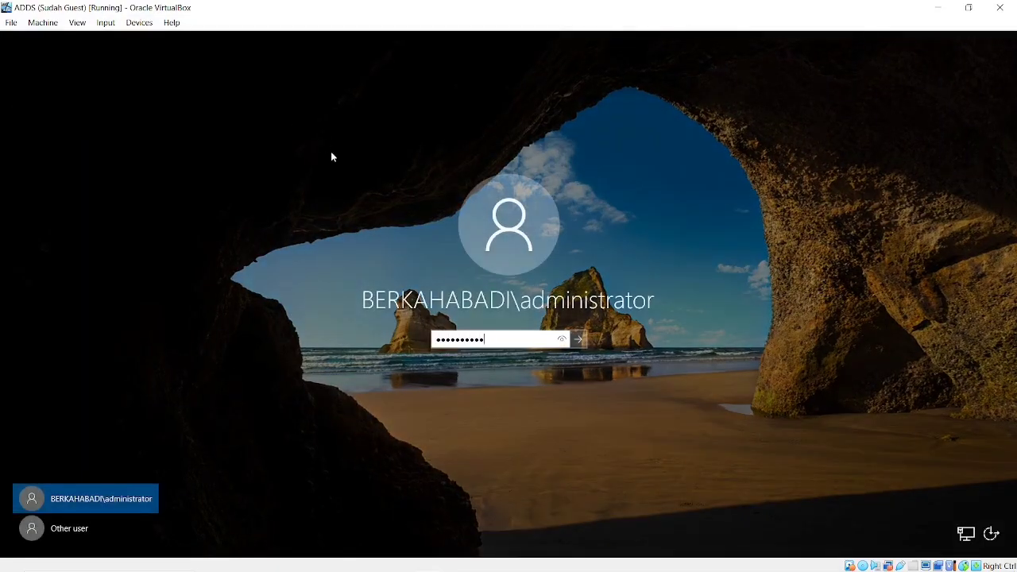
text(••••••)
key(Return)
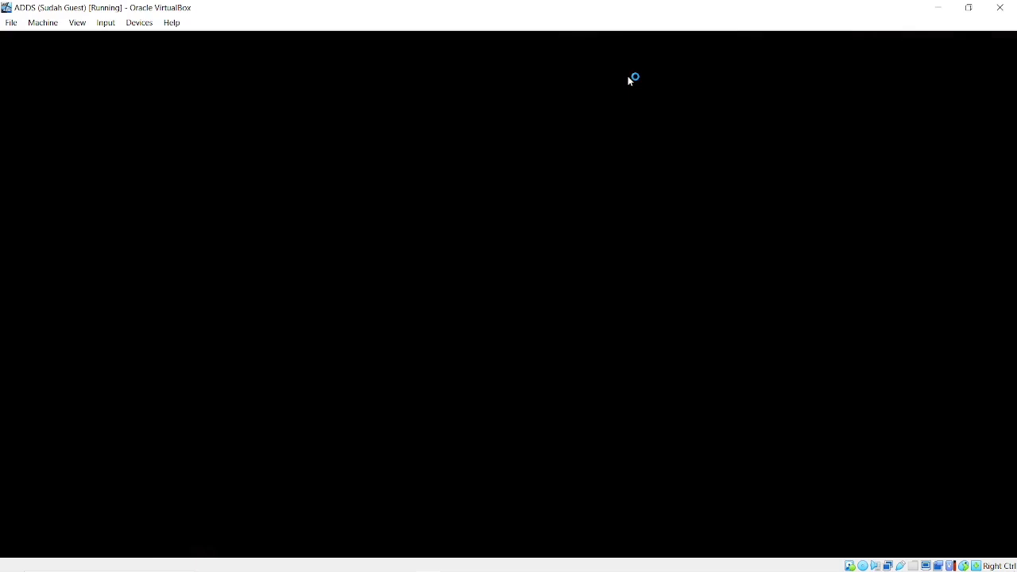
Minimize the ADDS VM window and switch to the screen recorder.
click(938, 7)
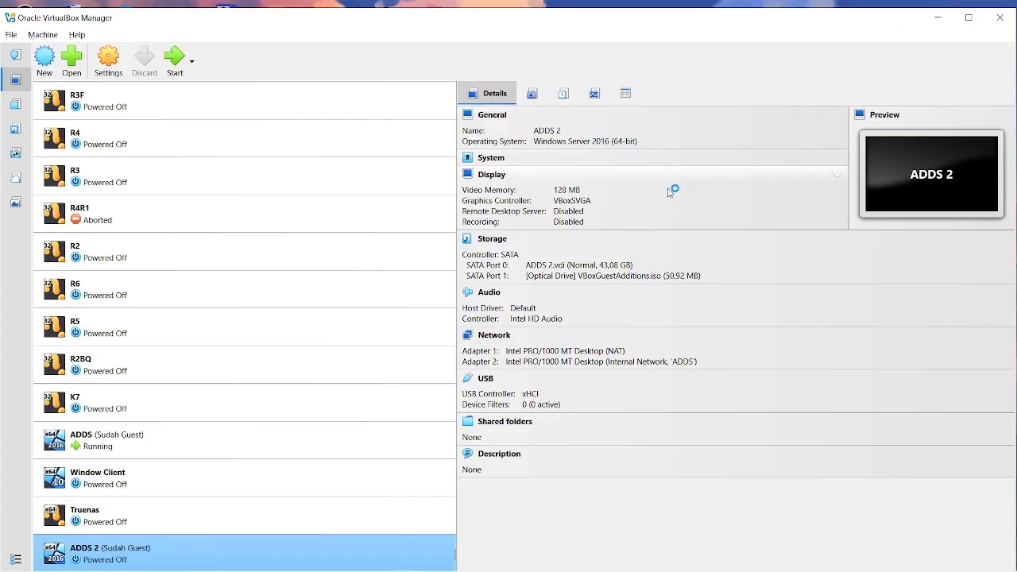
key(alt+Tab)
key(Tab)
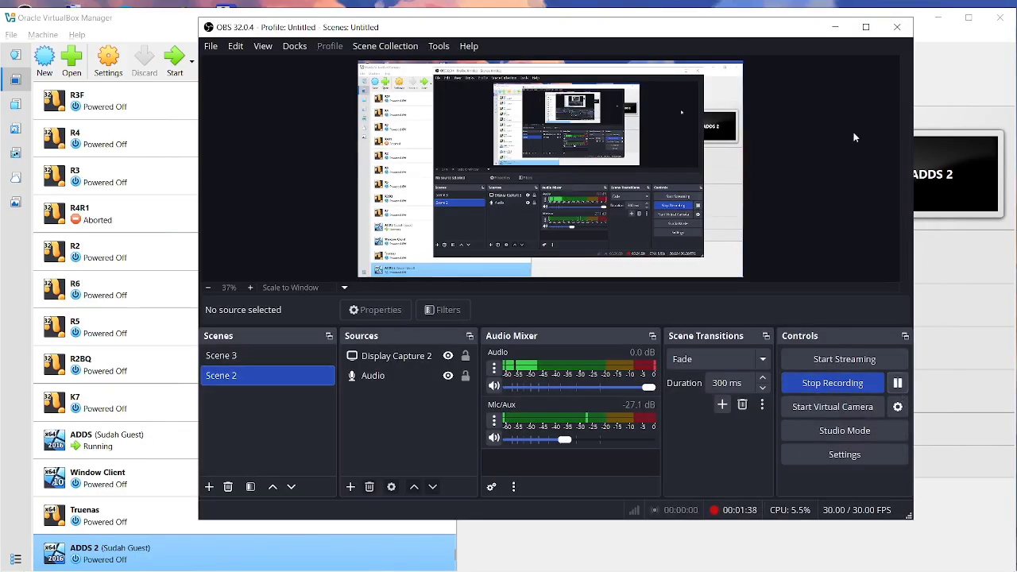
Return to the ADDS VM, check for available Windows updates and close Settings.
click(847, 29)
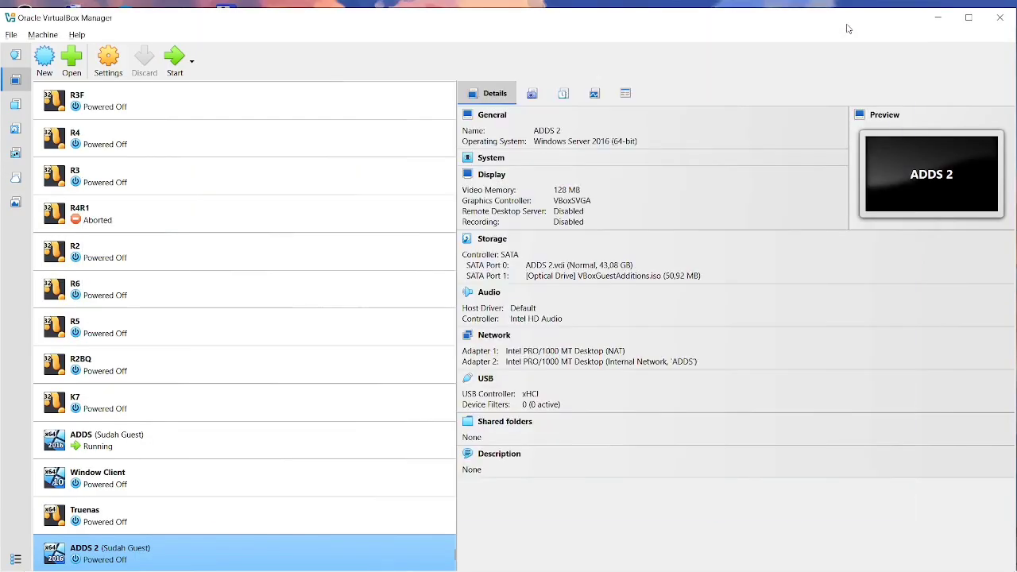
key(alt+Tab)
key(Tab)
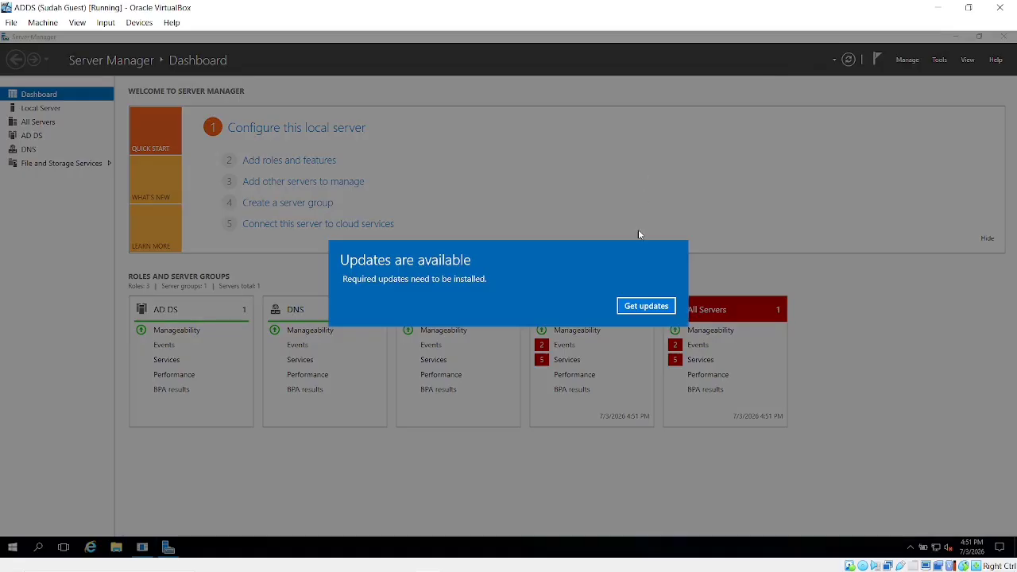
click(650, 307)
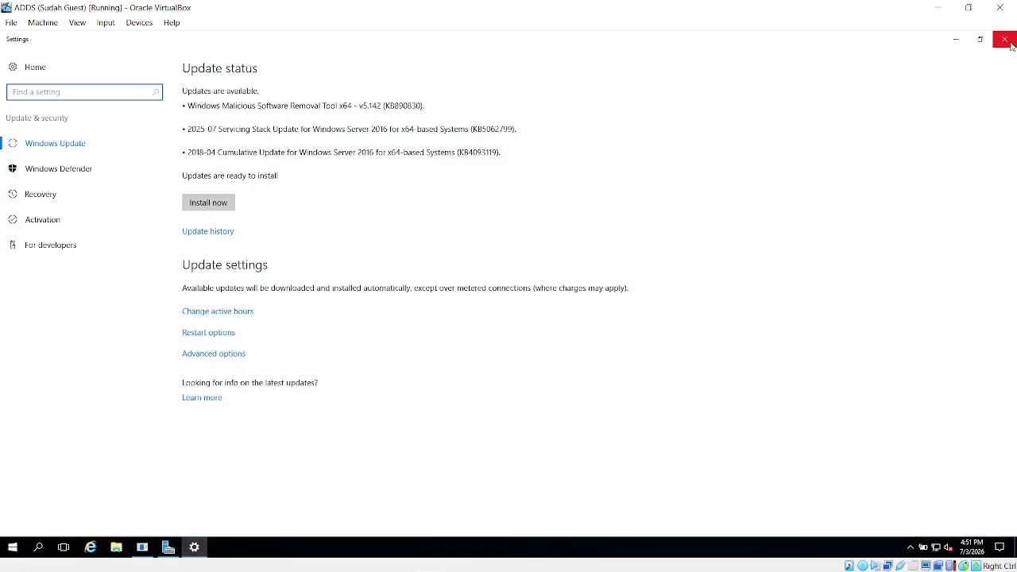
click(1005, 40)
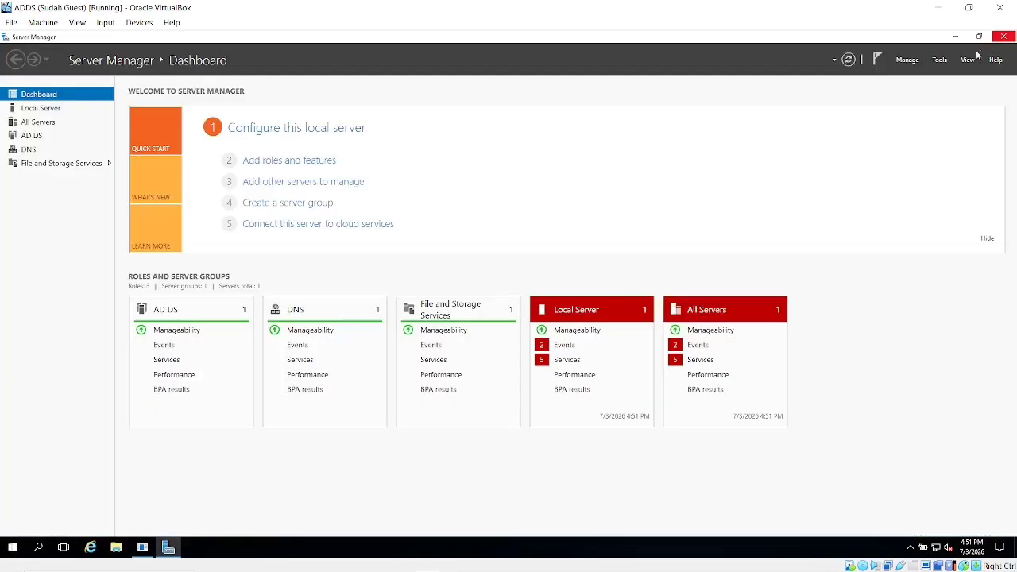
In Add Roles and Features, select the DHCP Server role with its tools and advance to Confirmation.
click(910, 61)
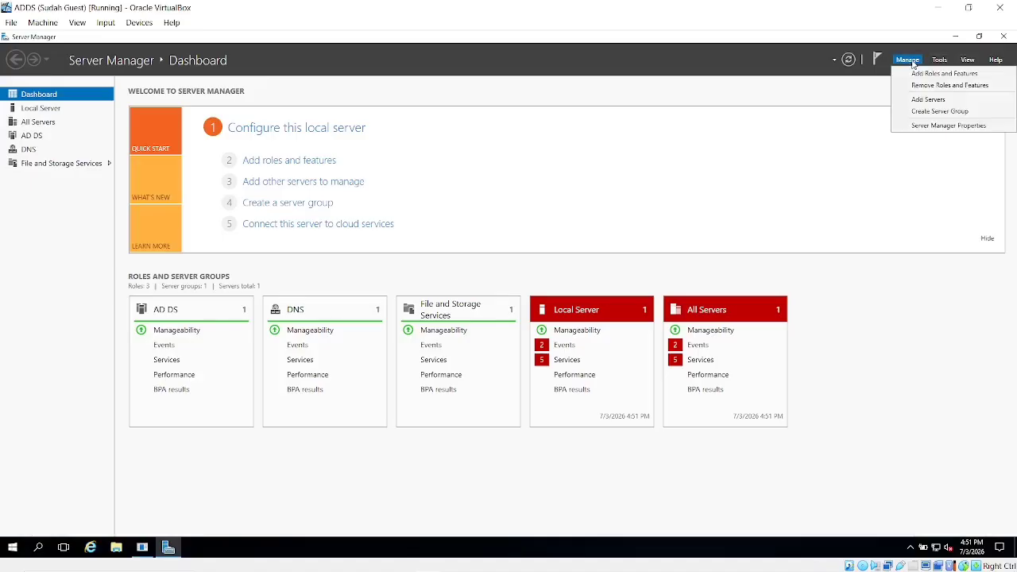
click(939, 73)
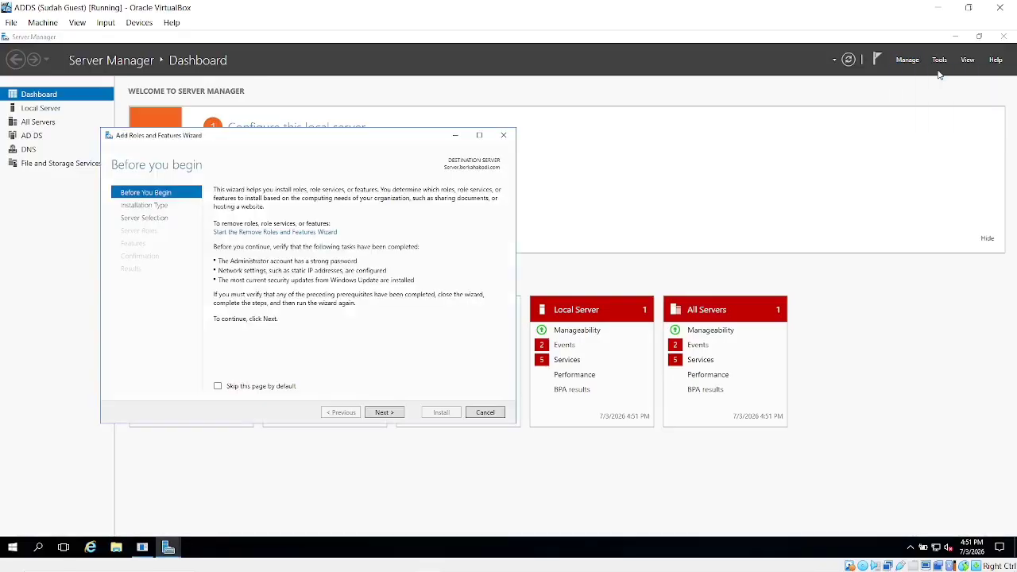
click(384, 412)
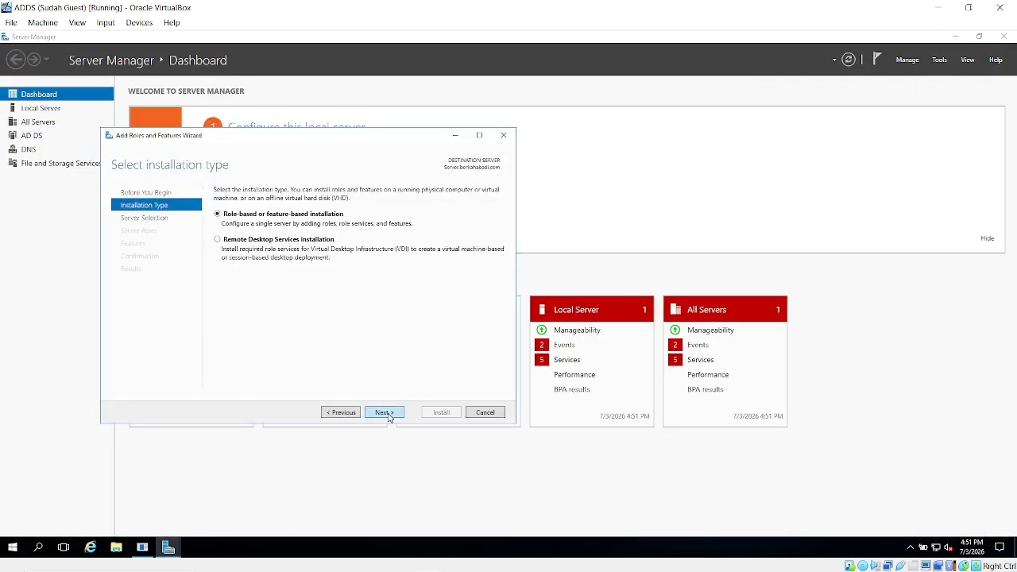
click(384, 413)
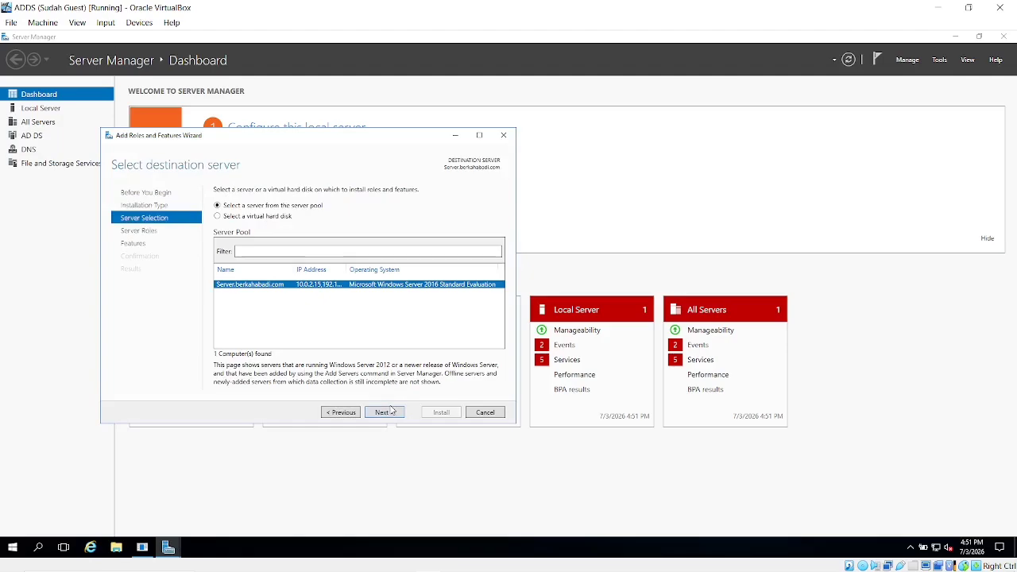
click(384, 413)
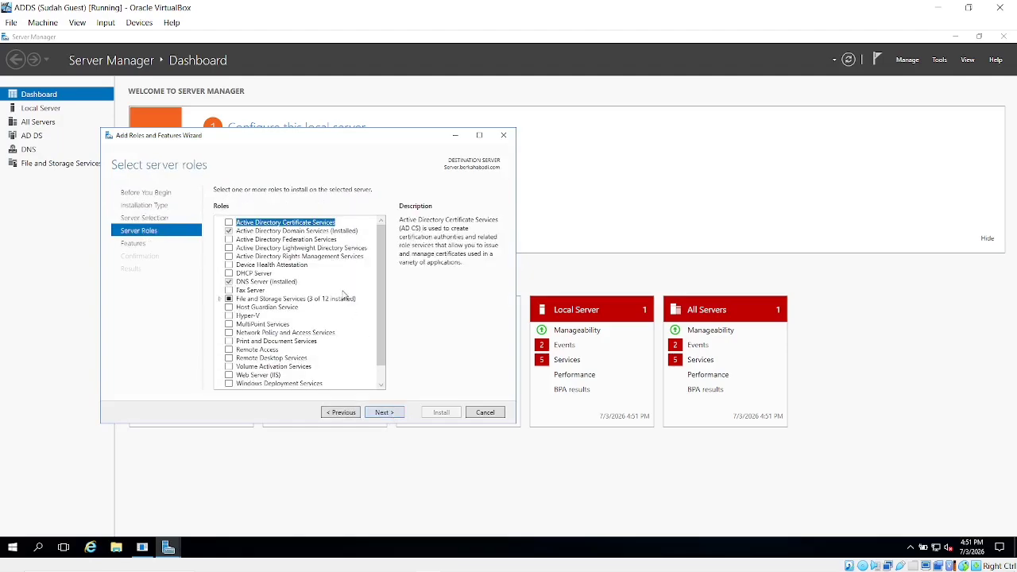
click(229, 273)
click(347, 365)
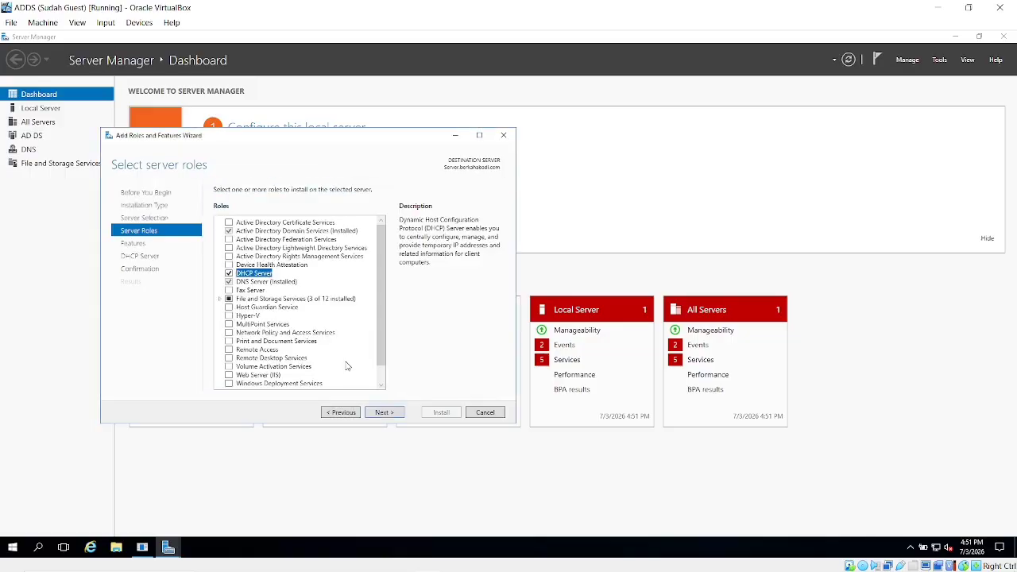
click(385, 412)
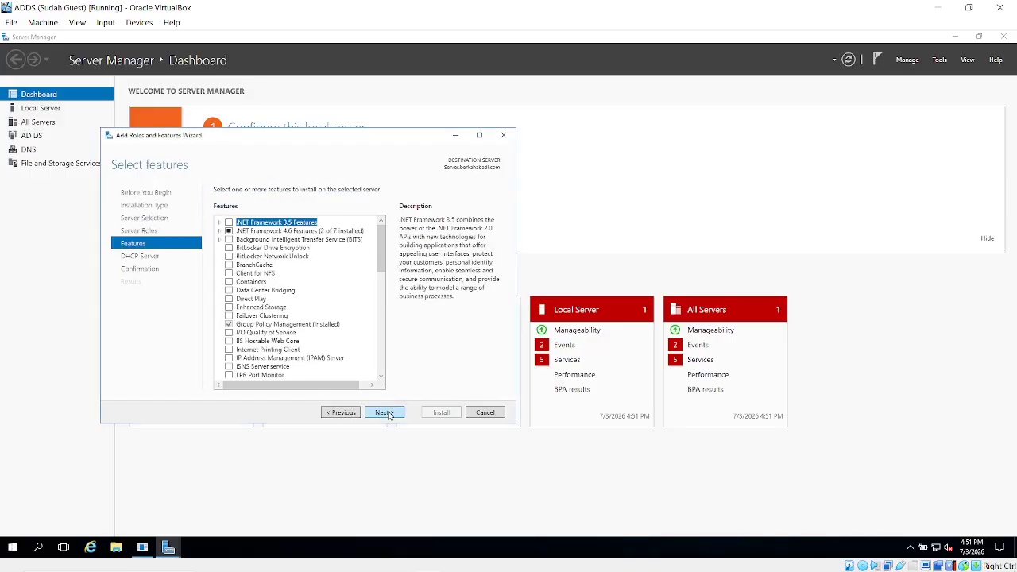
click(386, 412)
click(386, 412)
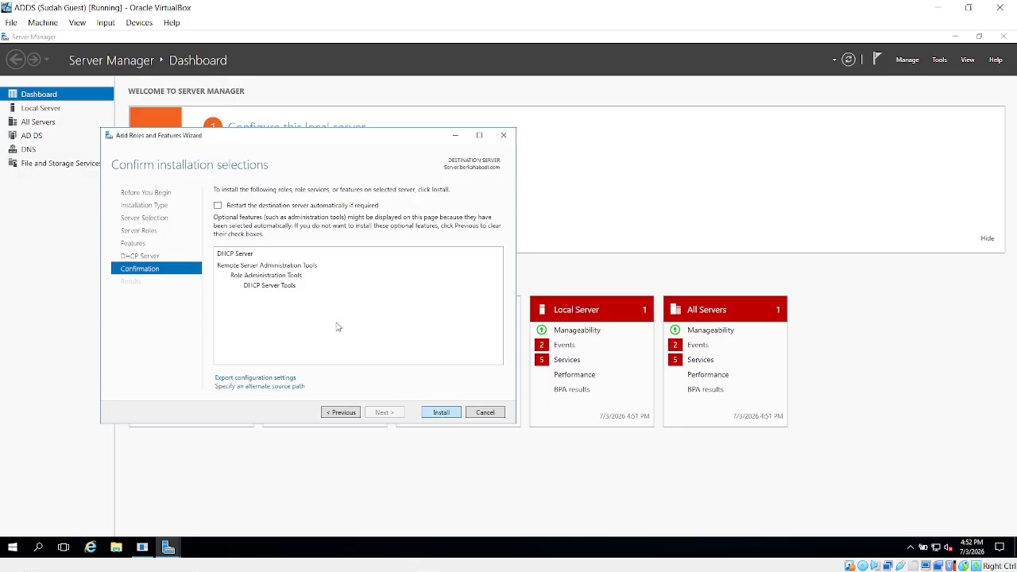
Install the DHCP Server role and minimize the VM while it runs.
click(443, 414)
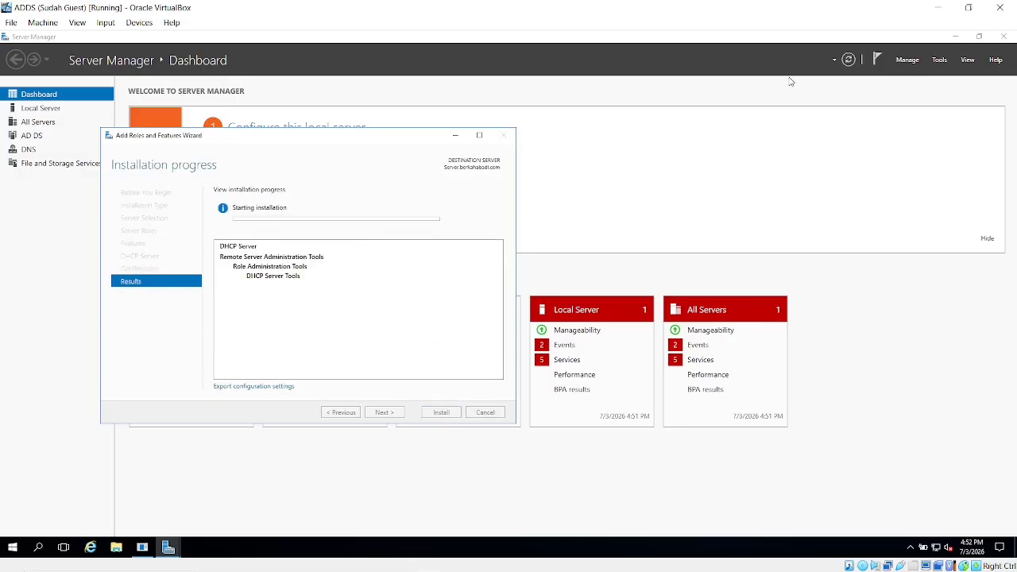
click(943, 8)
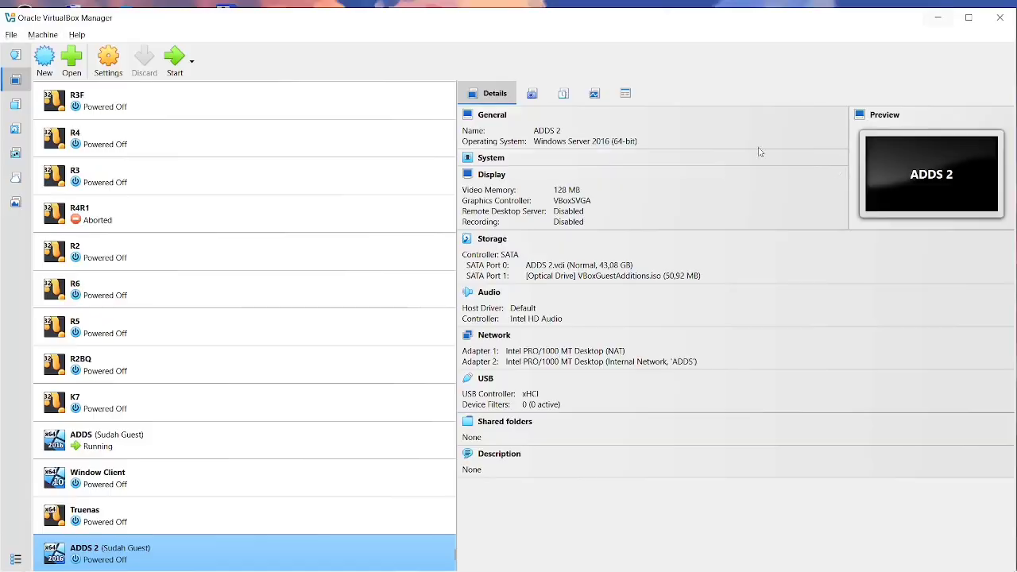
key(alt+Tab)
key(Tab)
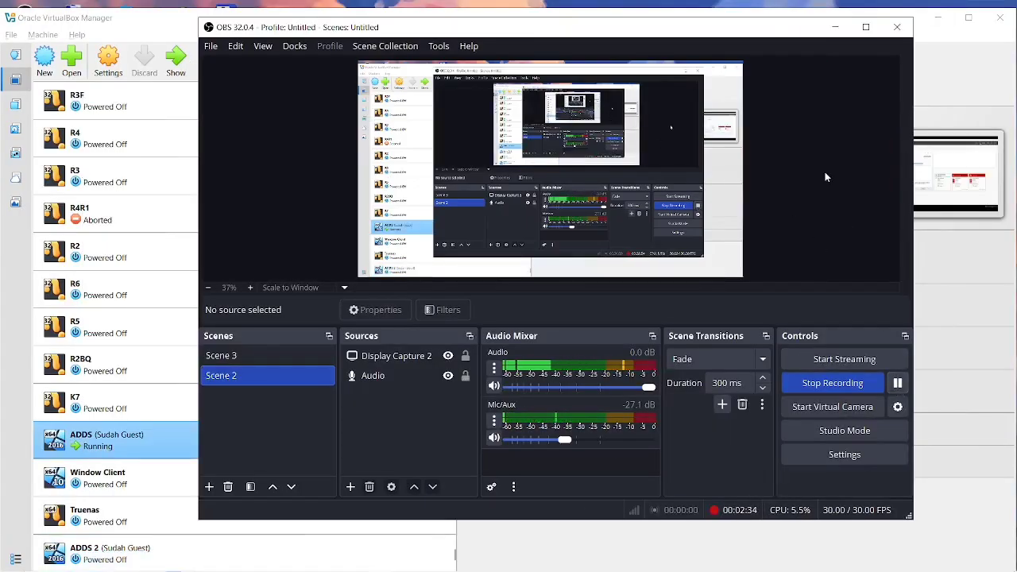
Back in the VM, close the finished wizard and cancel the Shutdown Event Tracker dialog.
click(835, 27)
key(alt+Tab)
key(Tab)
key(Tab)
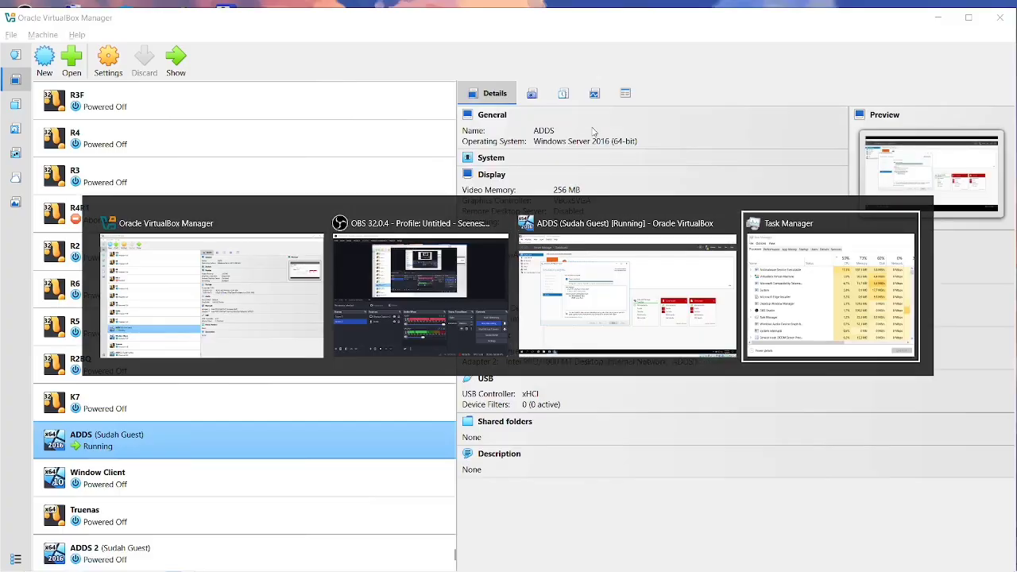
key(shift+Tab)
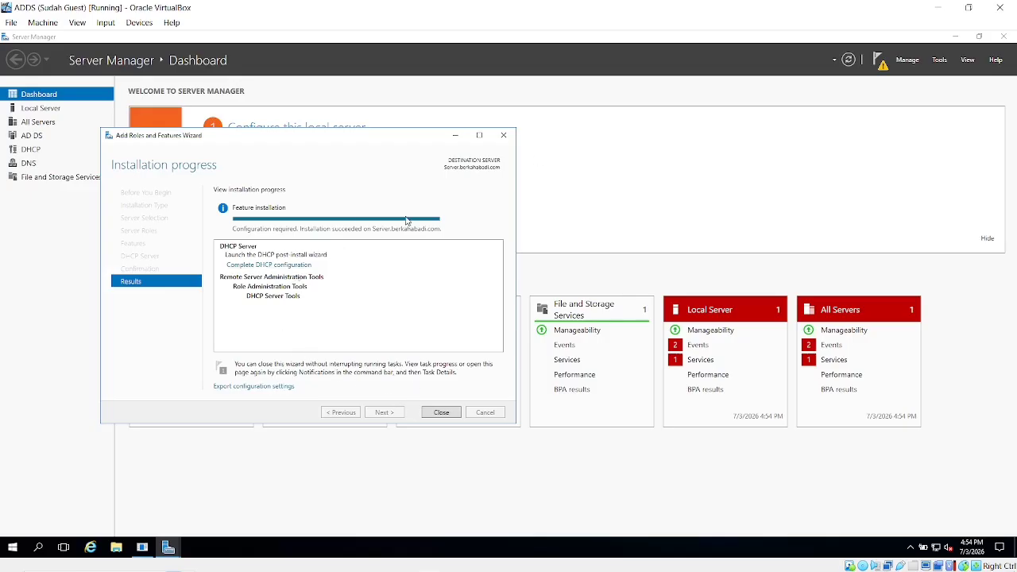
click(442, 413)
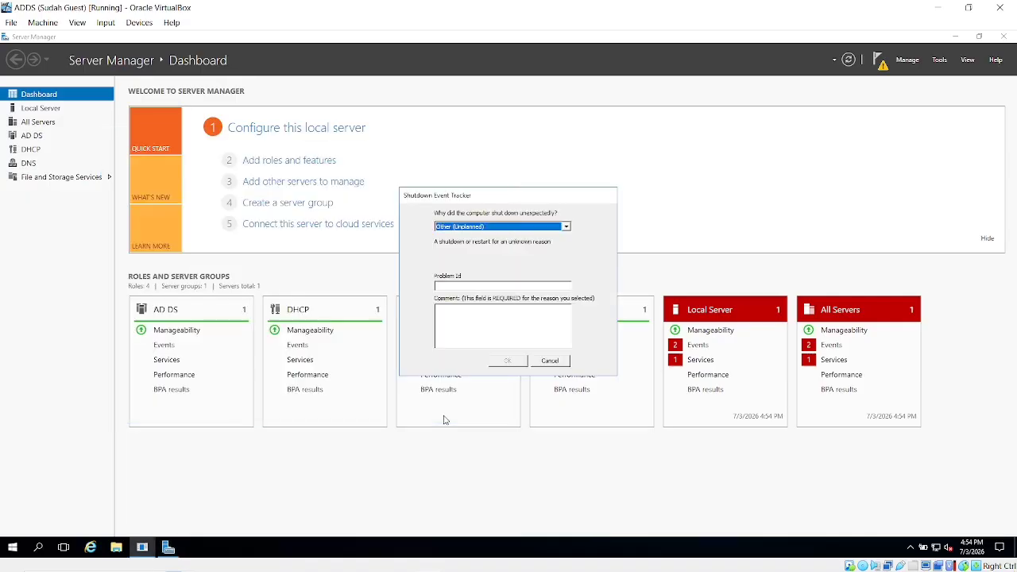
click(549, 361)
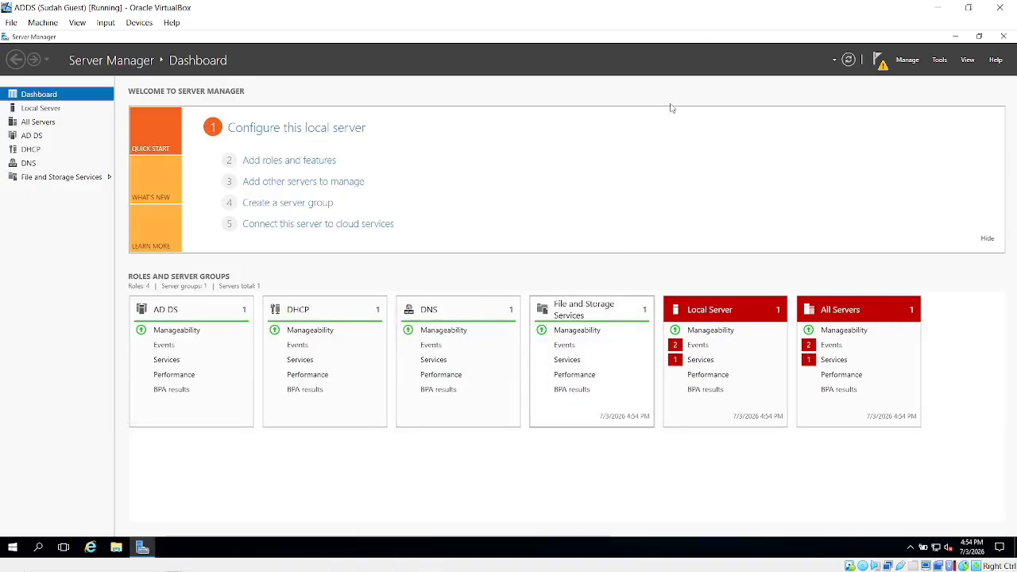
Commit the DHCP post-install configuration to create the security groups, then minimize the VM.
click(880, 65)
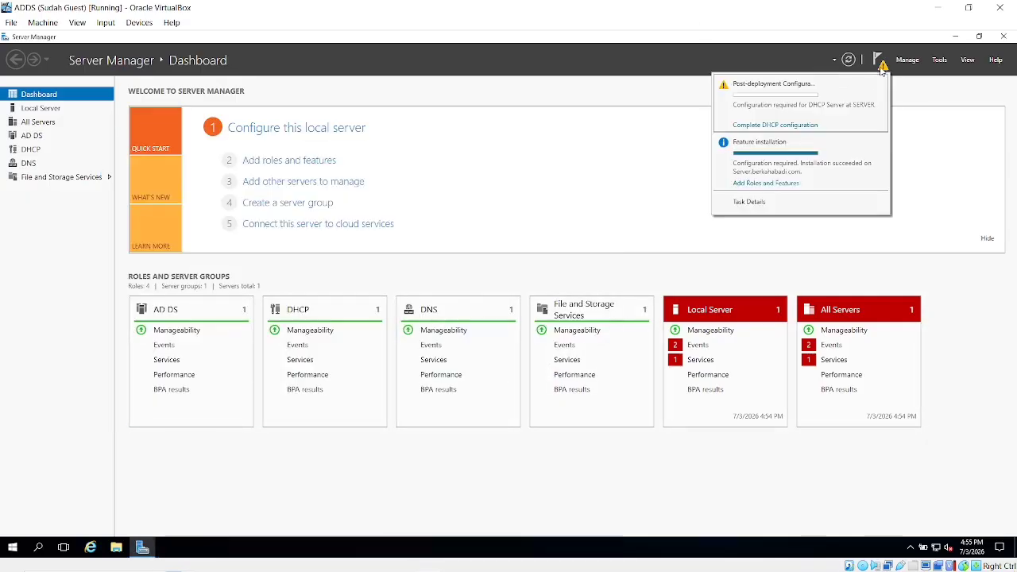
click(774, 126)
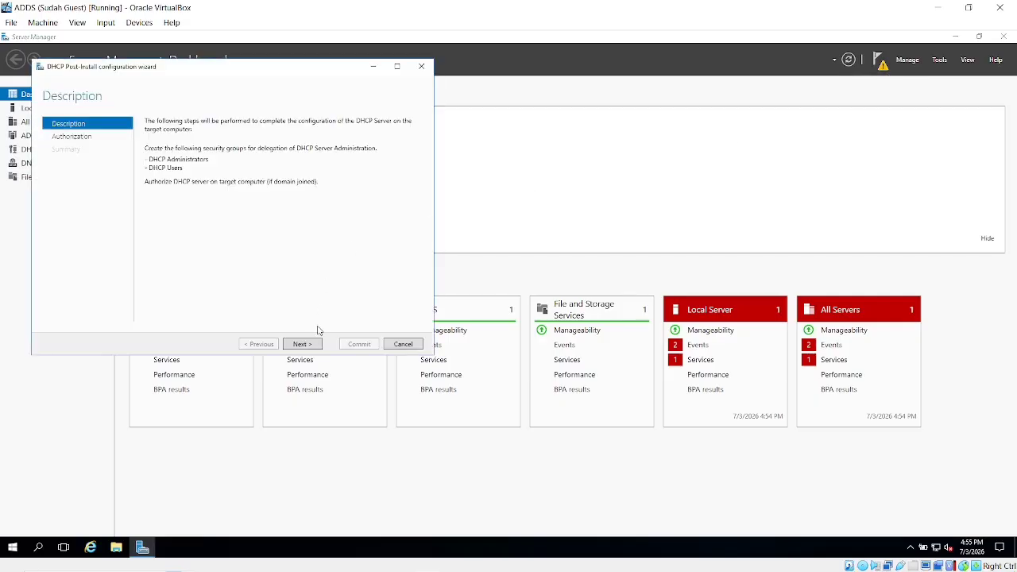
click(302, 344)
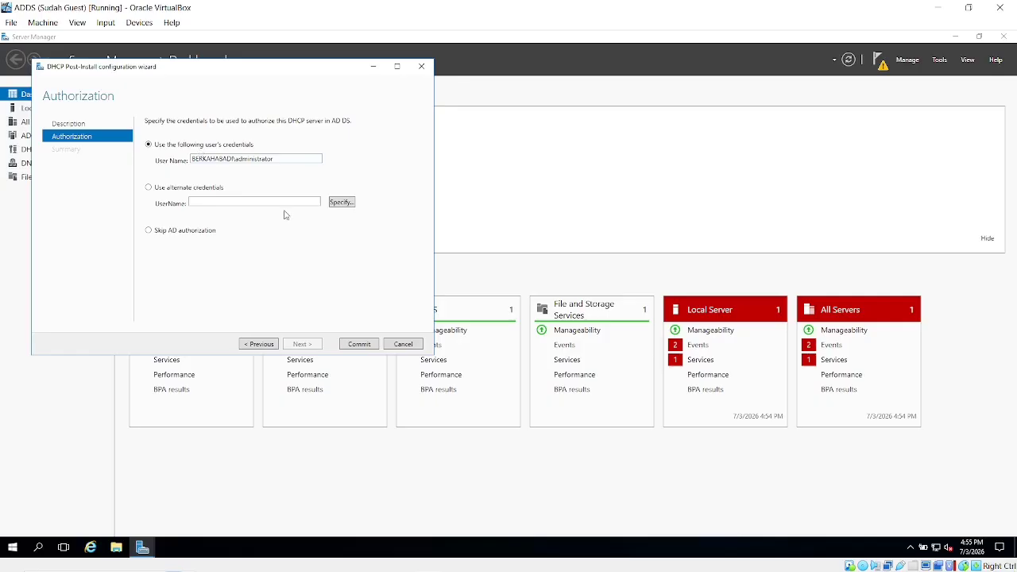
click(353, 345)
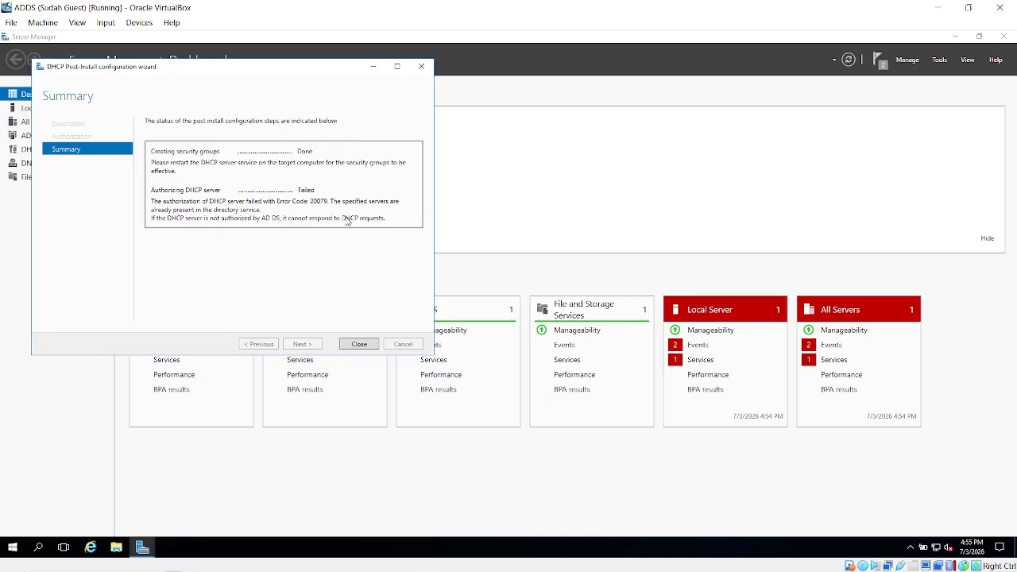
click(356, 347)
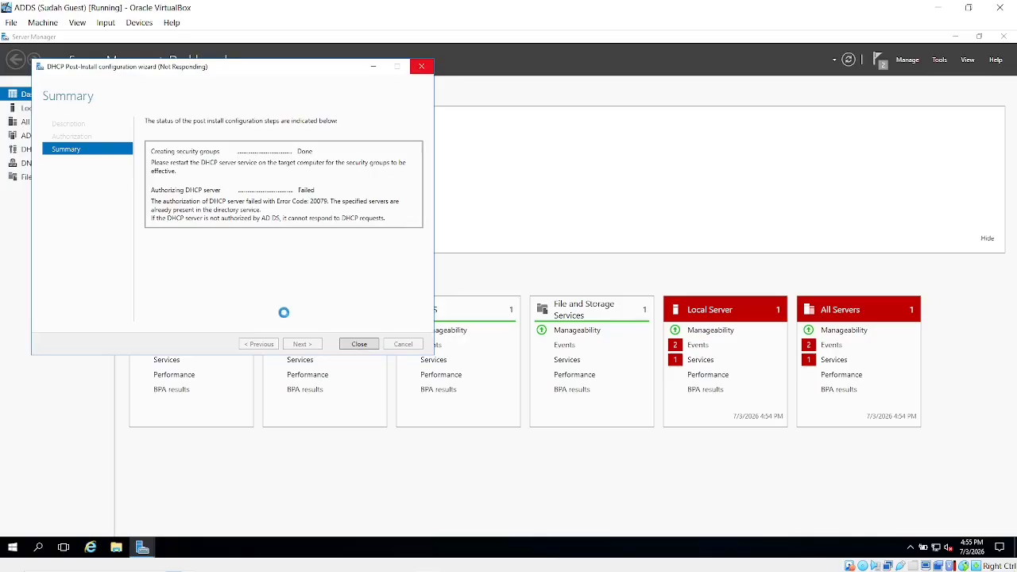
click(941, 7)
key(alt+Tab)
key(alt+Tab)
key(alt+Tab)
key(alt+Tab)
key(alt+Tab)
key(alt+Tab)
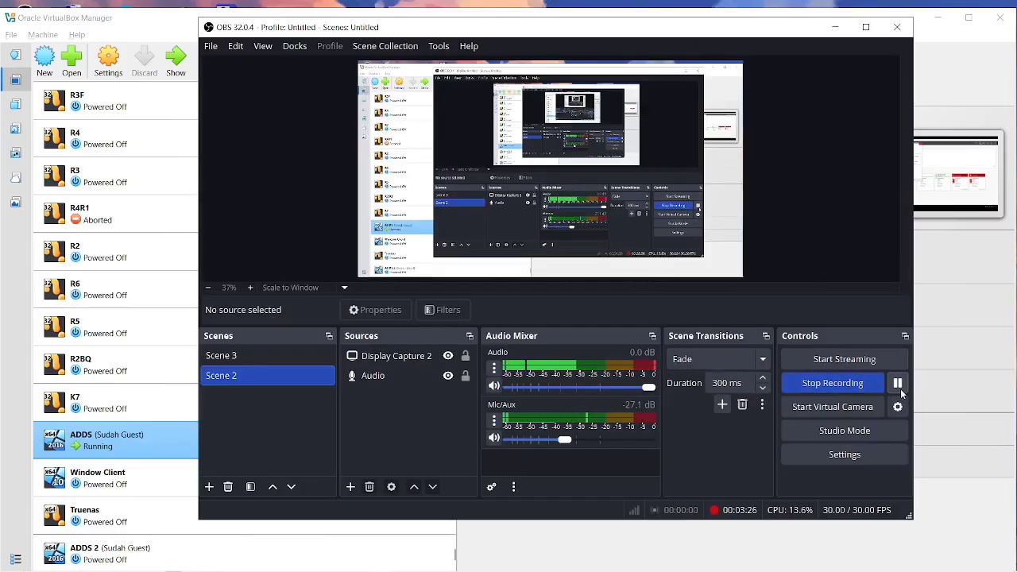
Return to the ADDS VM and launch the DHCP console from Server Manager's Tools menu.
click(835, 27)
key(alt+Tab)
key(alt+Tab)
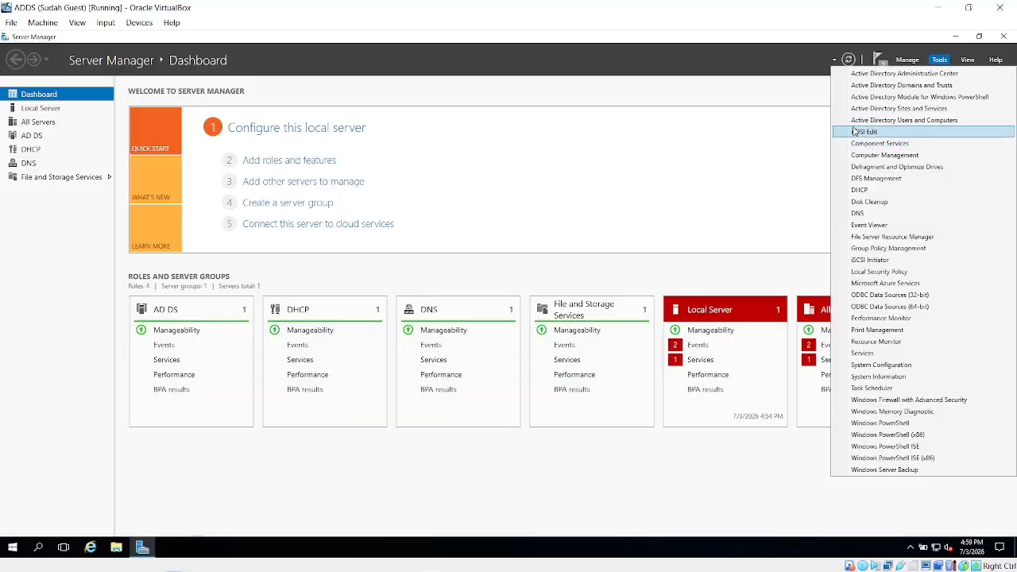
click(778, 150)
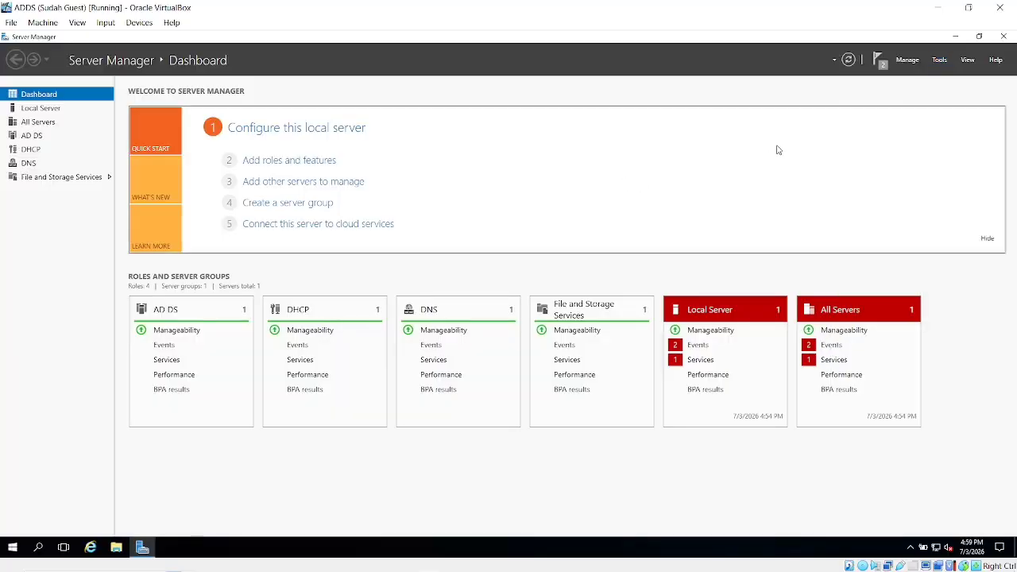
click(937, 60)
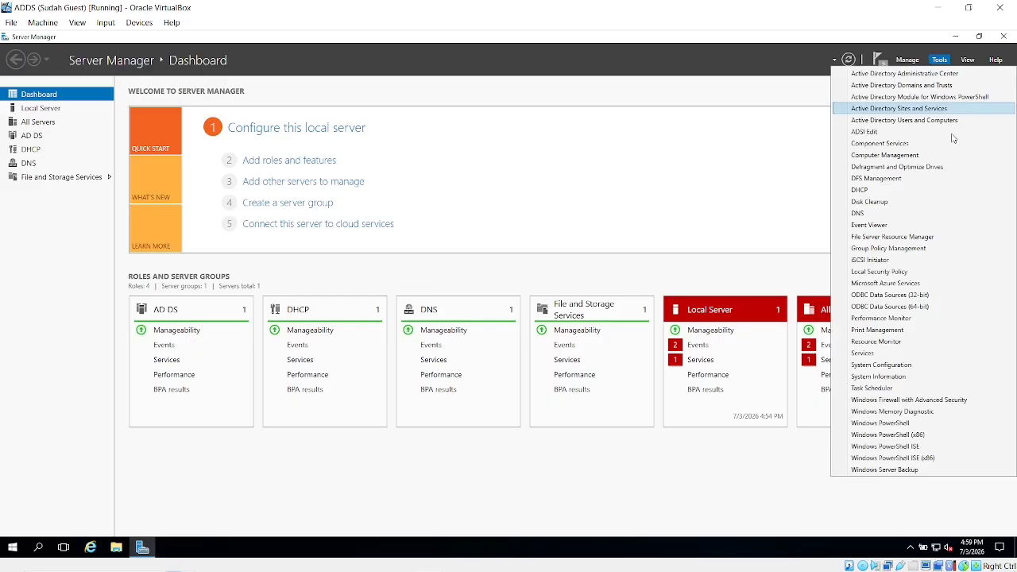
click(876, 192)
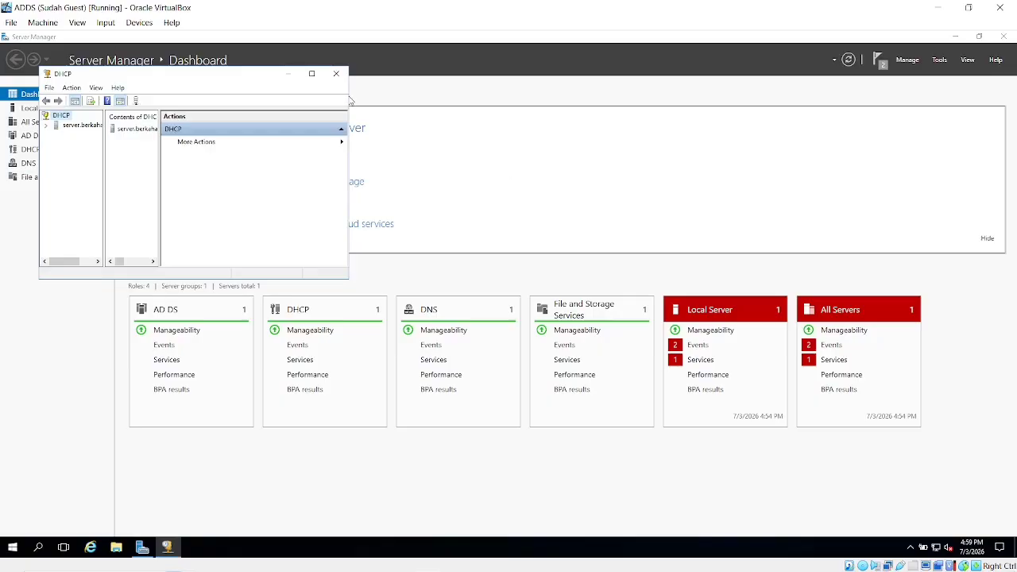
Maximize the DHCP console, expand server.berkahabadi.com and IPv4, and open IPv4's context menu.
click(312, 74)
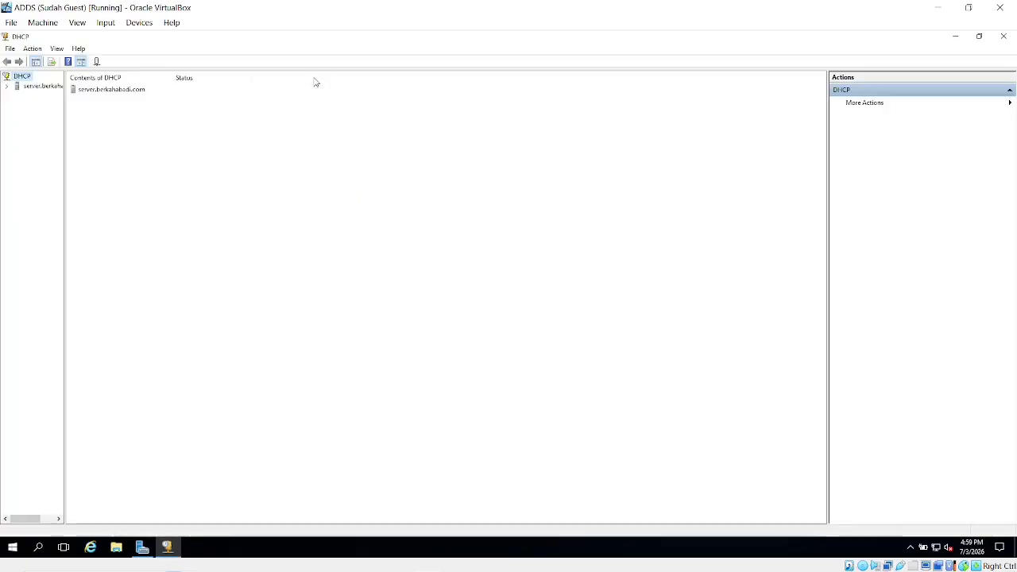
click(112, 92)
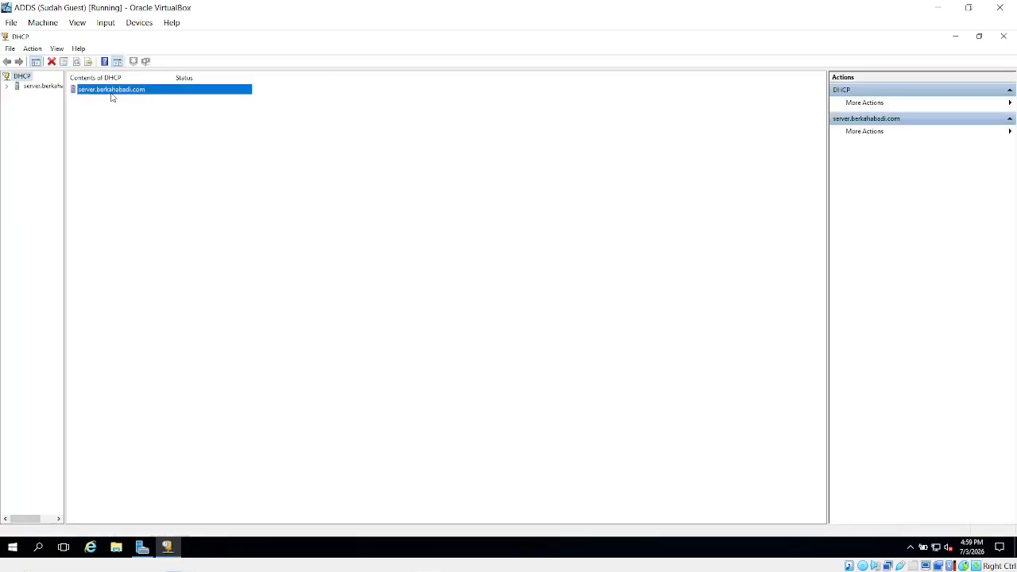
click(8, 87)
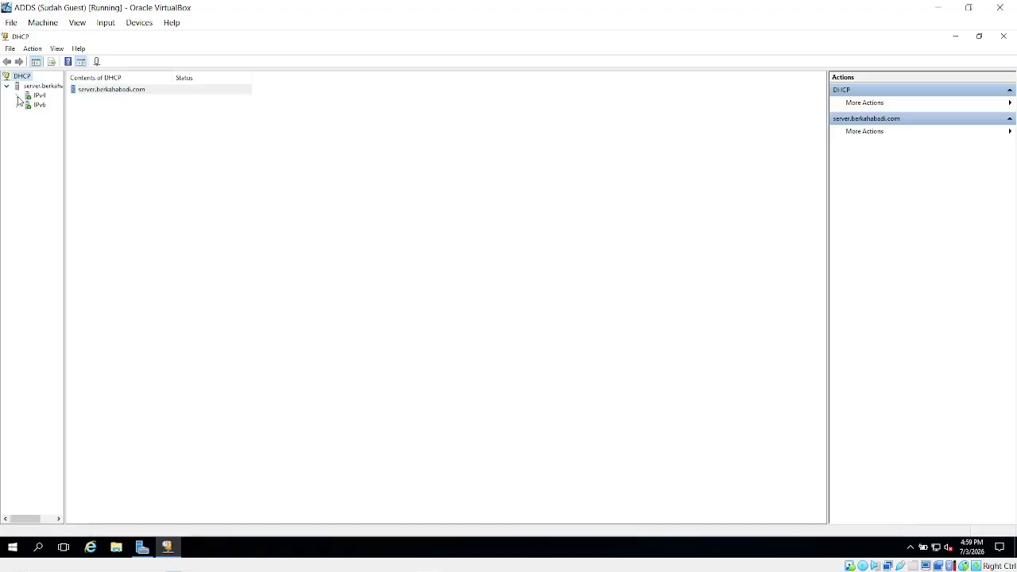
click(17, 96)
click(38, 96)
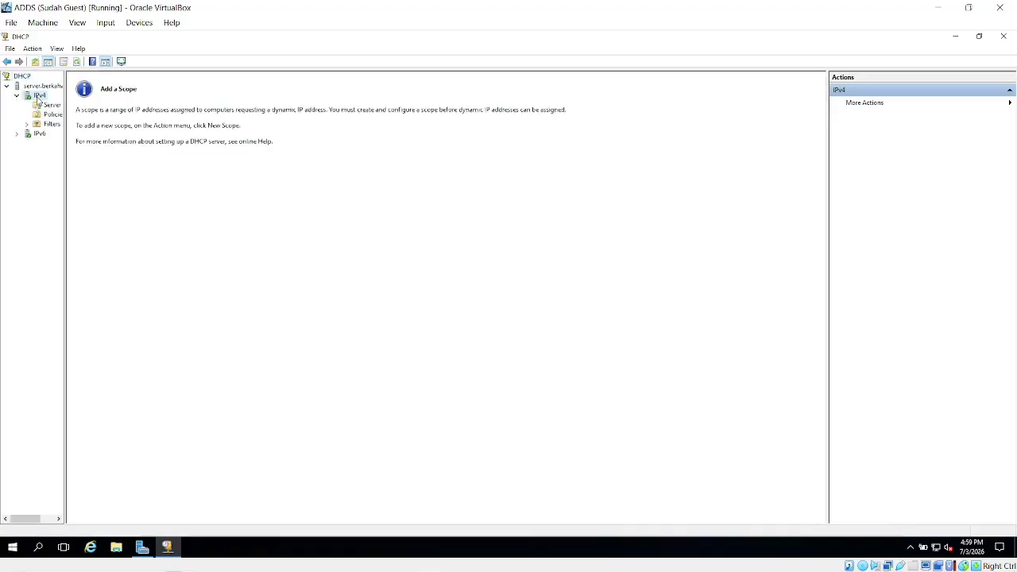
right_click(38, 96)
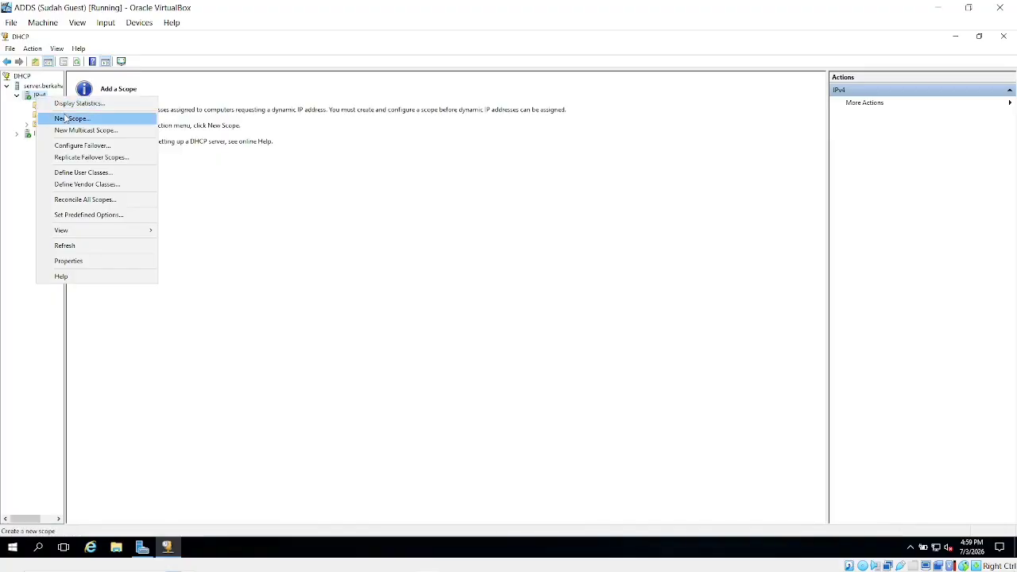
Start a new scope named 'ke adds 2' spanning 192.168.10.11–192.168.10.254 with length 24.
click(66, 118)
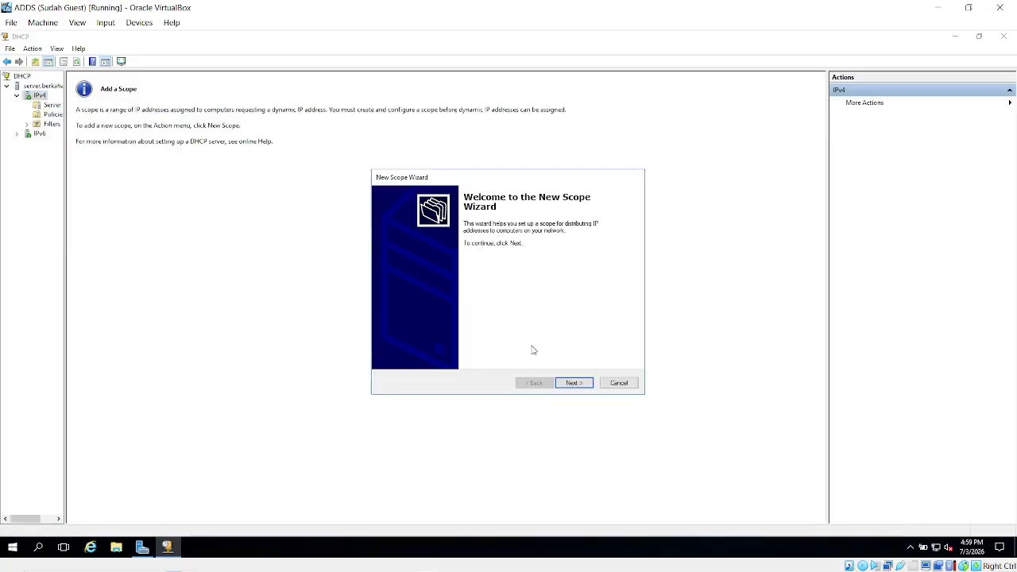
click(579, 385)
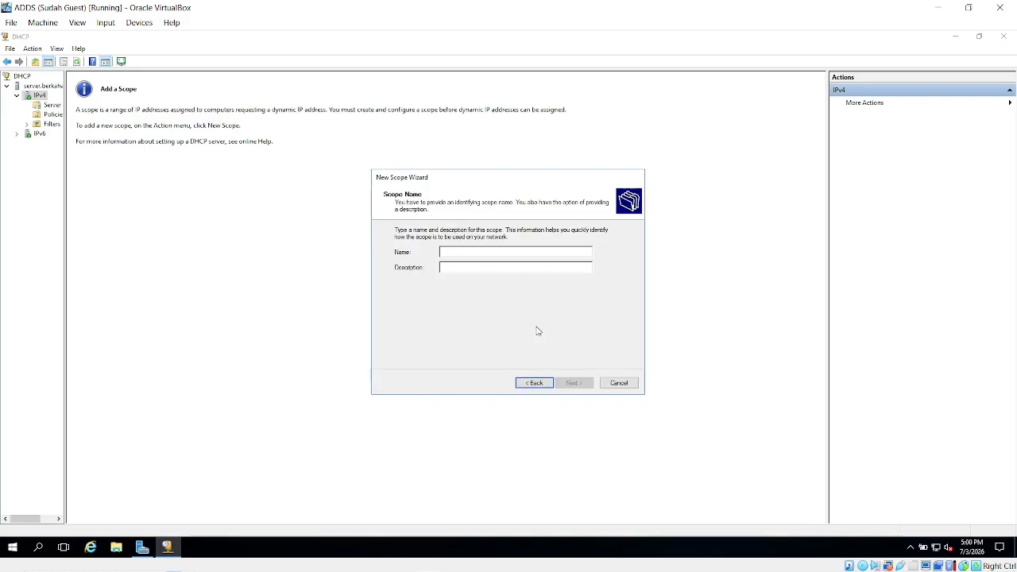
text(ke add)
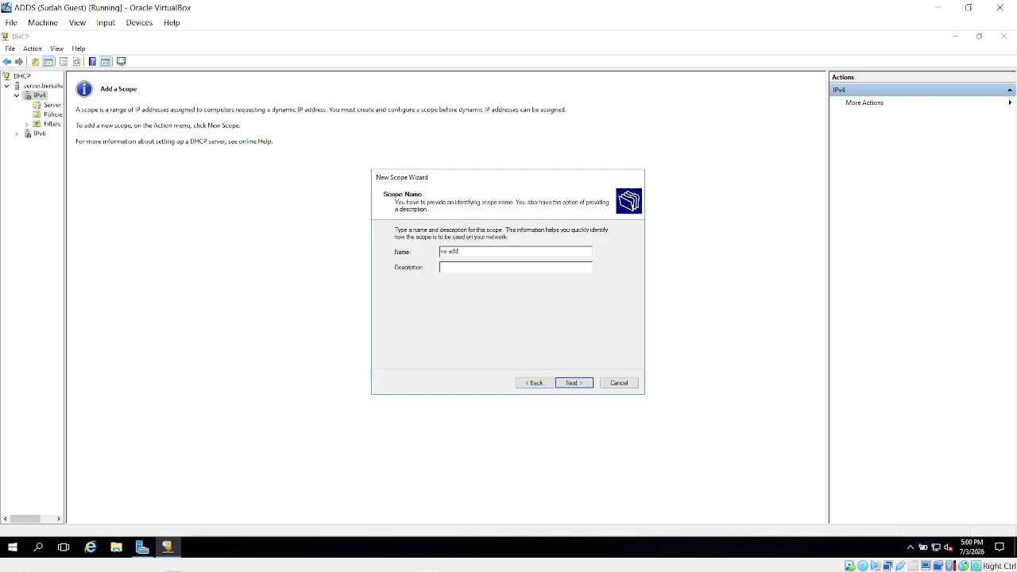
text(s 2)
key(Return)
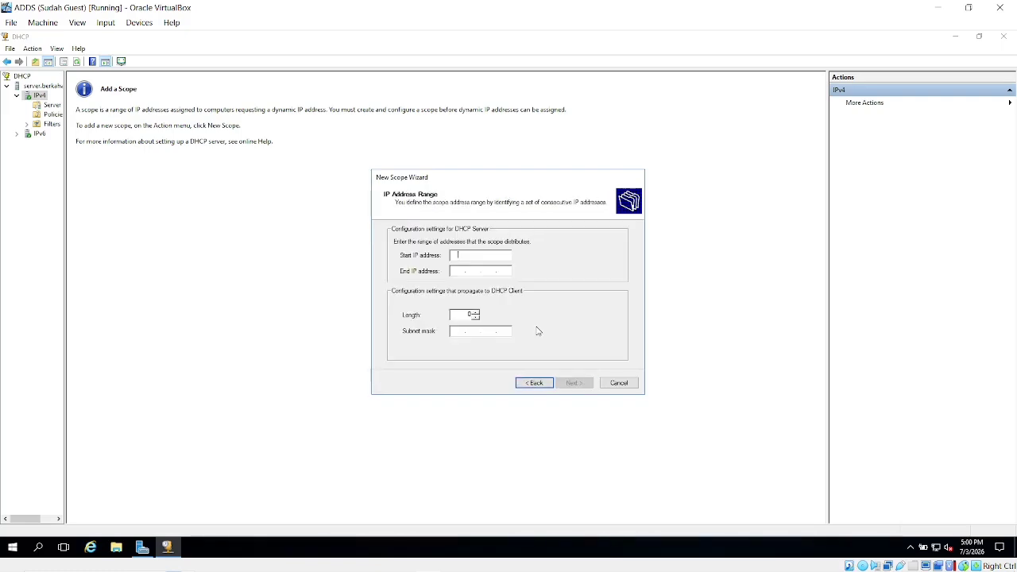
text(192)
click(475, 271)
text(192 . 16)
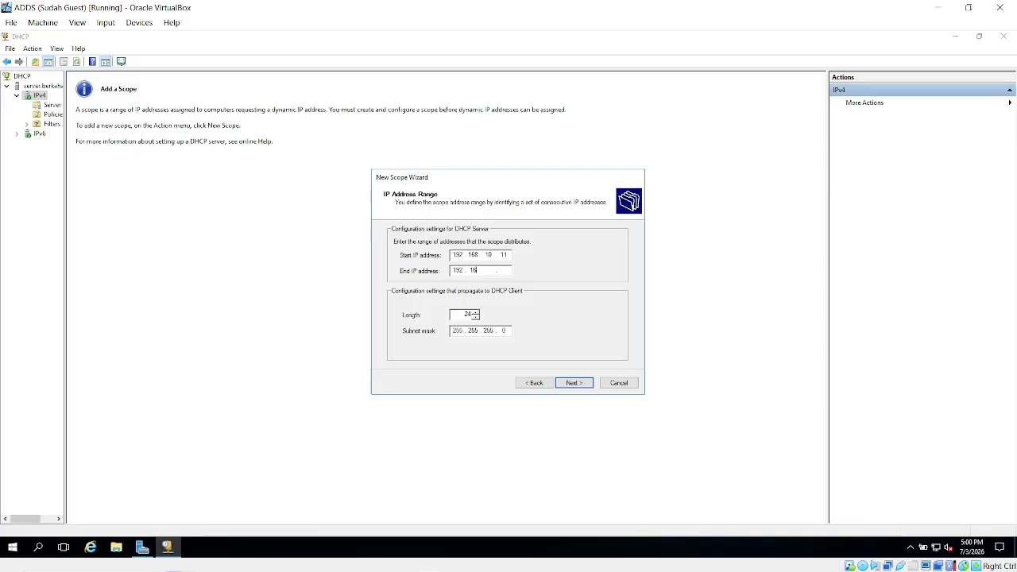
text(8 . 10 . 254)
click(575, 382)
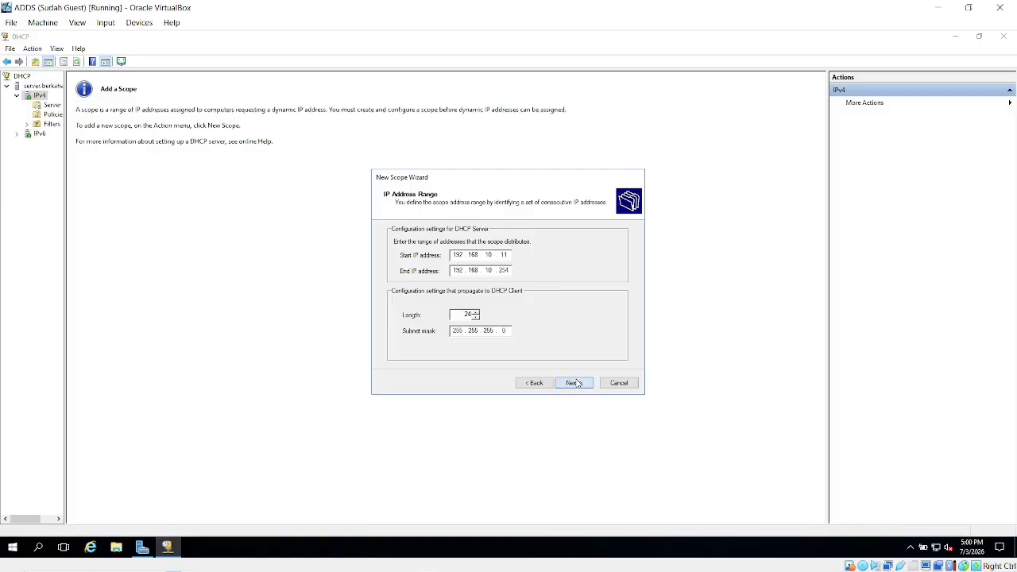
Exclude 192.168.10.10 from the scope and keep the default lease duration.
click(574, 382)
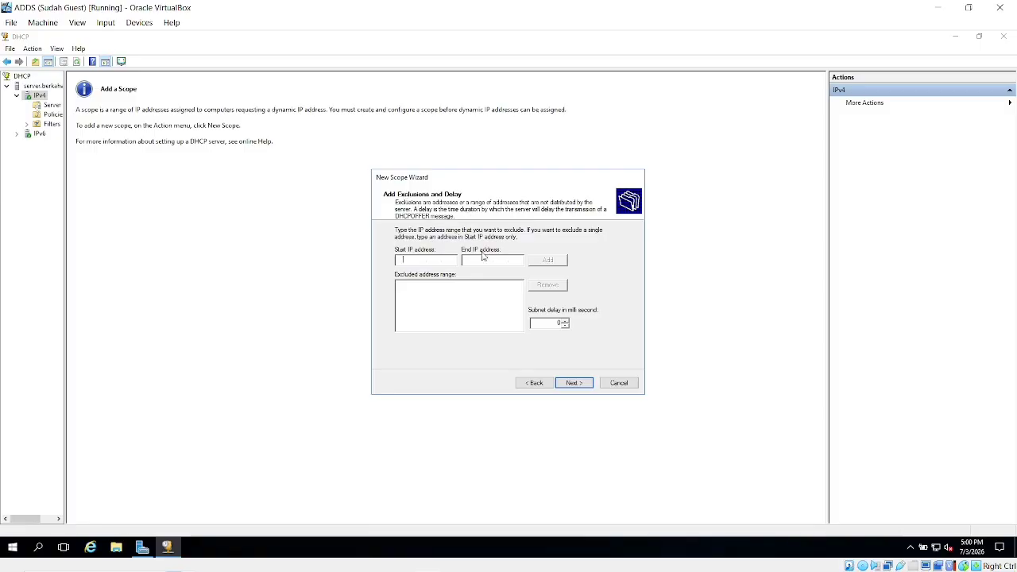
text(192.168.10.10)
click(581, 390)
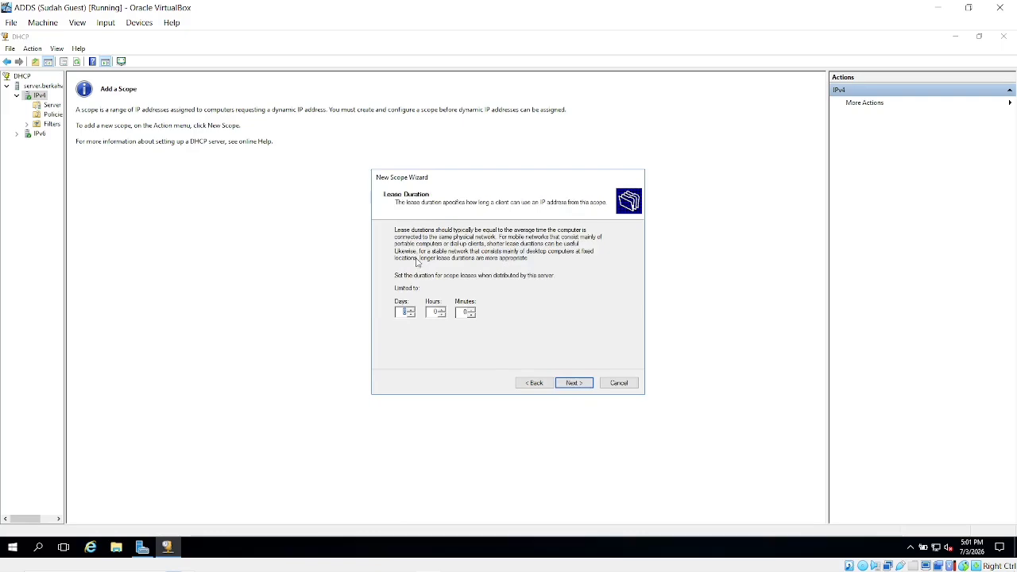
click(577, 383)
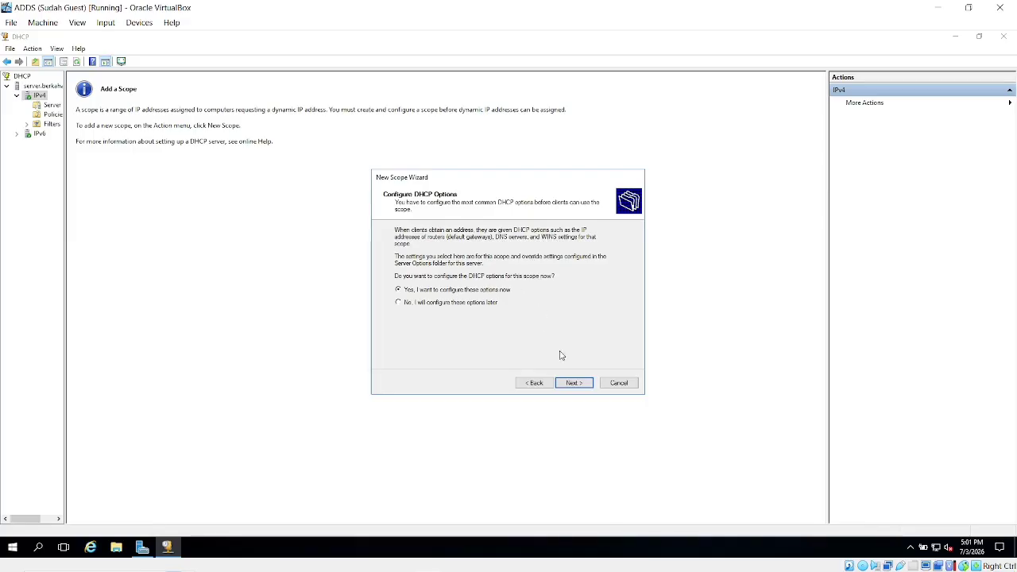
Add 192.168.10.10 as the router and review DNS servers 10.66.16.1, 8.8.8.8 and 192.168.10.10.
click(580, 384)
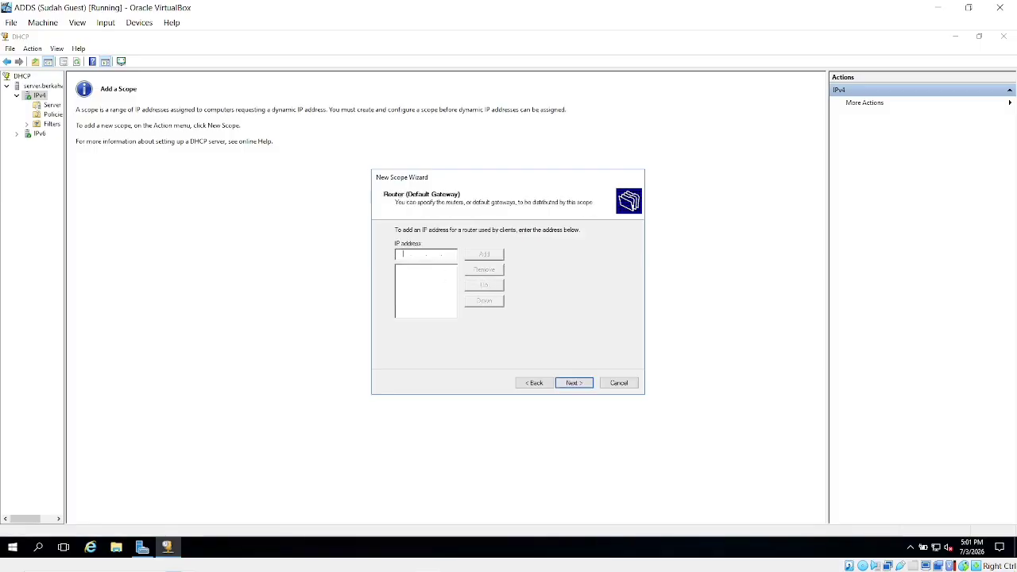
text(192.168.10.10)
click(484, 254)
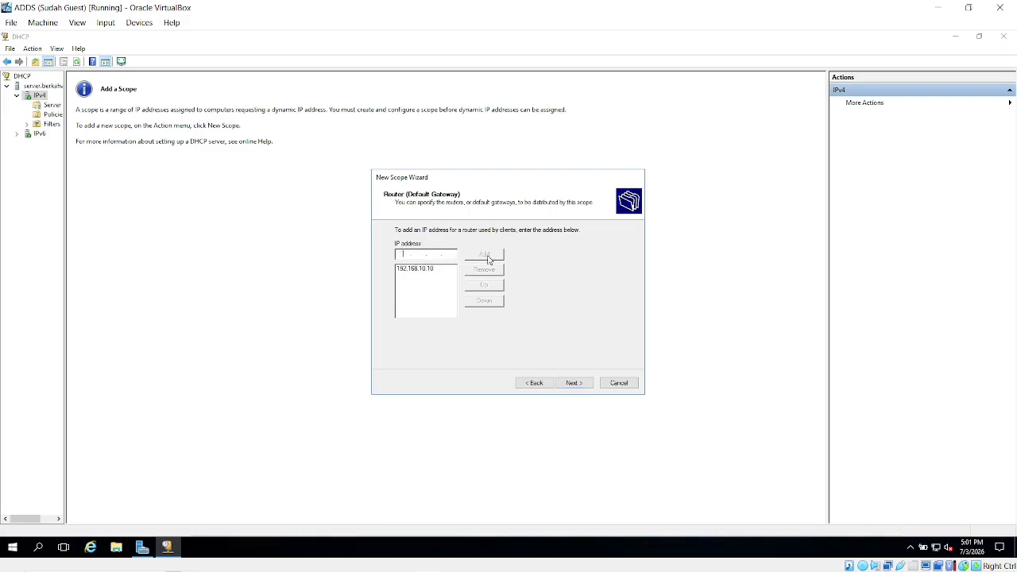
click(575, 387)
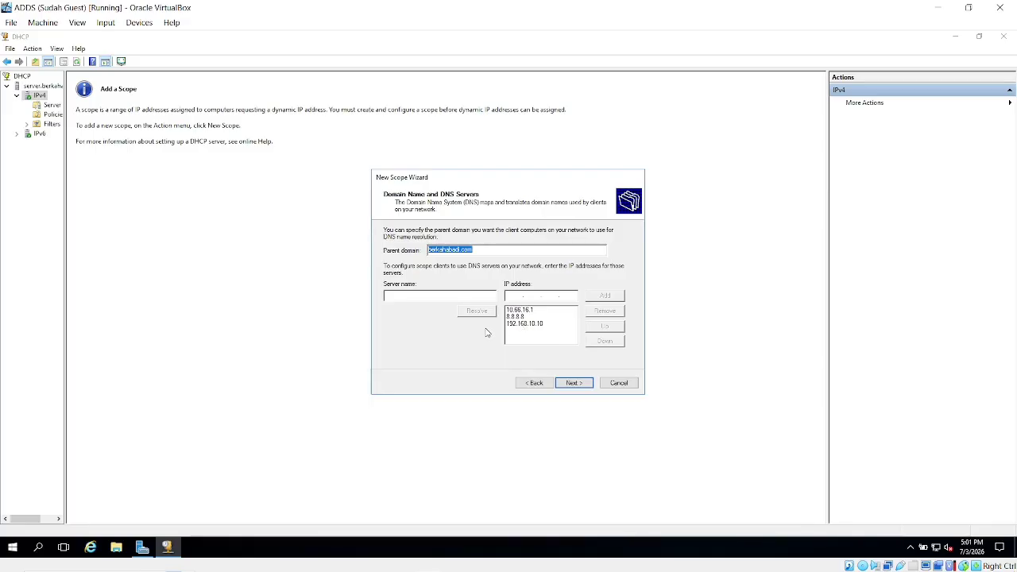
click(524, 324)
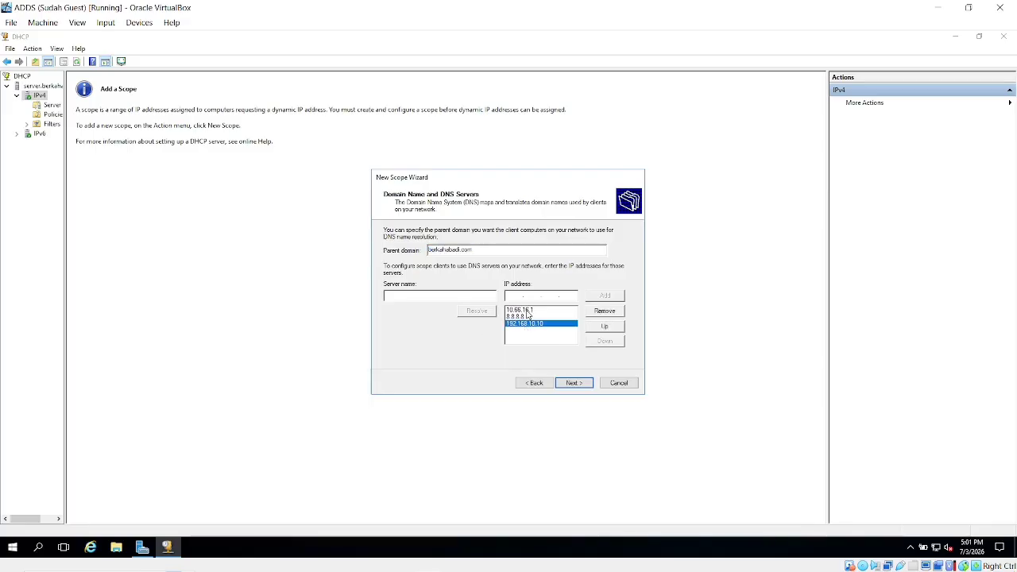
click(528, 310)
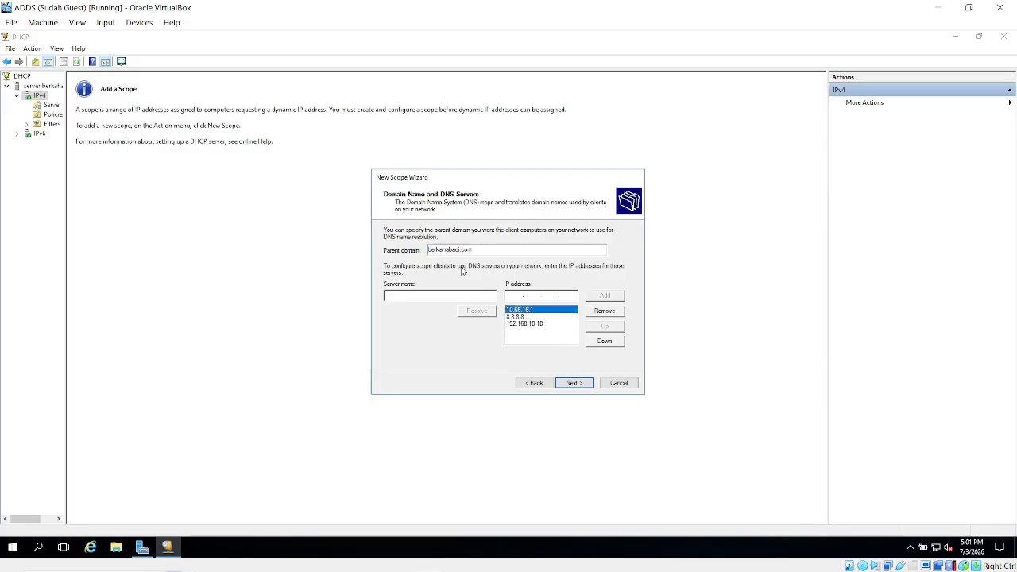
click(526, 324)
click(523, 317)
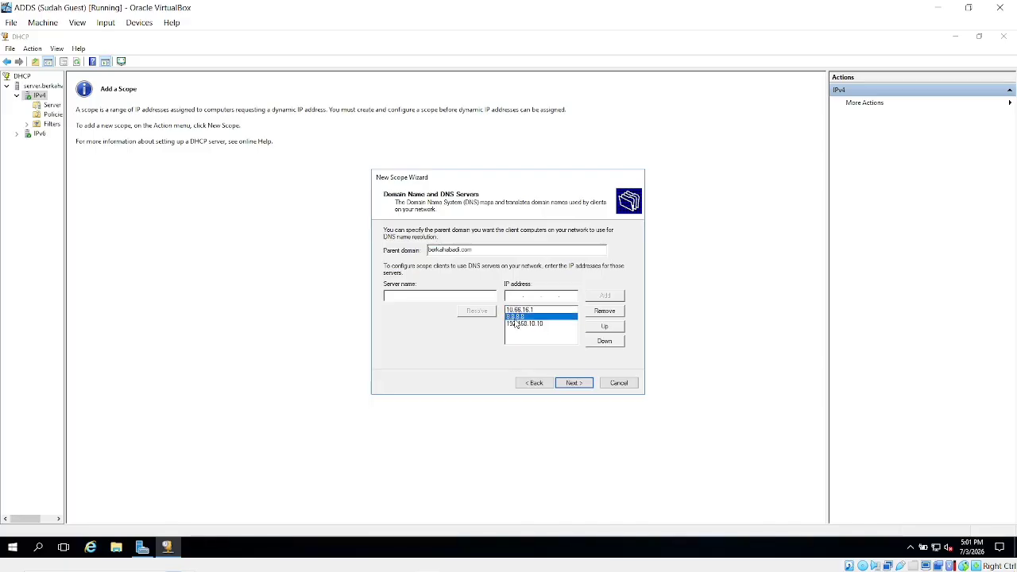
click(520, 310)
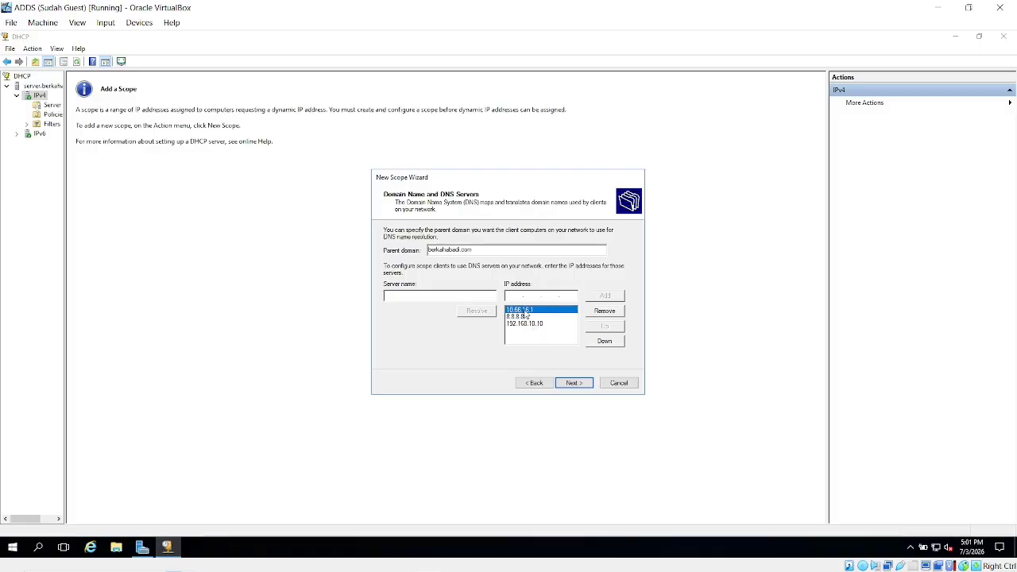
click(523, 324)
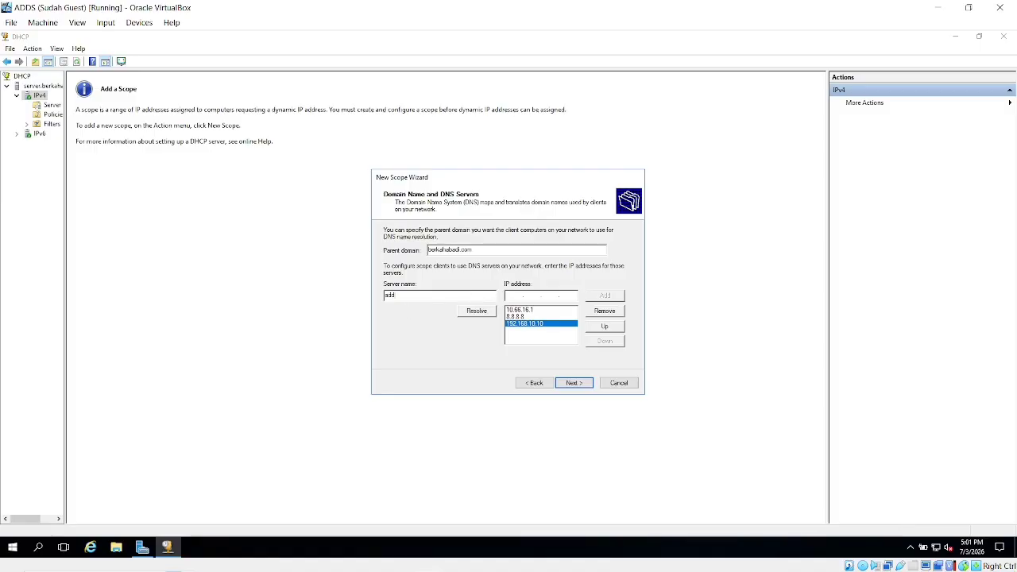
Skip WINS servers, activate the scope now, and finish the New Scope Wizard.
click(573, 382)
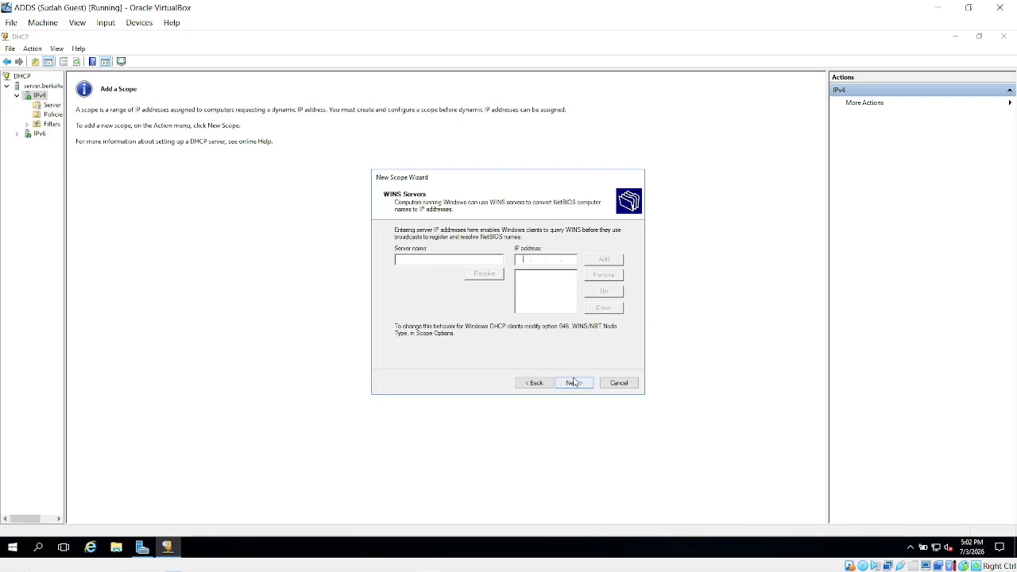
click(575, 383)
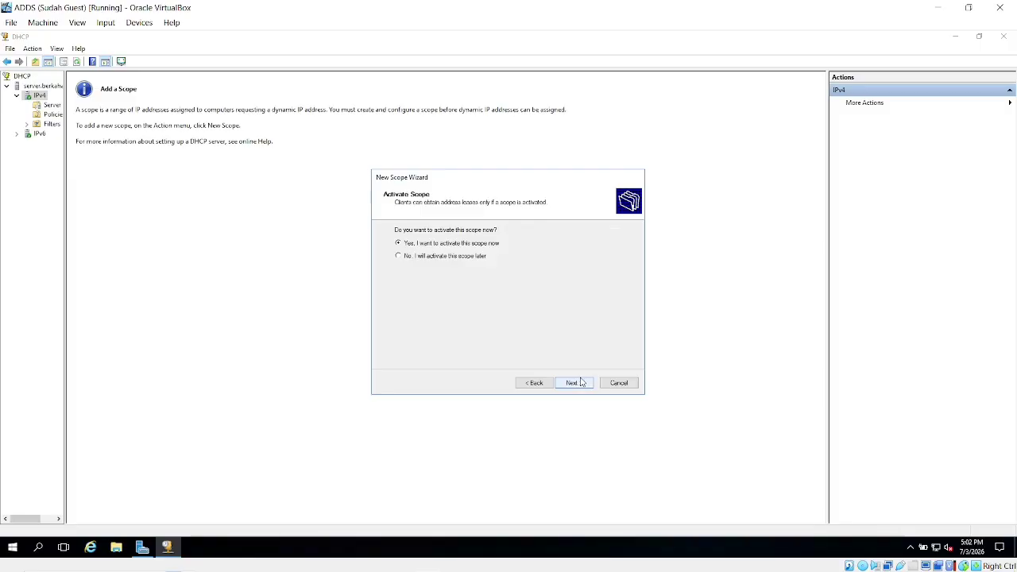
click(581, 383)
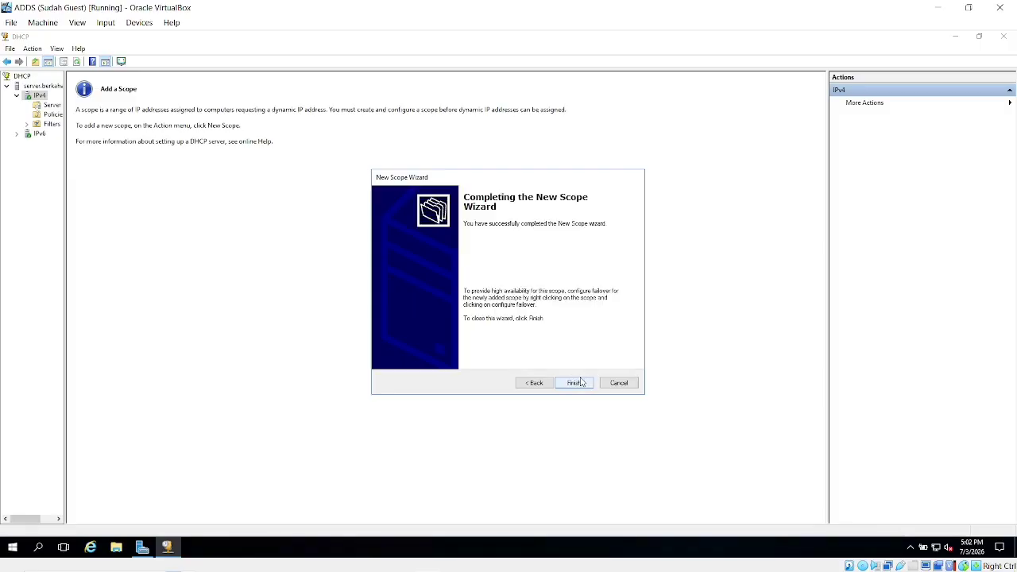
click(580, 382)
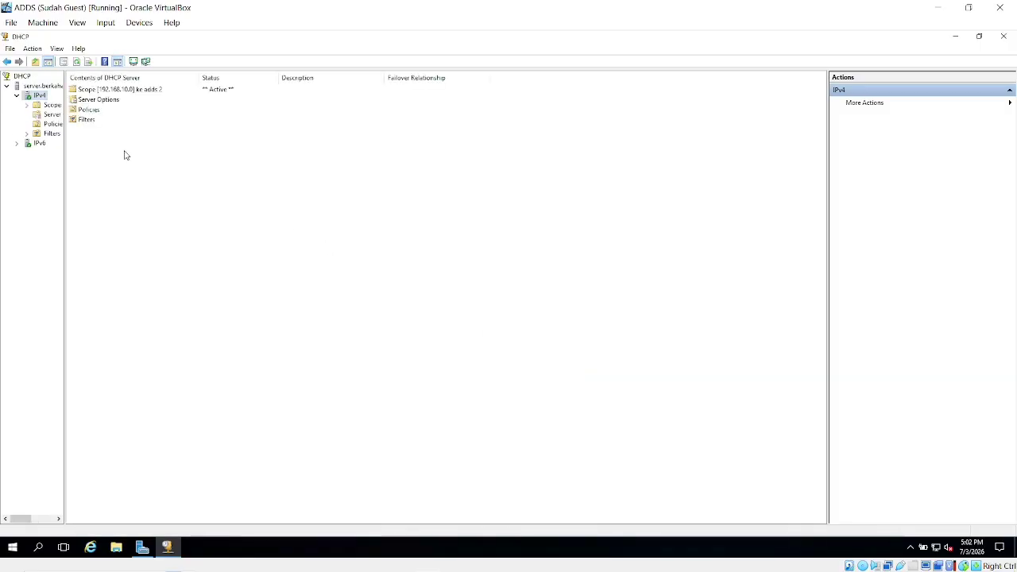
Open the Server Options configuration, browse the option list, and cancel without changes.
double_click(102, 100)
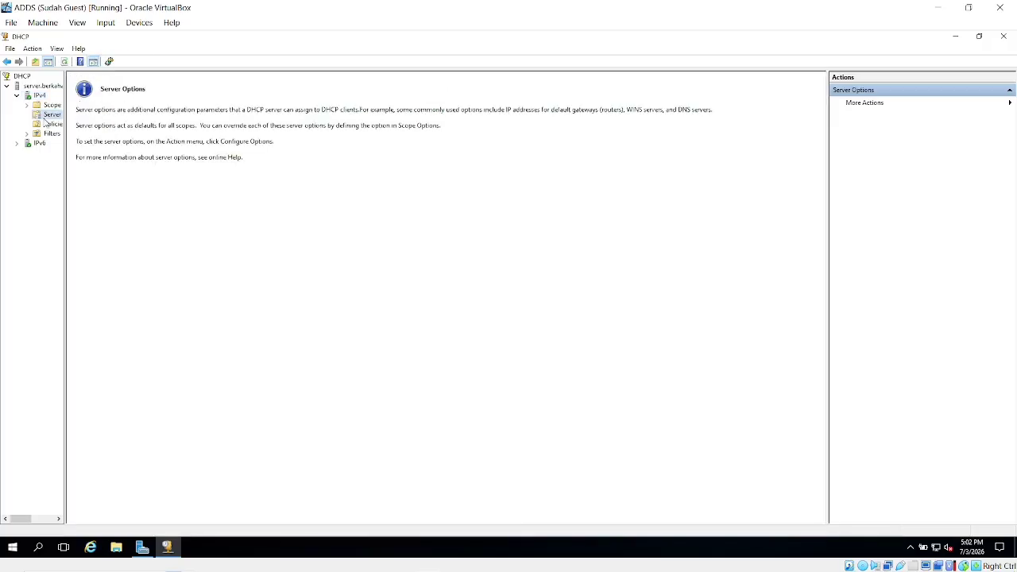
right_click(44, 119)
click(96, 126)
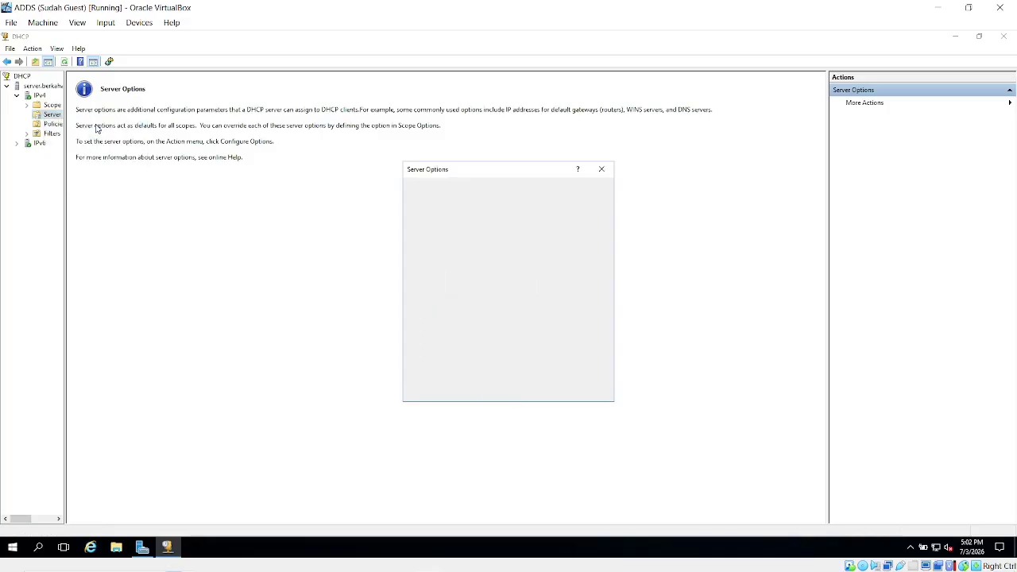
scroll(432, 230, down, 2)
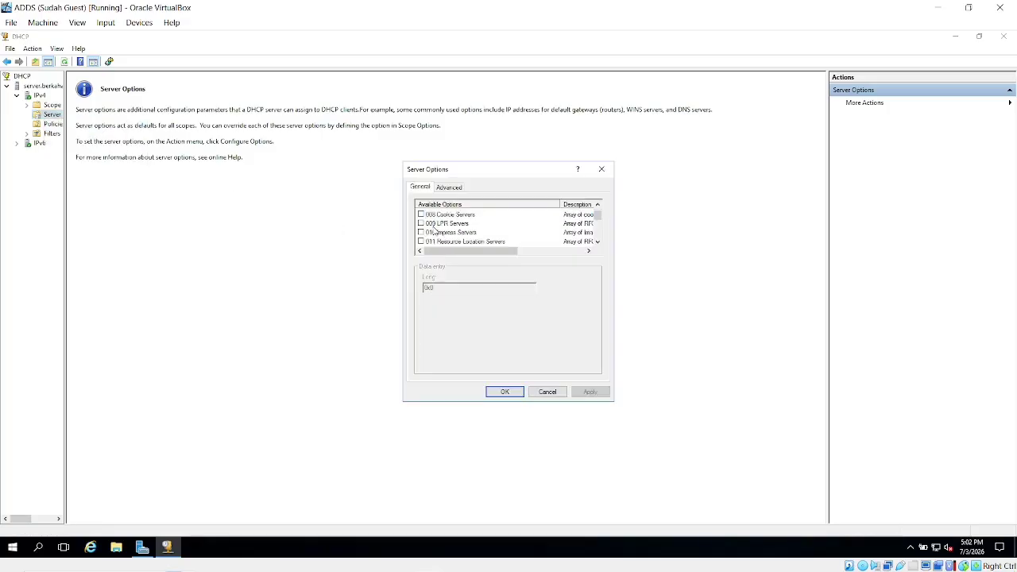
scroll(499, 231, down, 10)
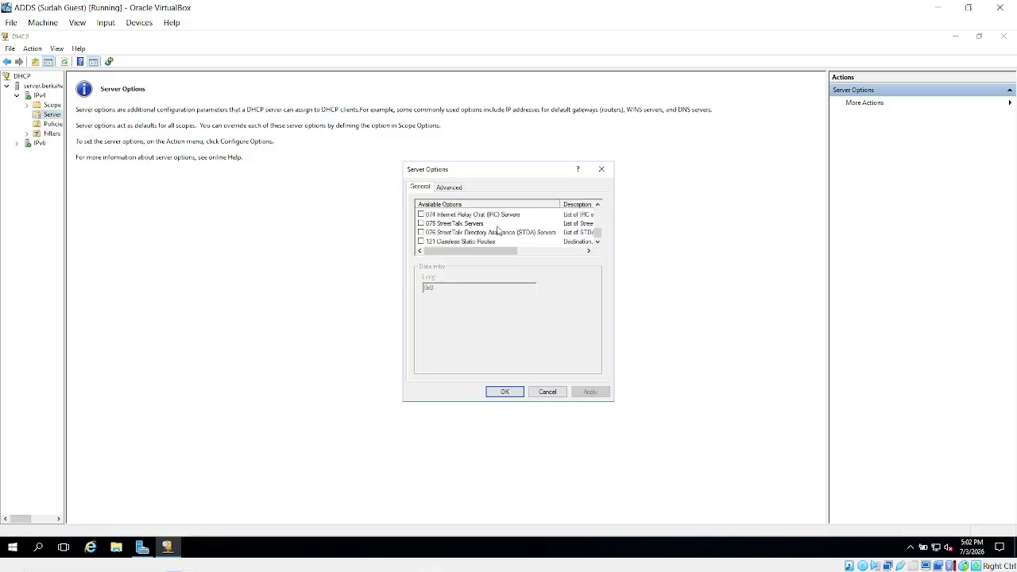
click(548, 391)
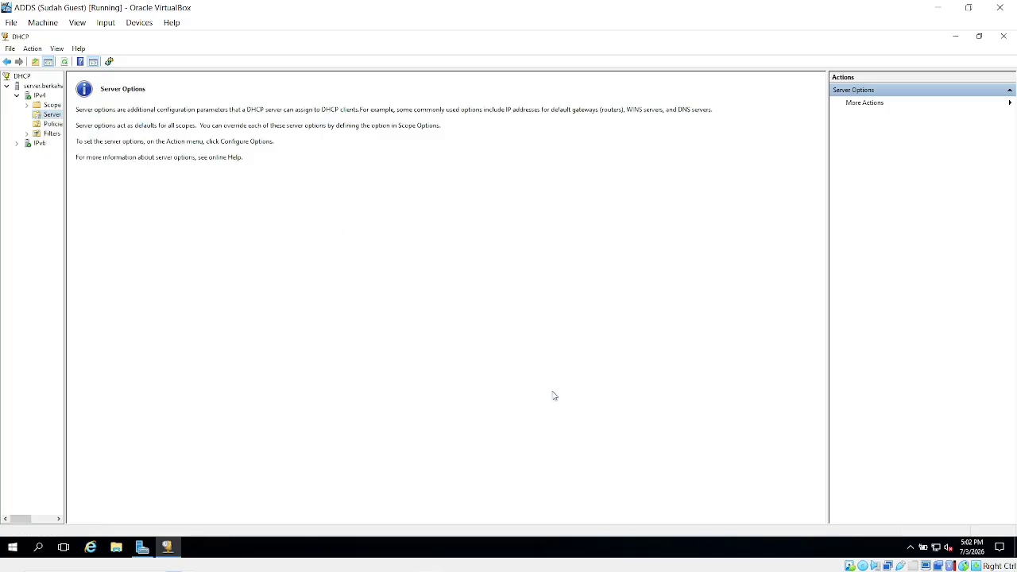
Open the new scope, check its empty Address Leases, then open its Reservations.
click(39, 96)
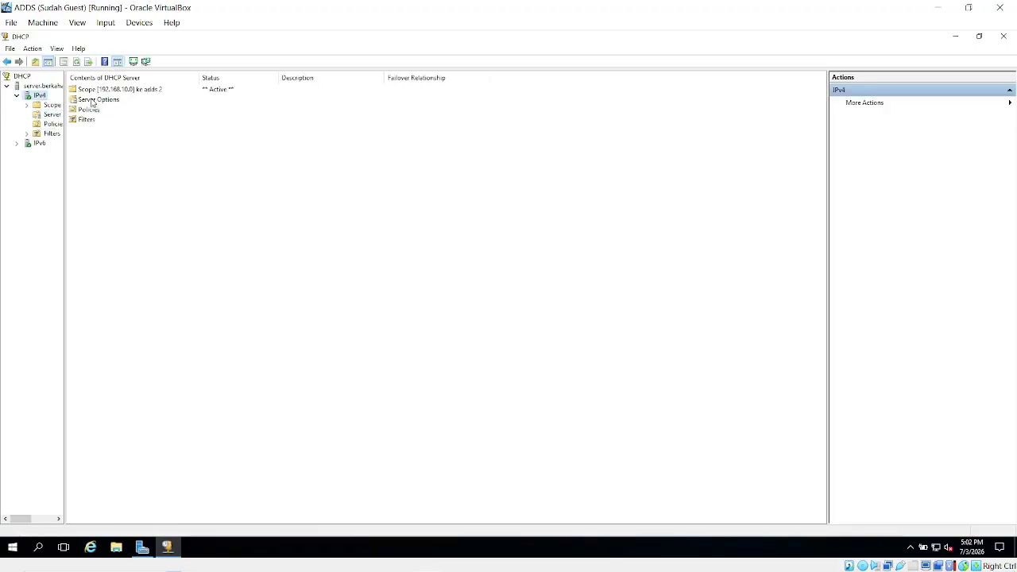
double_click(101, 90)
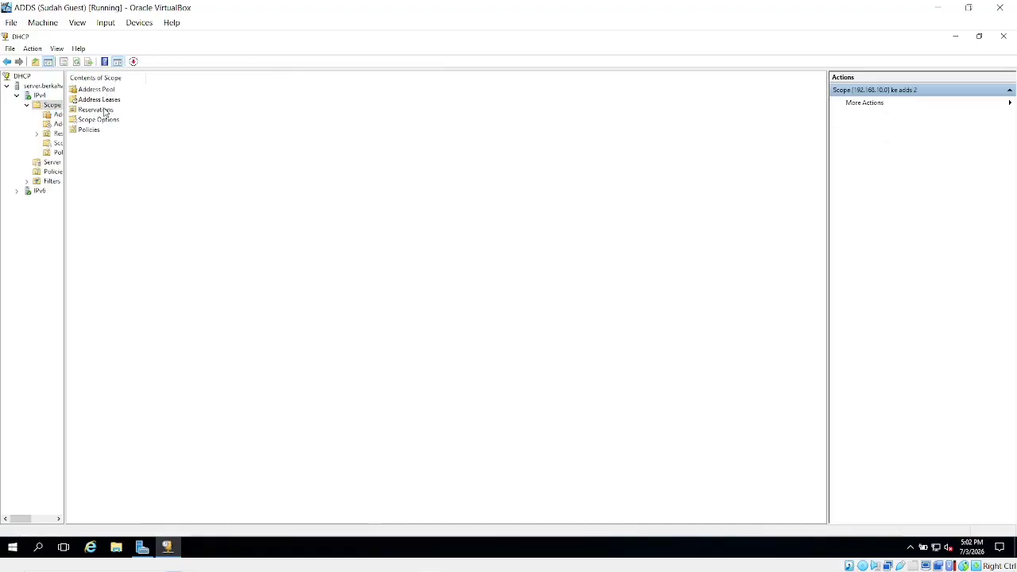
double_click(110, 101)
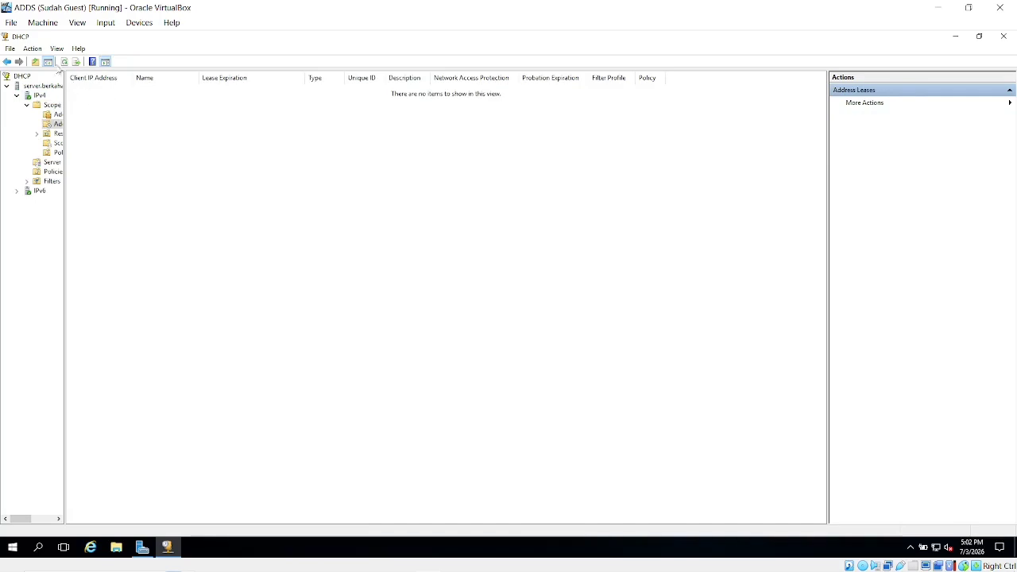
click(7, 62)
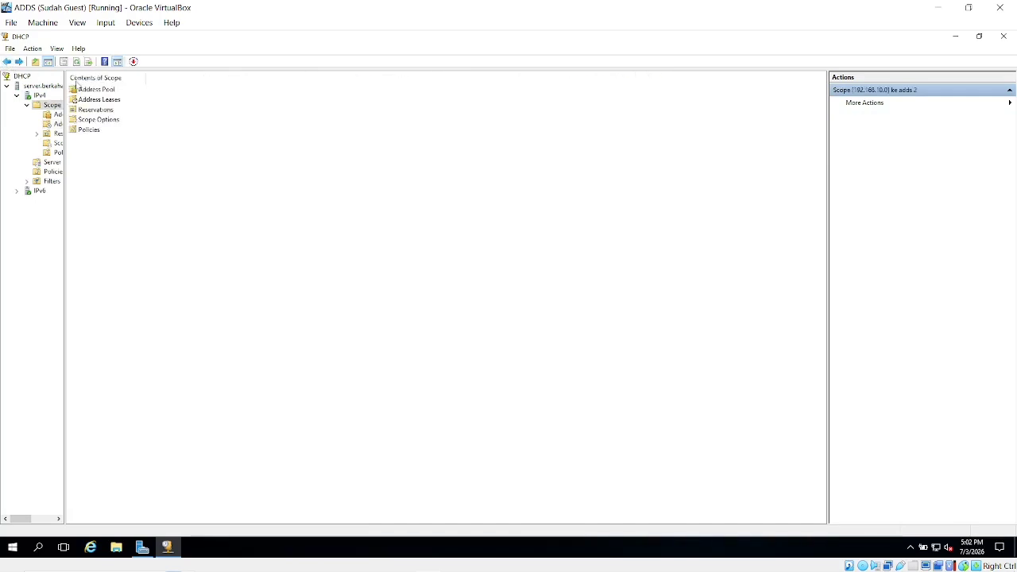
double_click(103, 111)
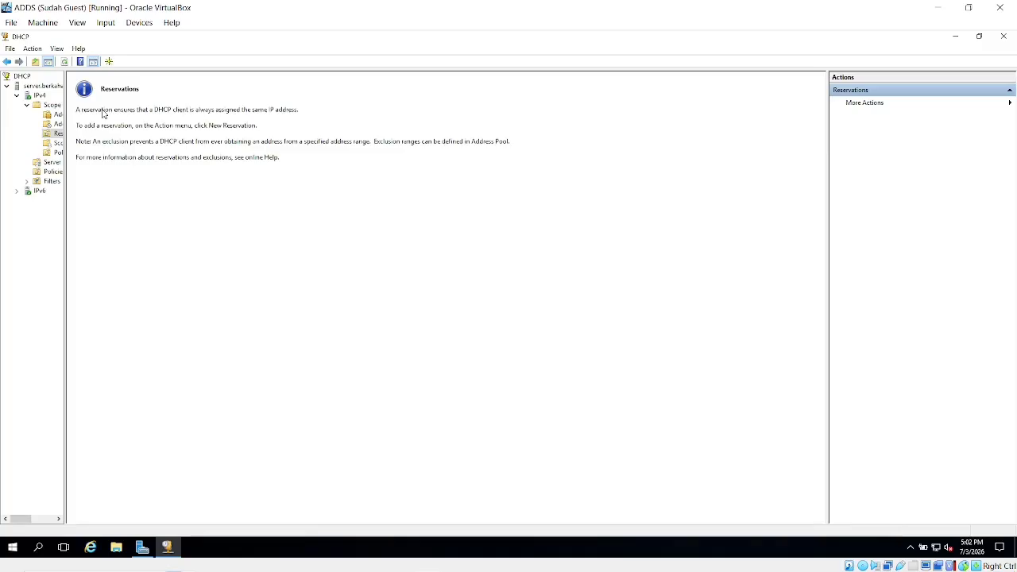
Start a New Reservation from Reservations, then close the form without adding one.
right_click(56, 134)
click(91, 137)
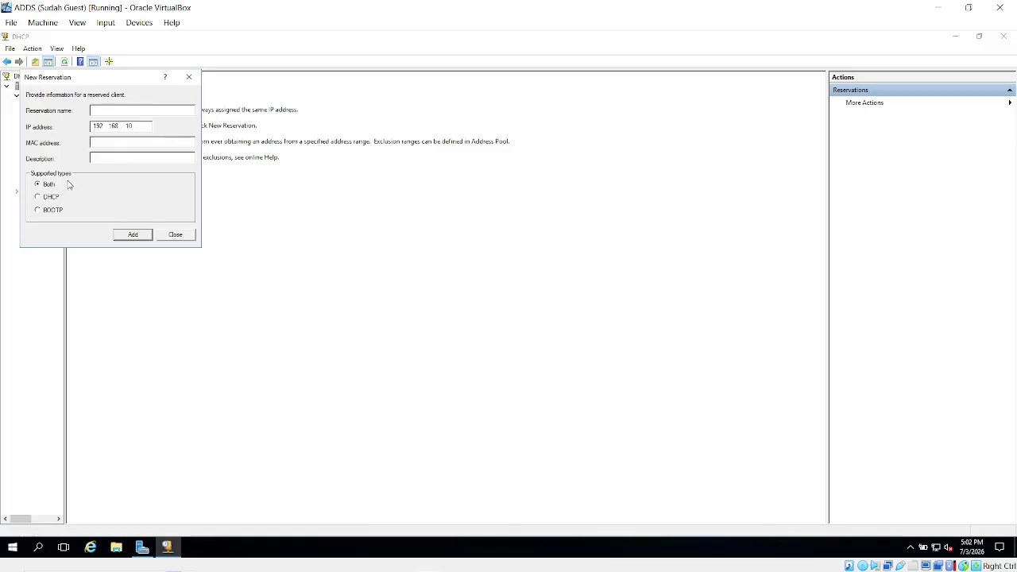
click(174, 234)
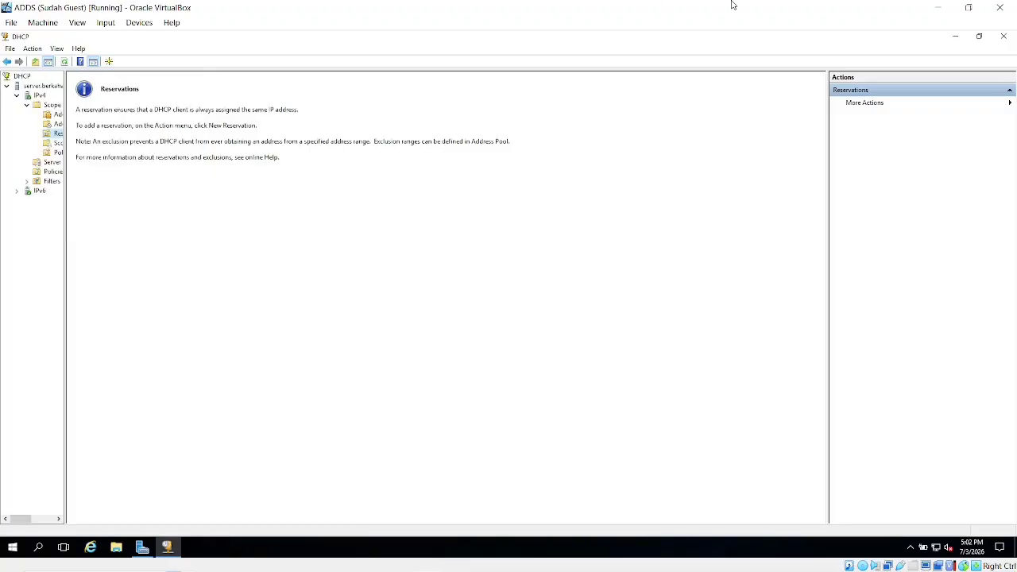
Review the scope's 006 DNS Servers and 015 DNS Domain Name options and its Policies, then close DHCP.
click(55, 143)
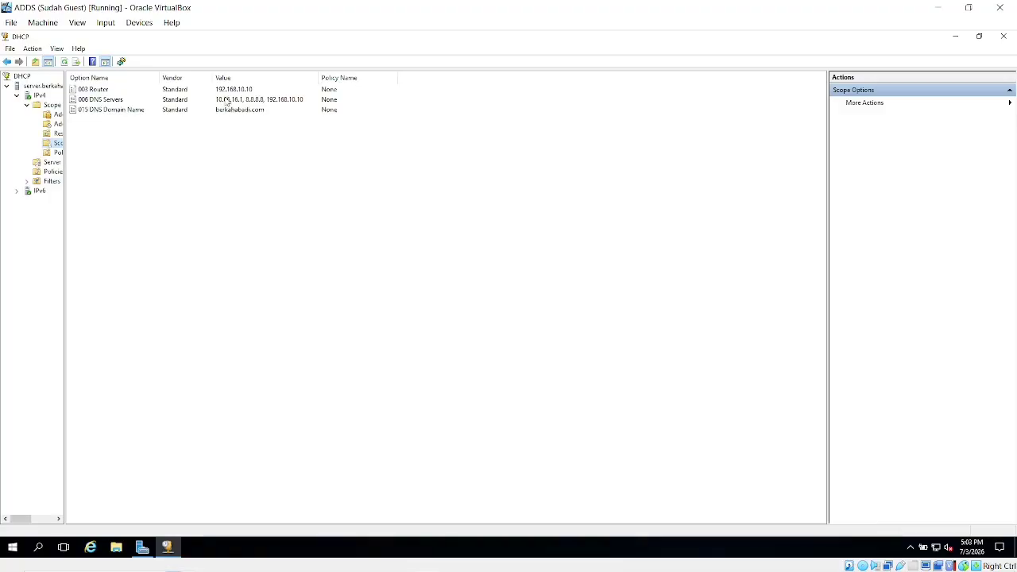
click(289, 103)
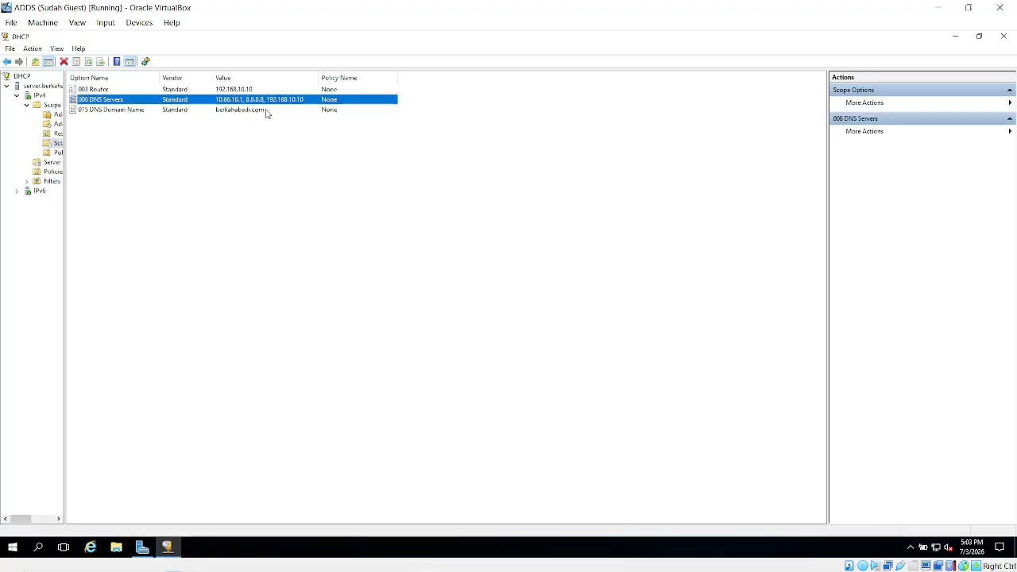
click(268, 112)
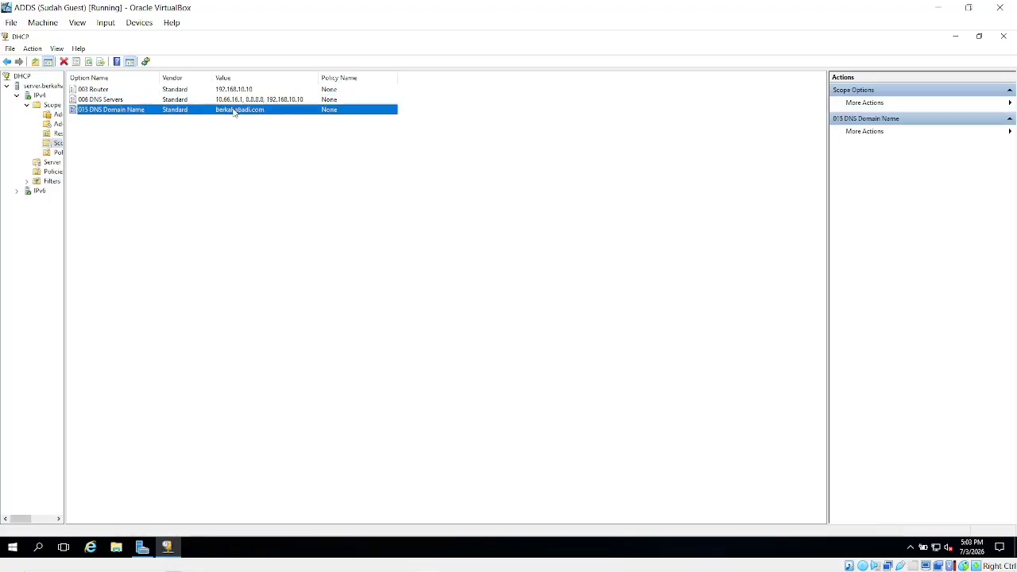
click(55, 154)
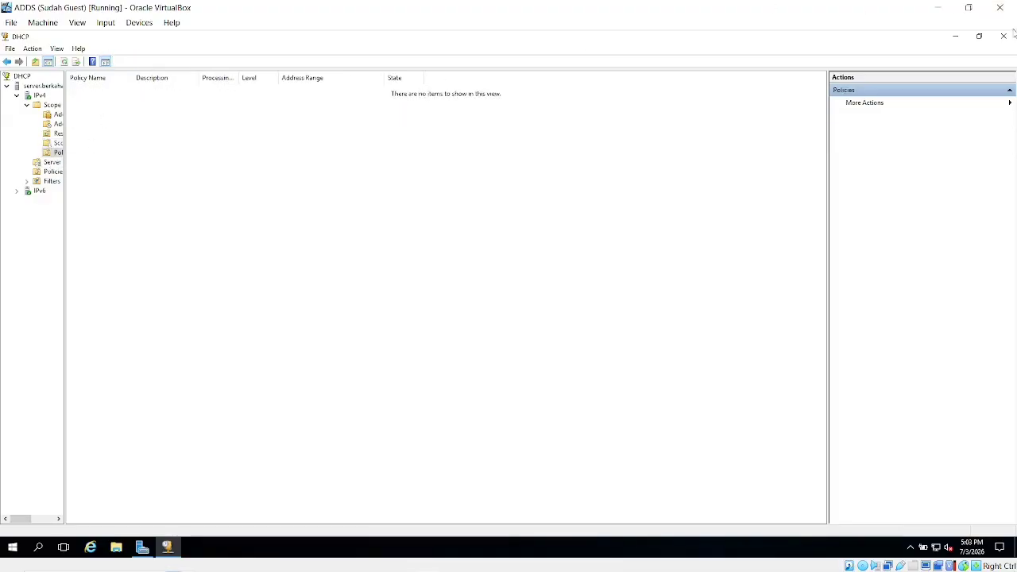
click(1002, 37)
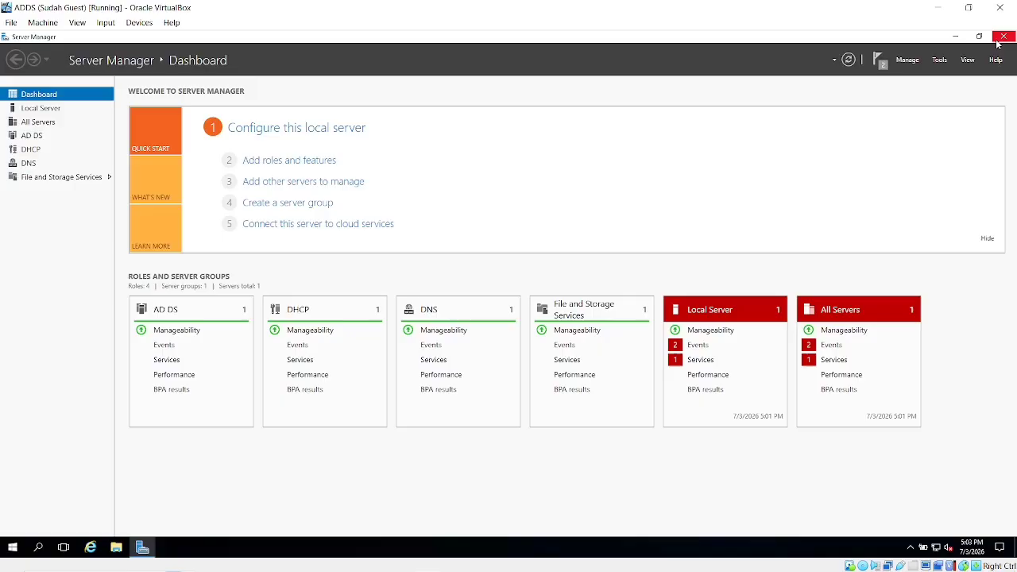
Minimize the ADDS VM and start the ADDS 2 virtual machine from VirtualBox Manager.
click(952, 6)
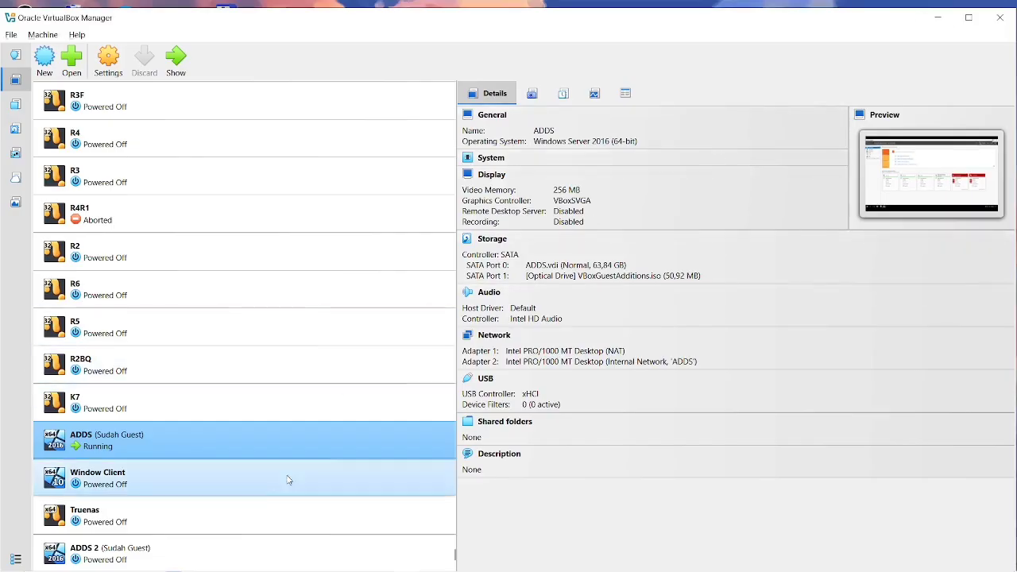
click(229, 555)
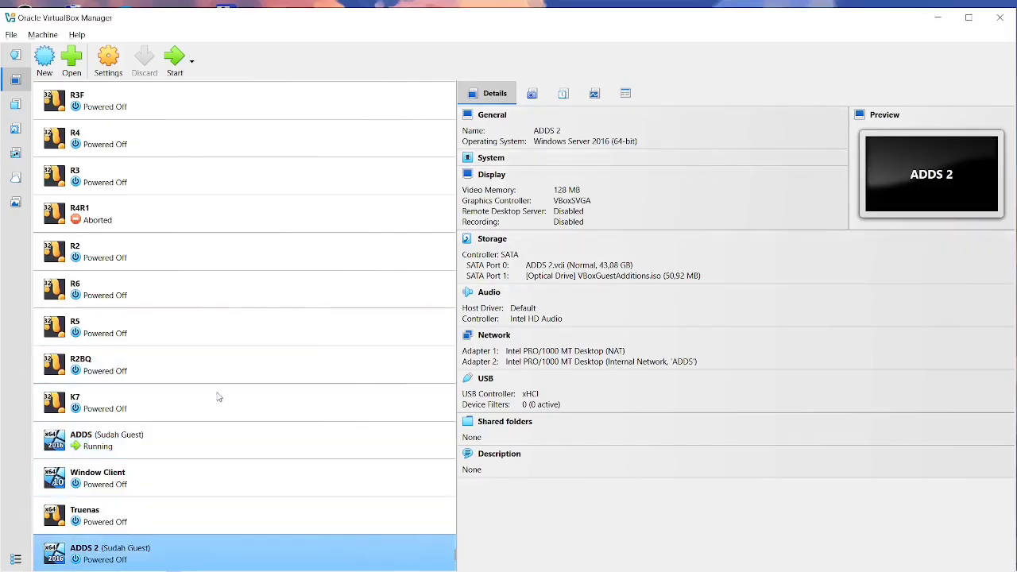
click(176, 63)
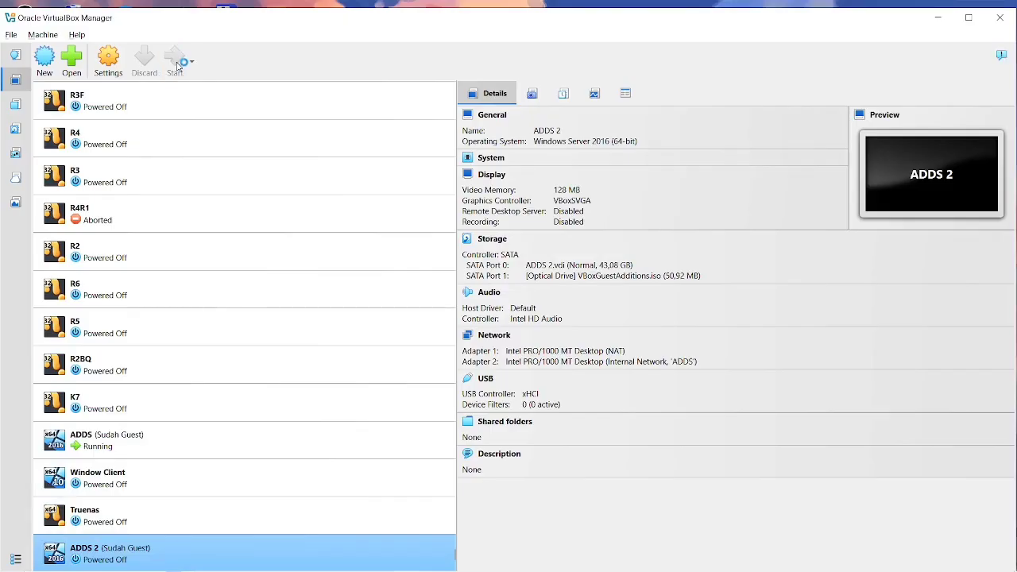
Bring the ADDS 2 window forward by hiding the Manager and OBS and dismissing VirtualBox notifications.
click(926, 22)
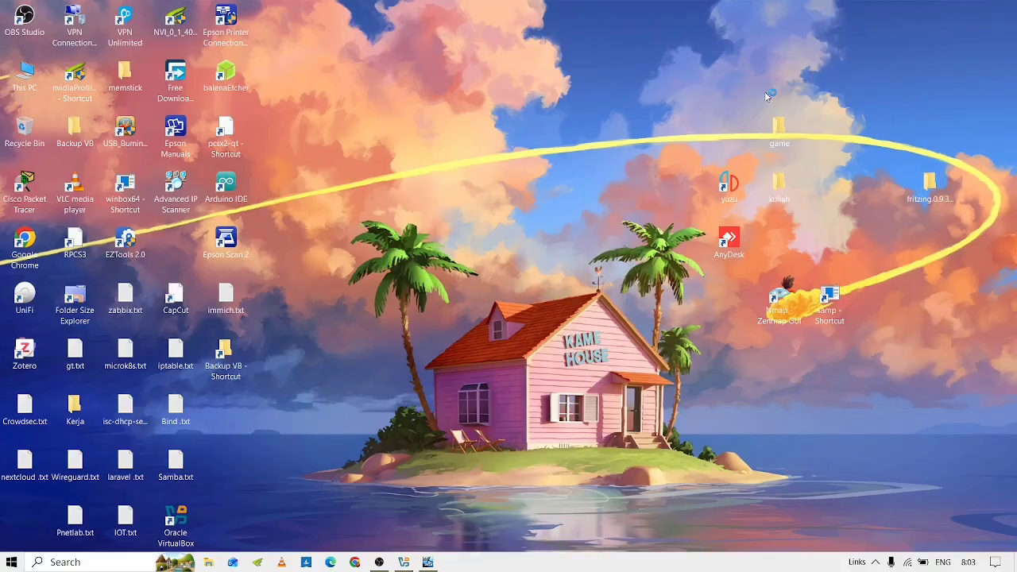
key(alt+Tab)
click(815, 235)
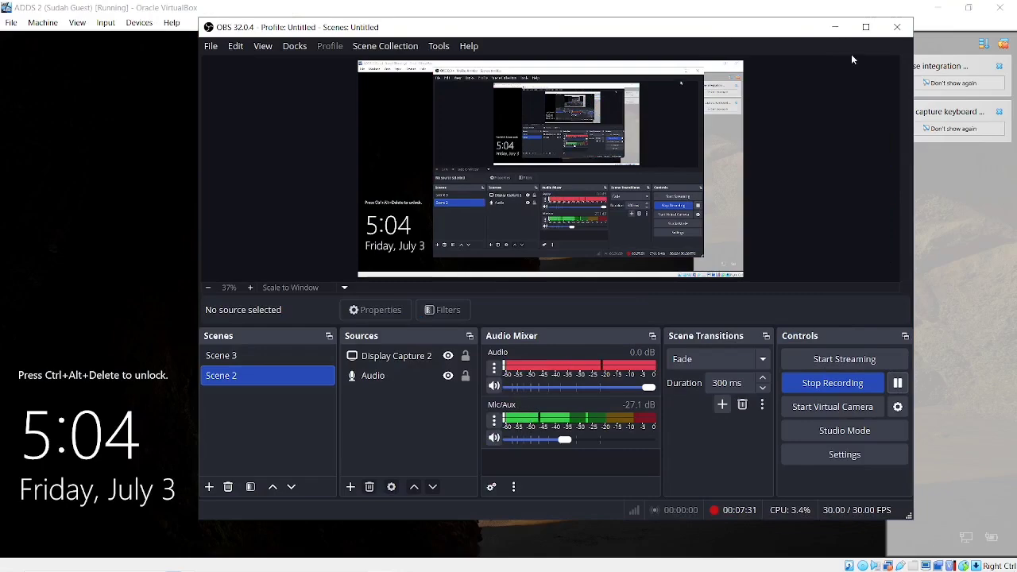
click(835, 27)
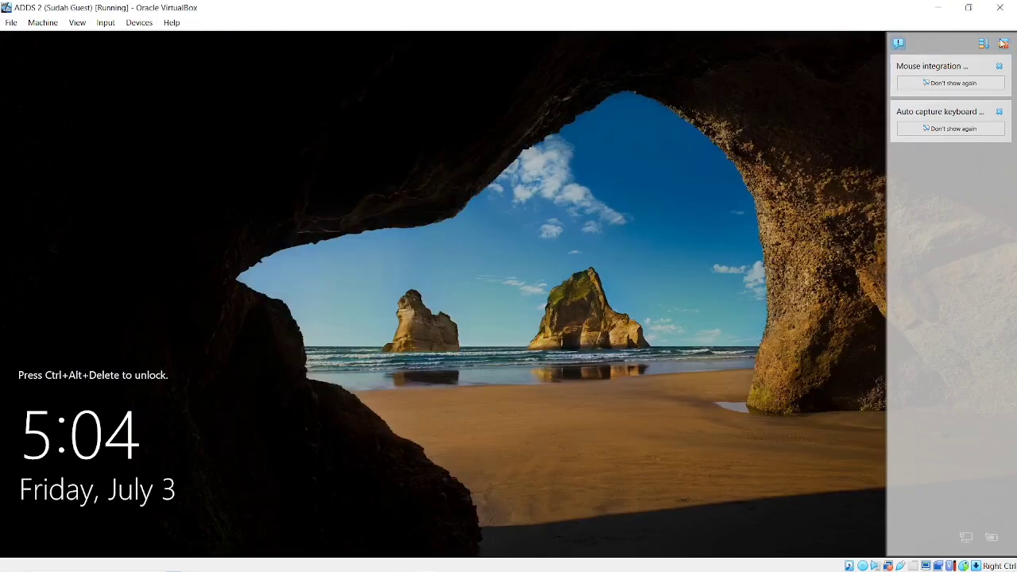
click(1002, 44)
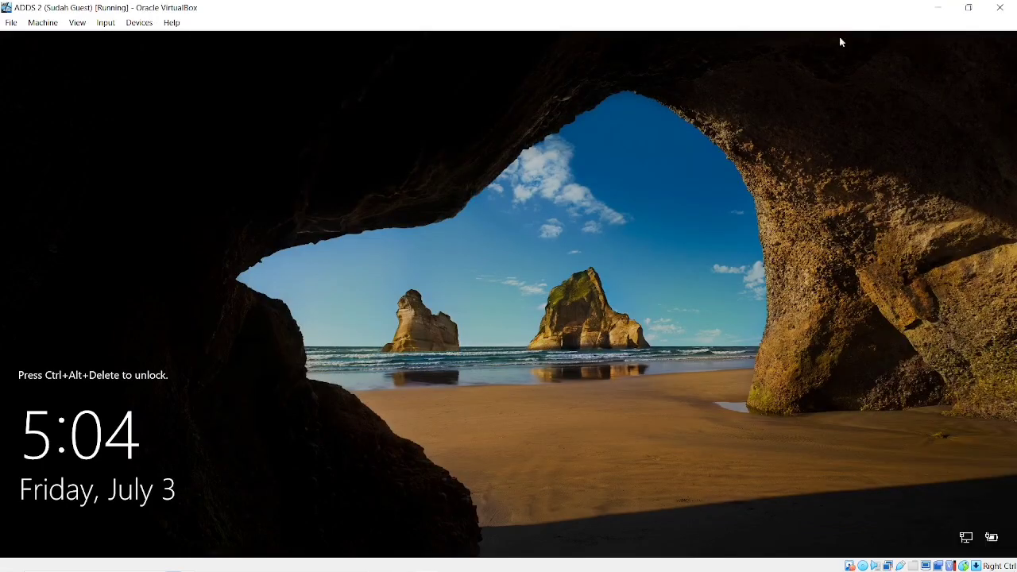
click(107, 24)
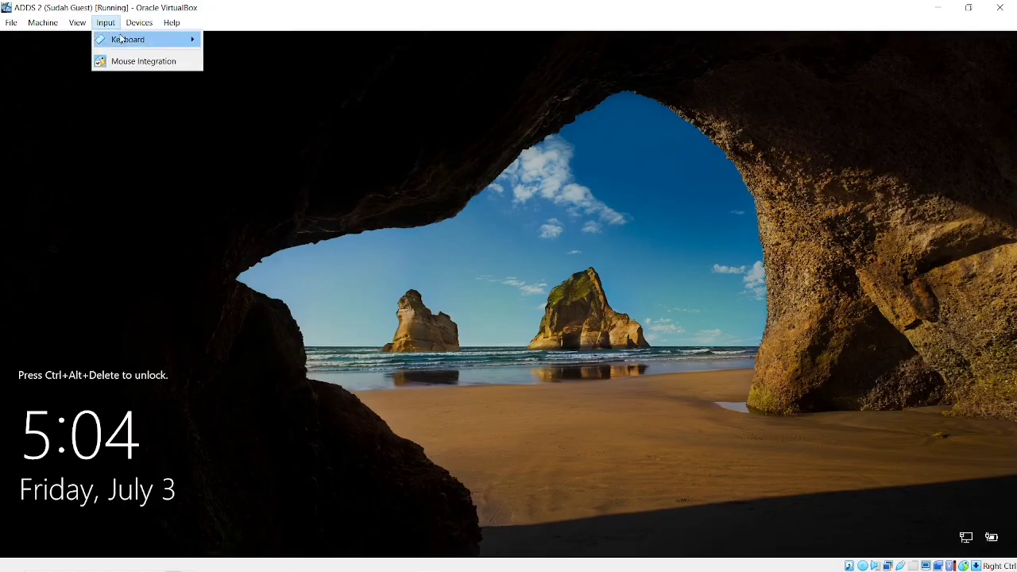
Insert Ctrl-Alt-Del, sign in with the Administrator password, and cancel the Shutdown Event Tracker.
mouse_move(179, 40)
click(242, 77)
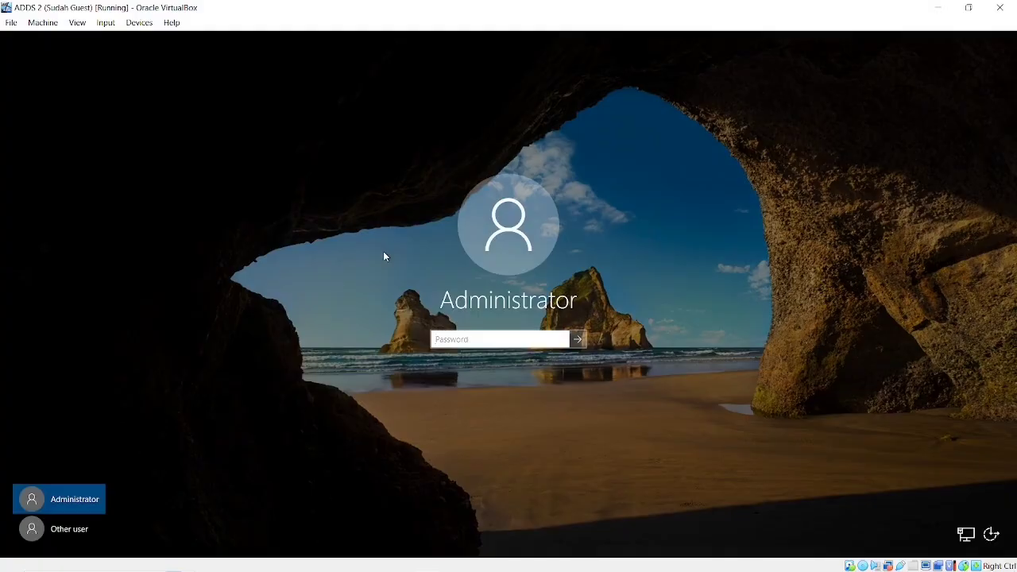
text(**********)
key(Return)
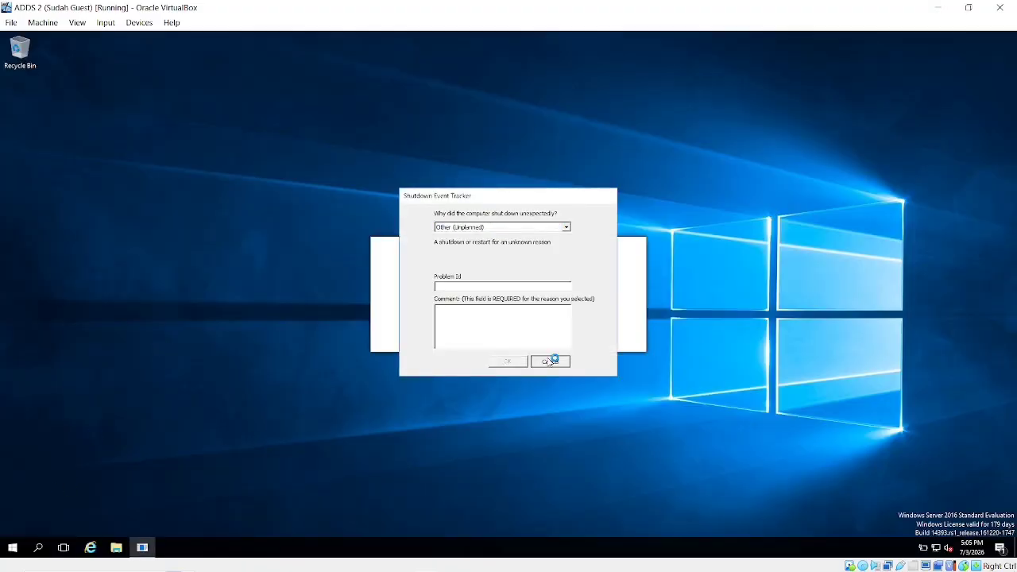
click(548, 360)
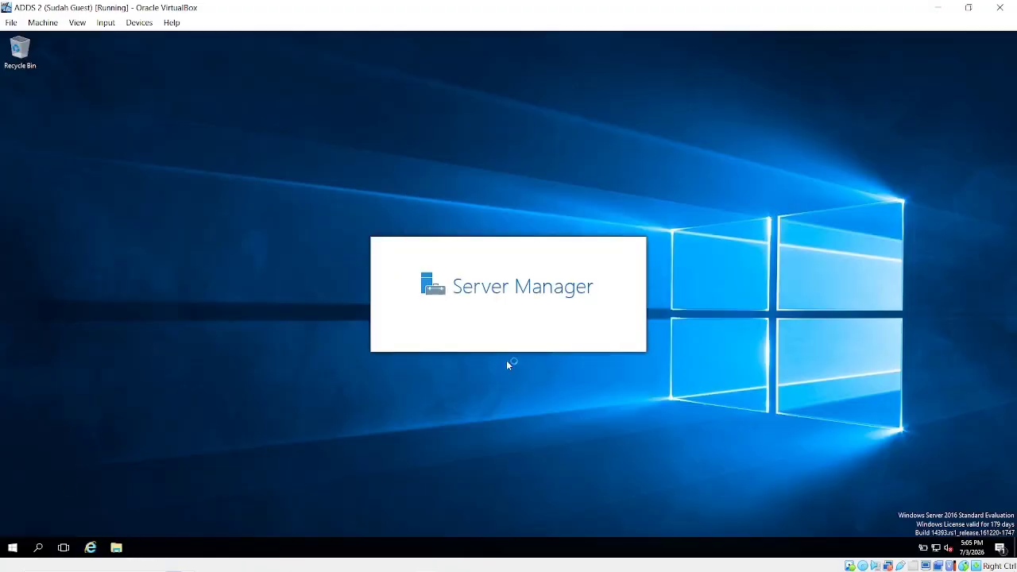
Open Ethernet 2's connection details via Control Panel and Network and Sharing Center.
click(37, 547)
text(c)
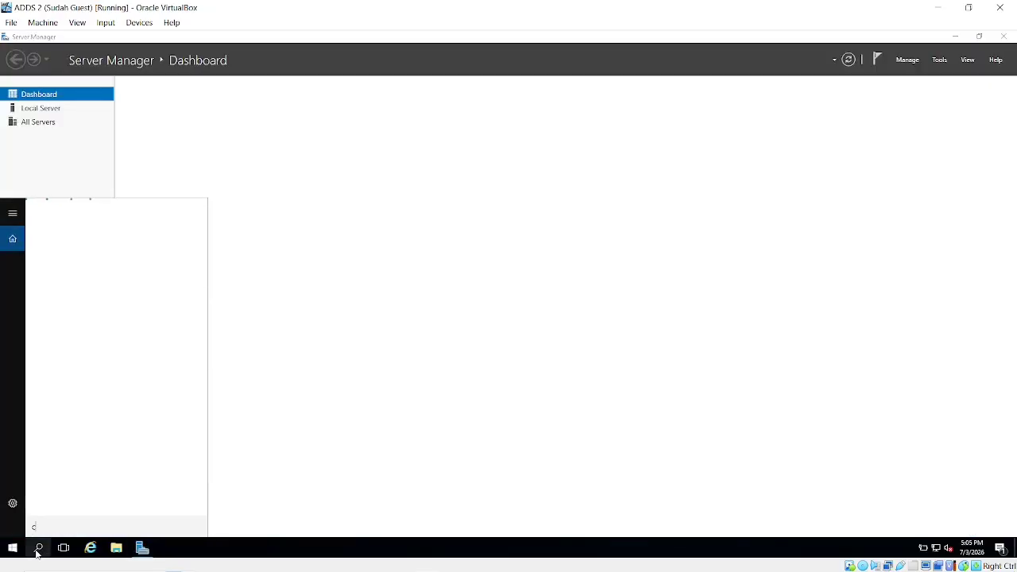
text(ontrol)
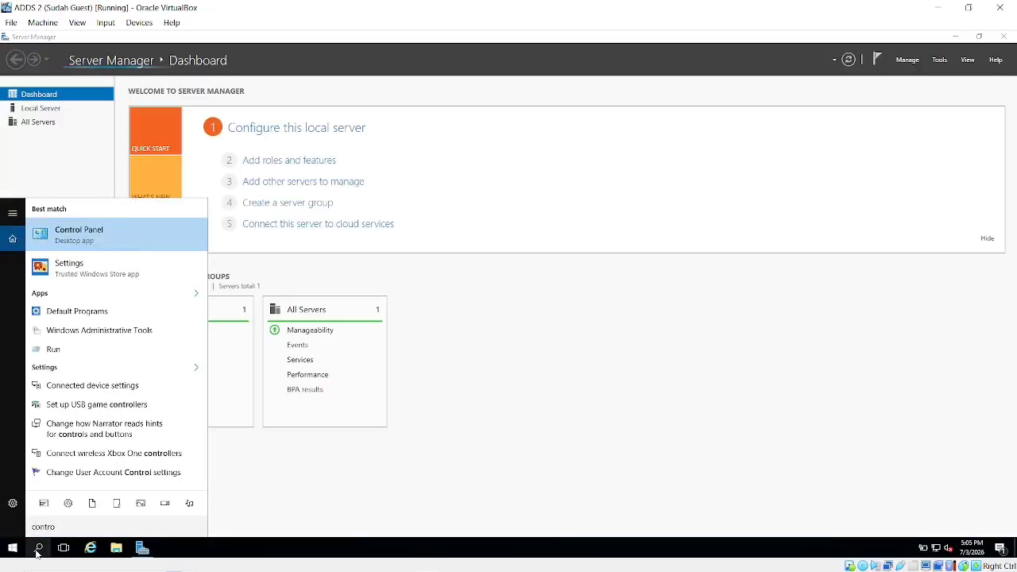
click(36, 554)
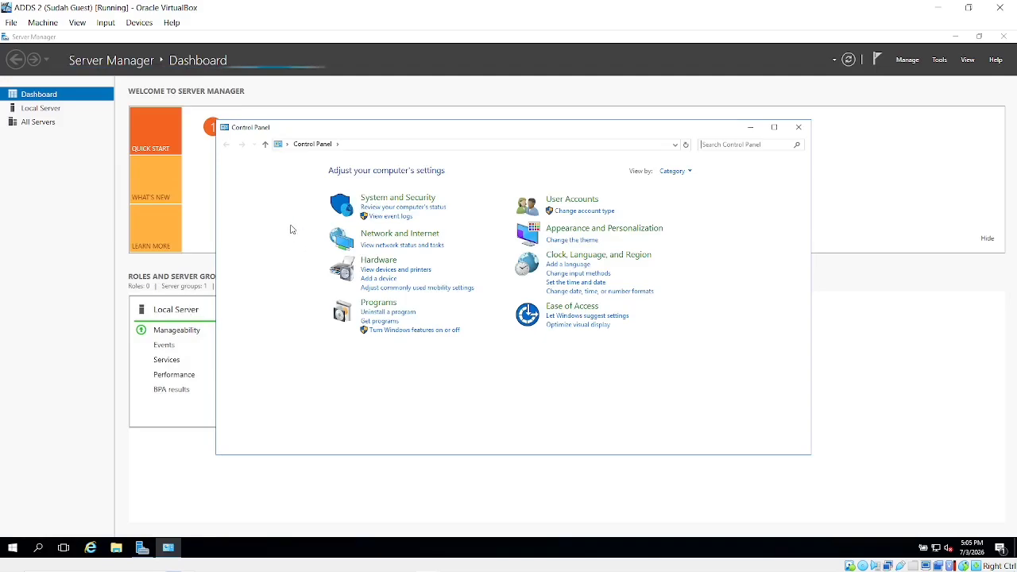
click(379, 234)
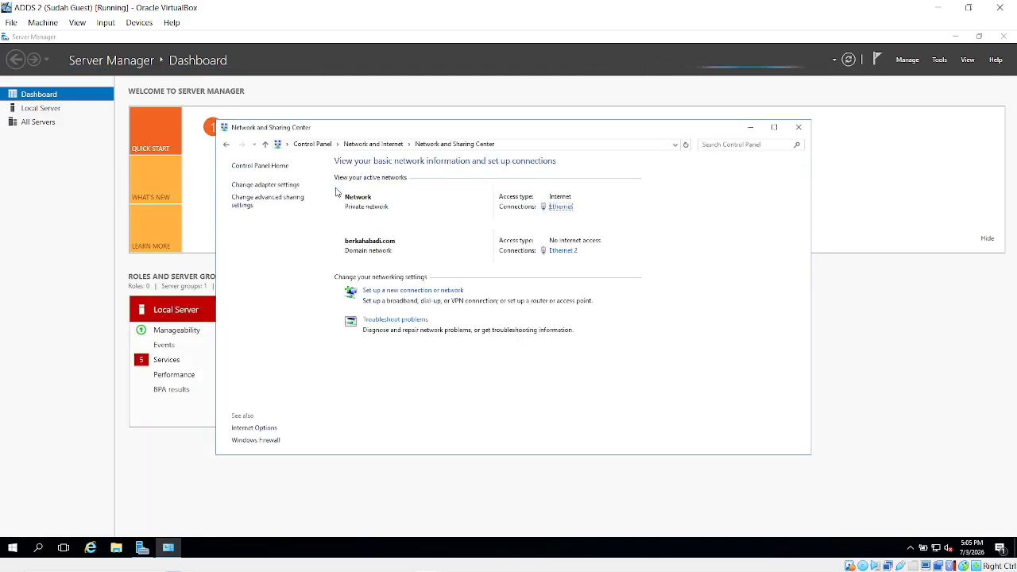
click(269, 185)
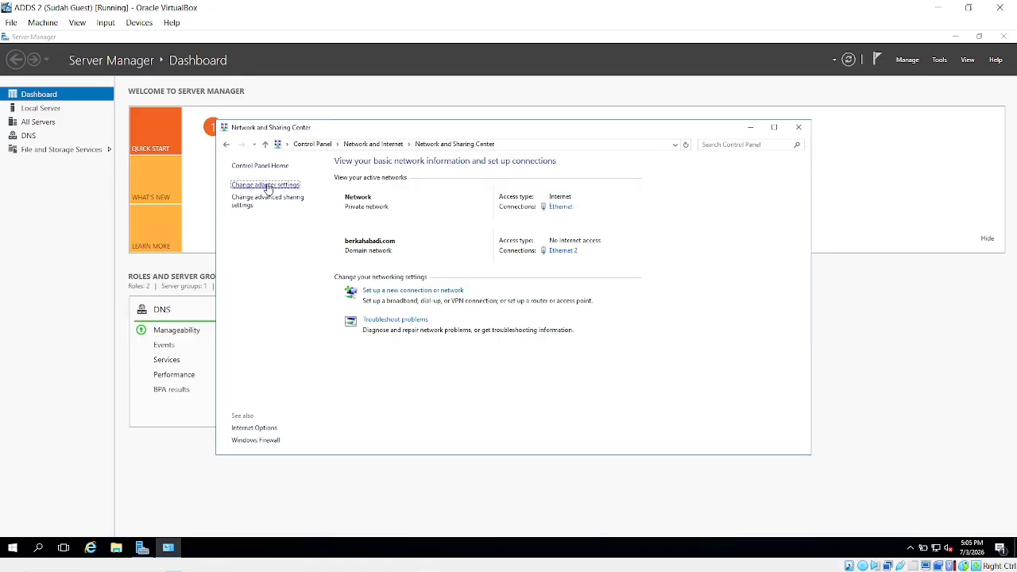
click(479, 212)
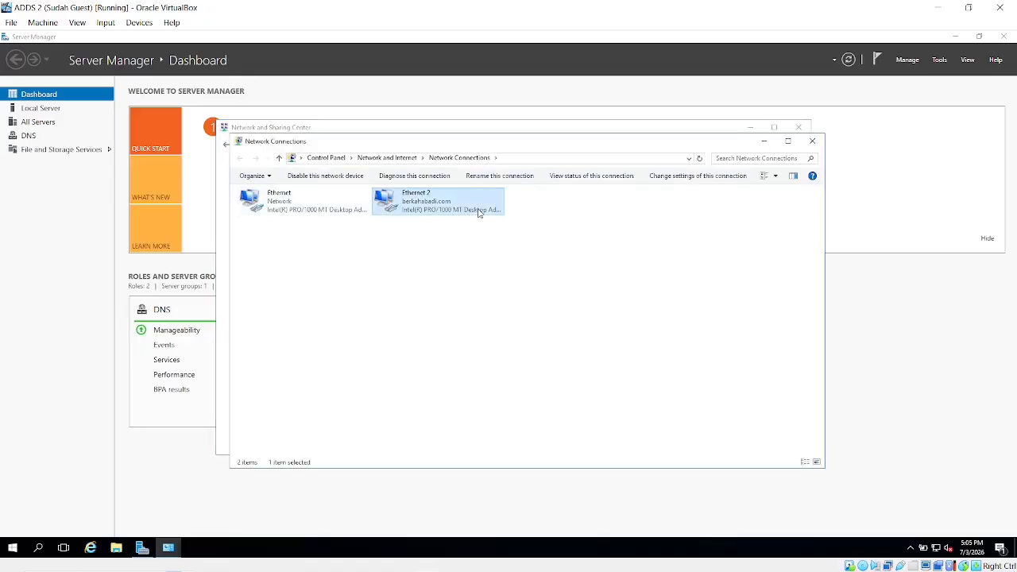
right_click(479, 212)
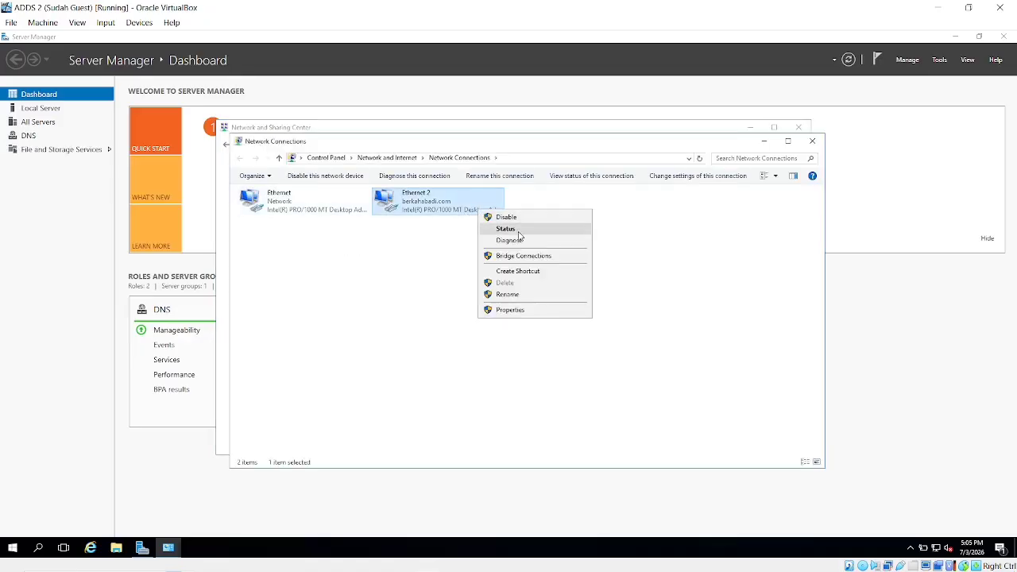
click(517, 231)
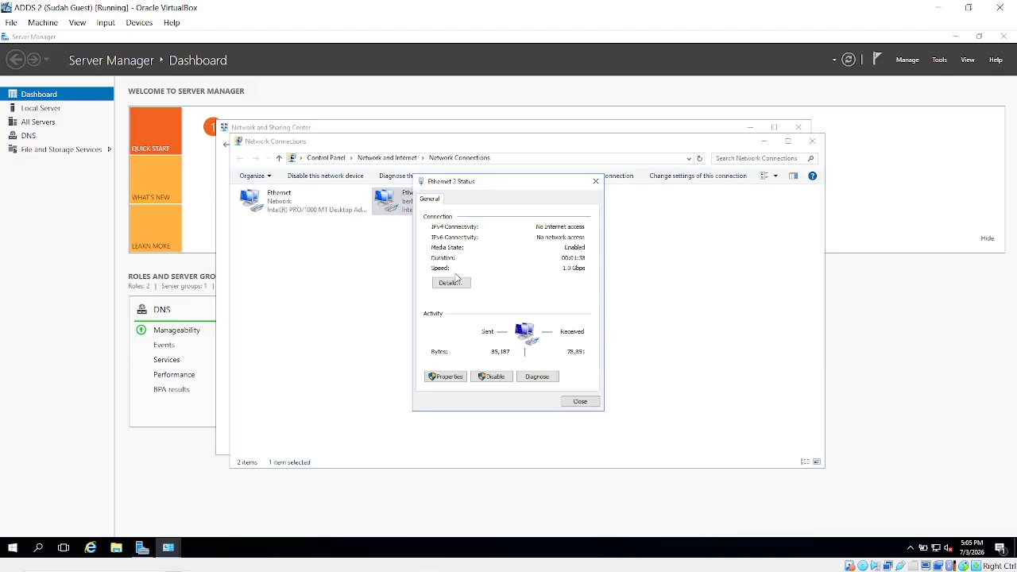
click(451, 282)
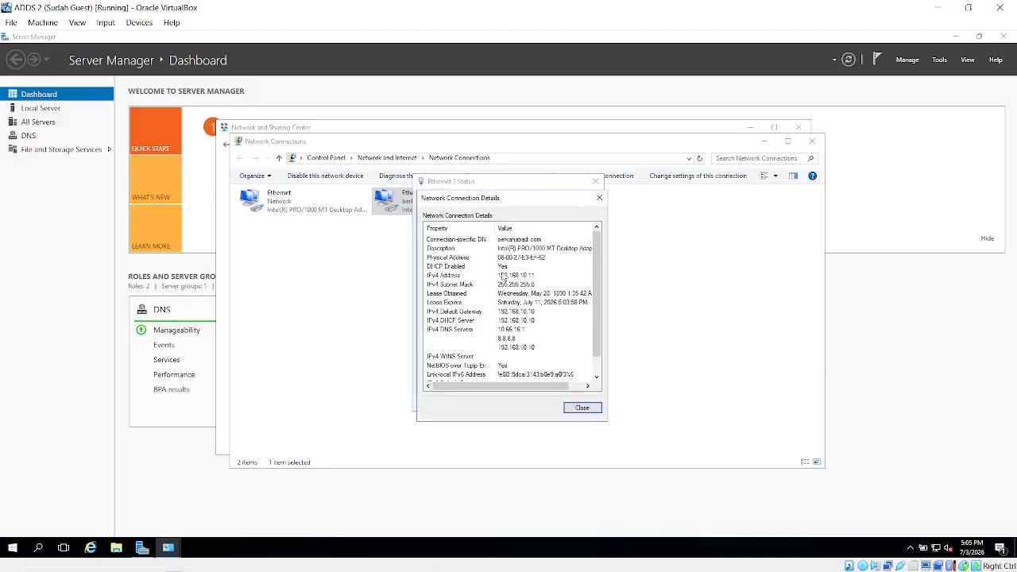
Review the gateway and DNS servers 10.66.16.1, 8.8.8.8 and 192.168.10.10, then close the details.
click(533, 313)
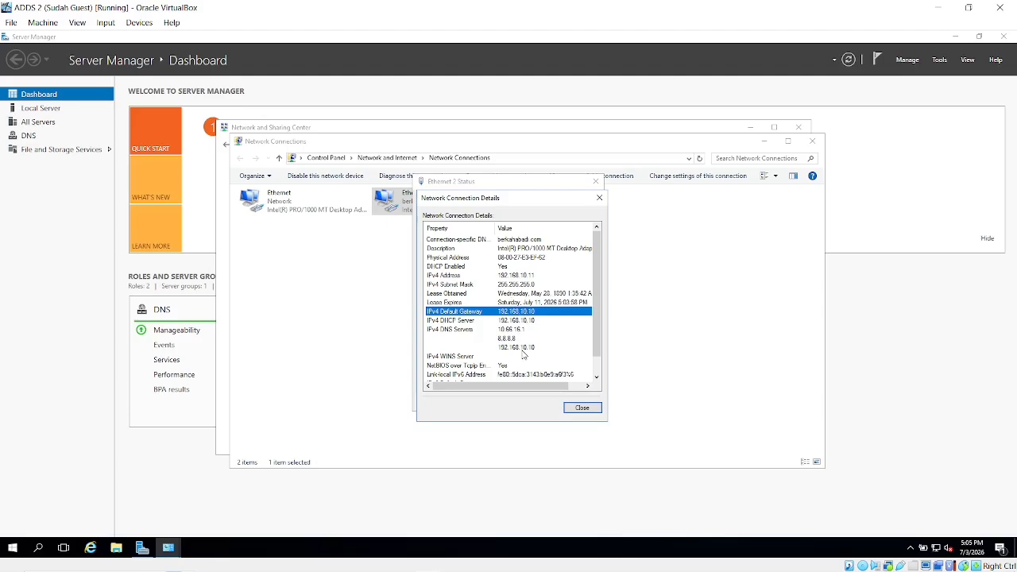
click(520, 331)
click(524, 338)
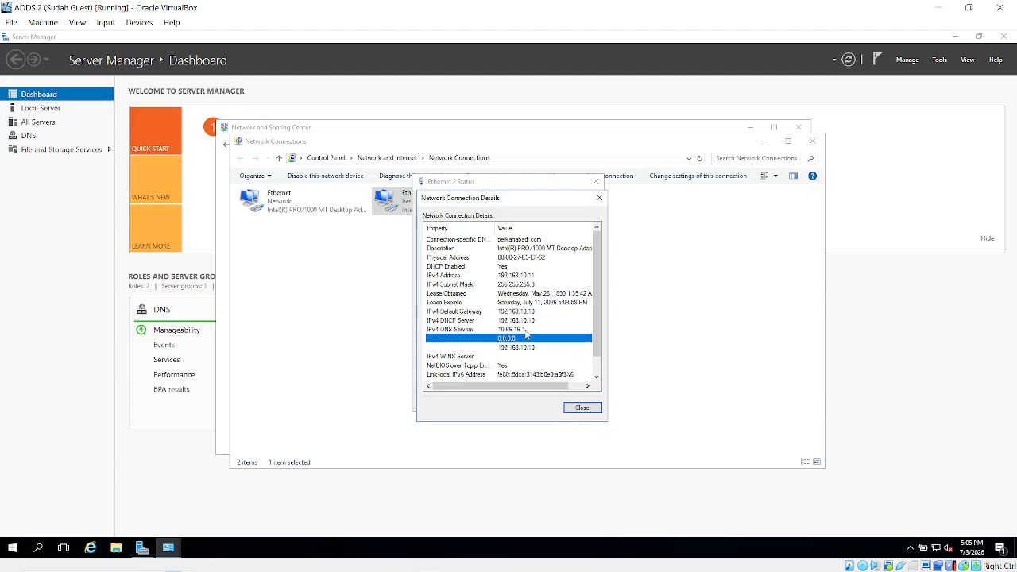
click(526, 329)
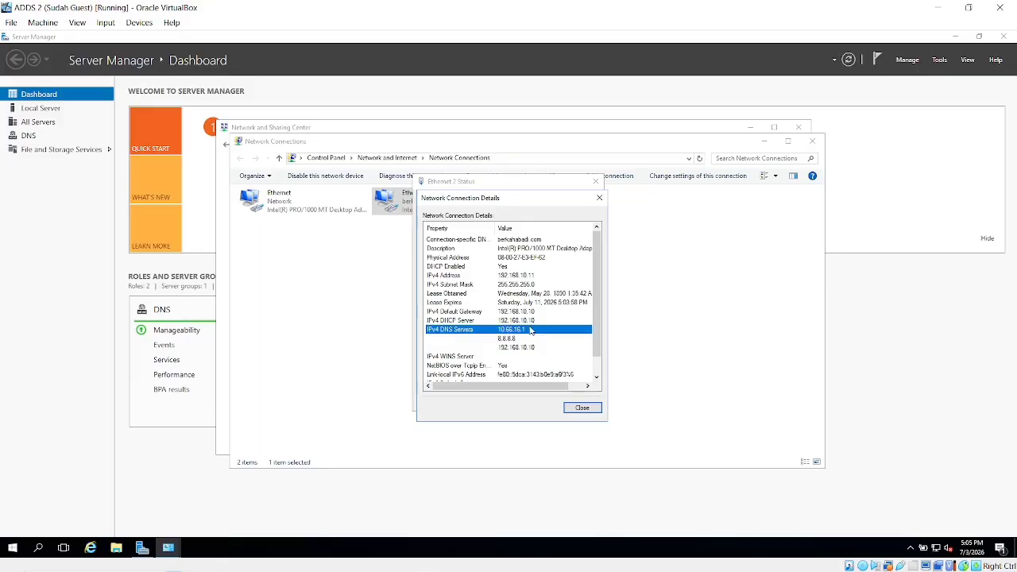
click(528, 347)
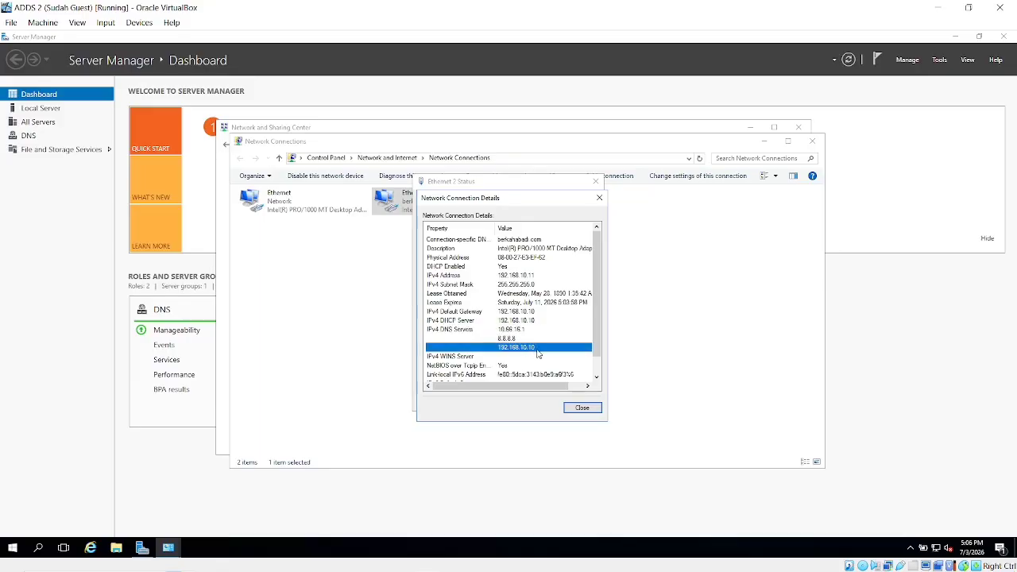
scroll(537, 353, down, 1)
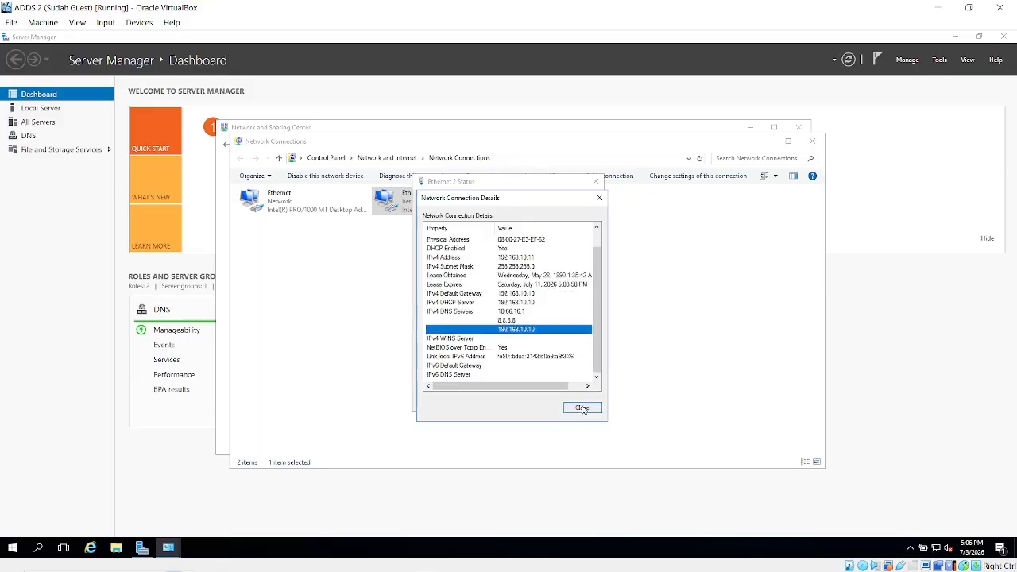
click(582, 408)
Set Ethernet 2 IPv4 to static 192.168.10.11, mask 255.255.255.0, gateway and DNS 192.168.10.10.
click(443, 376)
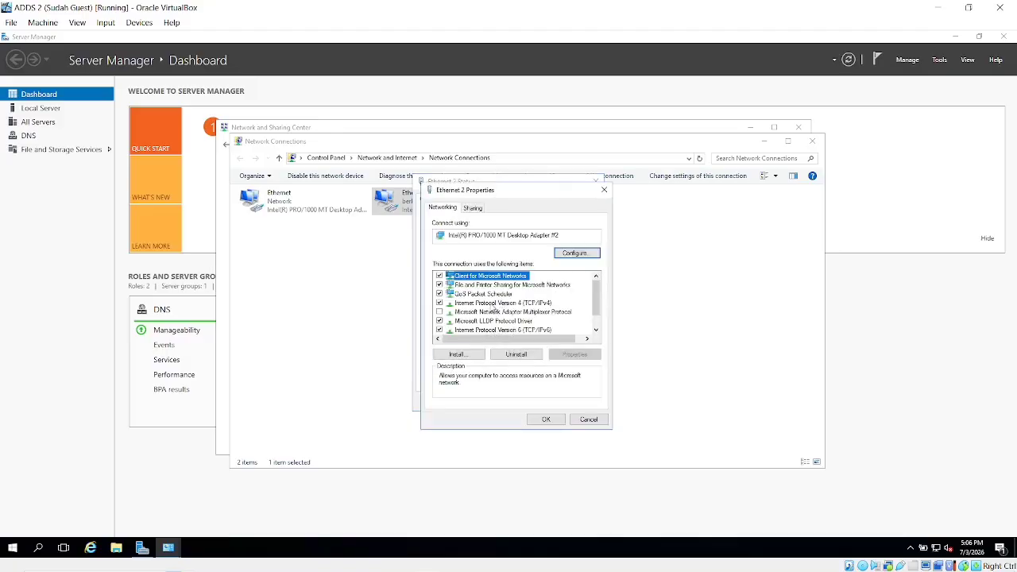
double_click(494, 303)
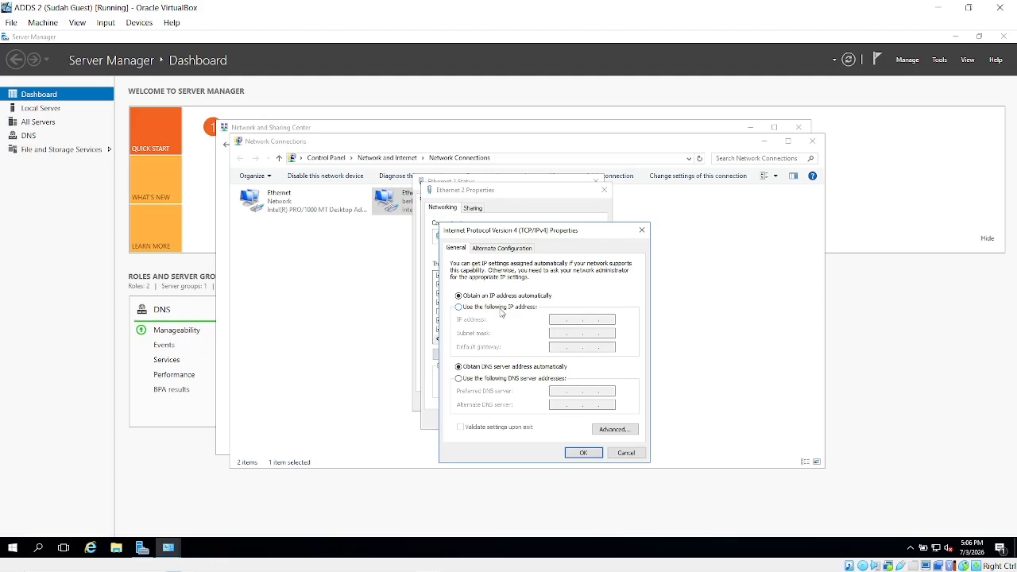
click(501, 309)
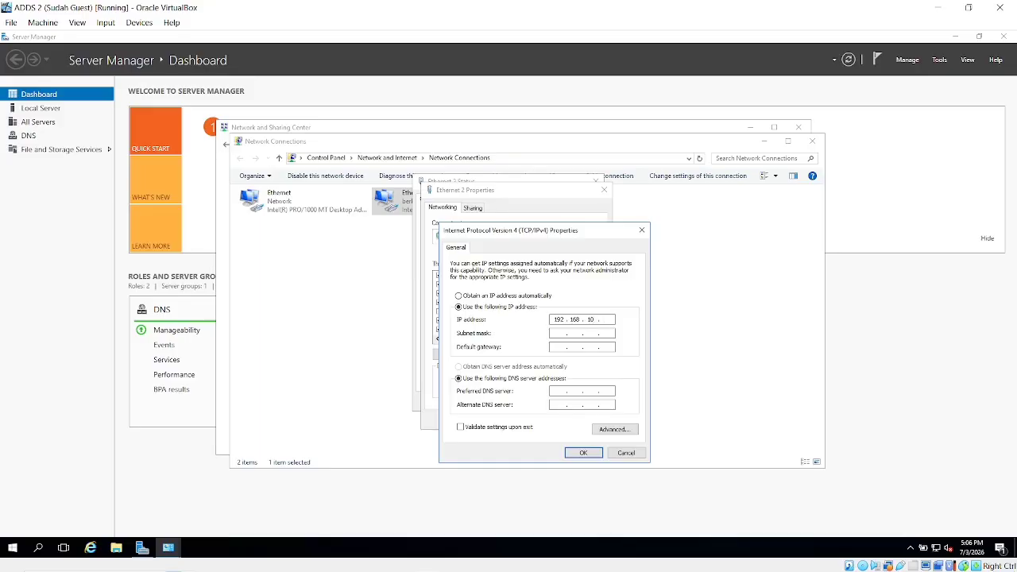
click(607, 332)
text(192 . 168 . 10 . 10)
click(584, 452)
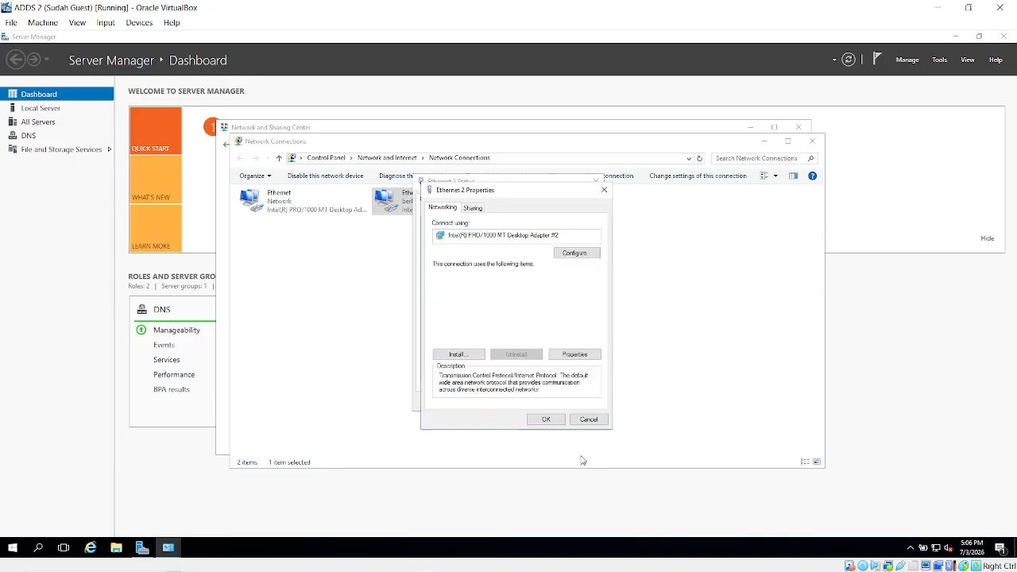
Apply the Ethernet 2 property changes and hide the OBS window on the host.
click(542, 418)
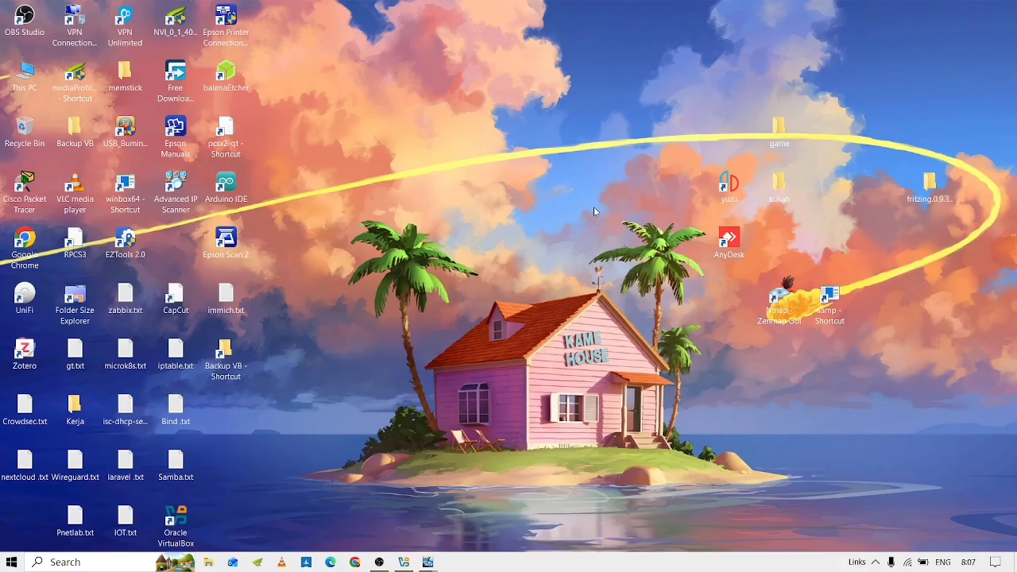
key(alt+Tab)
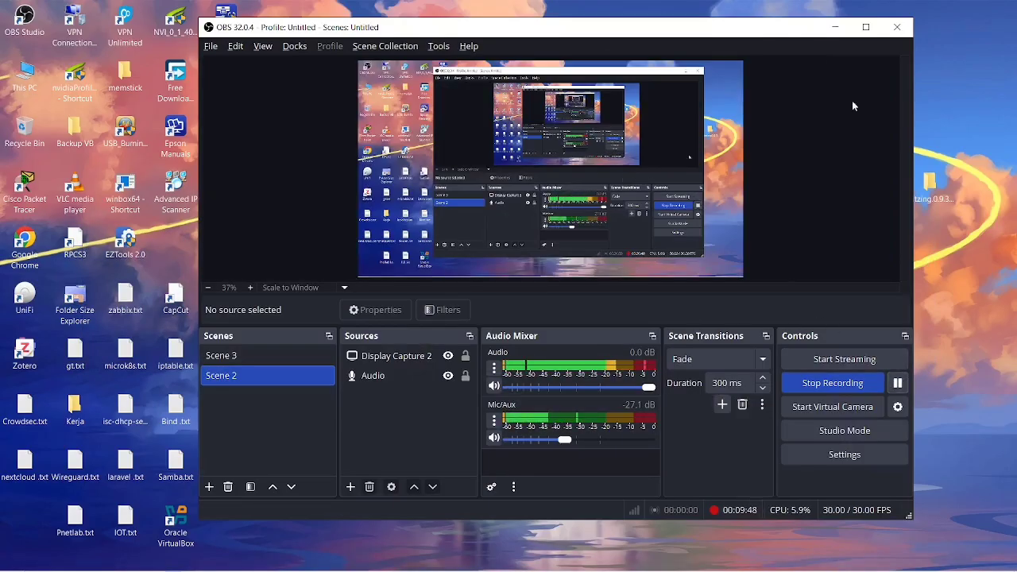
click(835, 27)
key(alt+Tab)
key(alt+Tab)
key(alt+Tab)
key(alt+Tab)
key(alt+Tab)
key(alt+Tab)
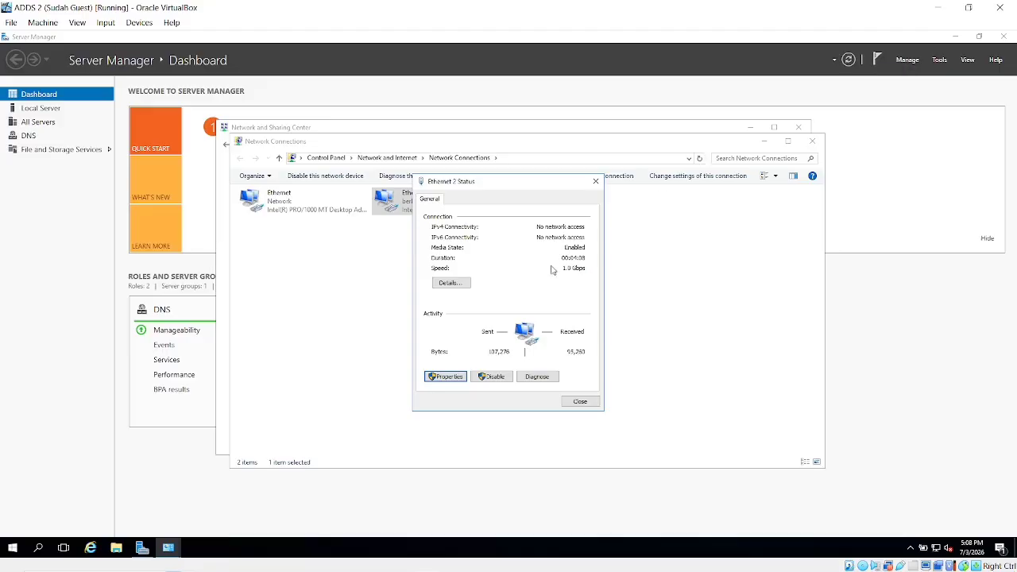
Recheck Ethernet 2's details, now DHCP disabled, then close all the network windows.
click(587, 402)
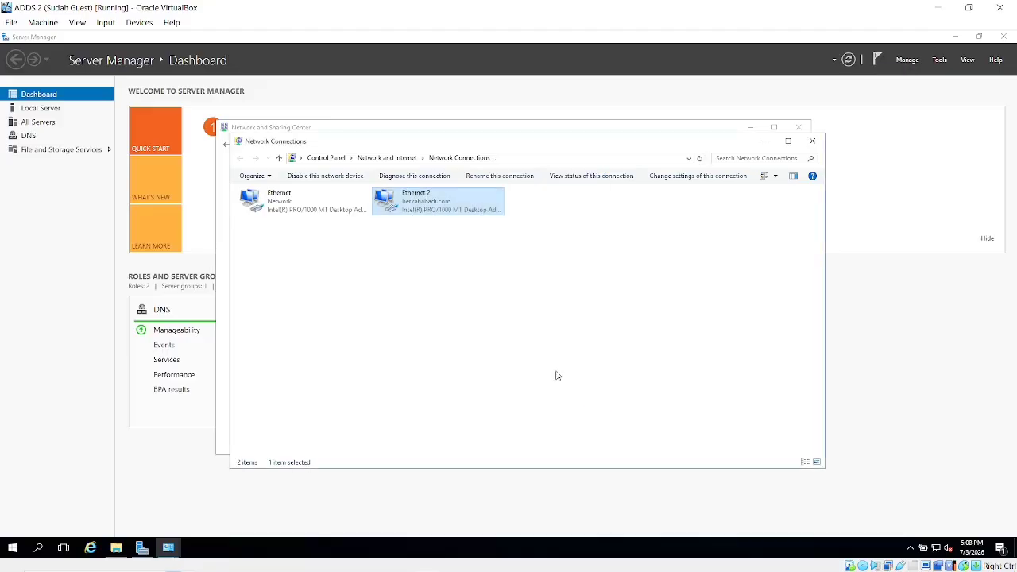
right_click(435, 209)
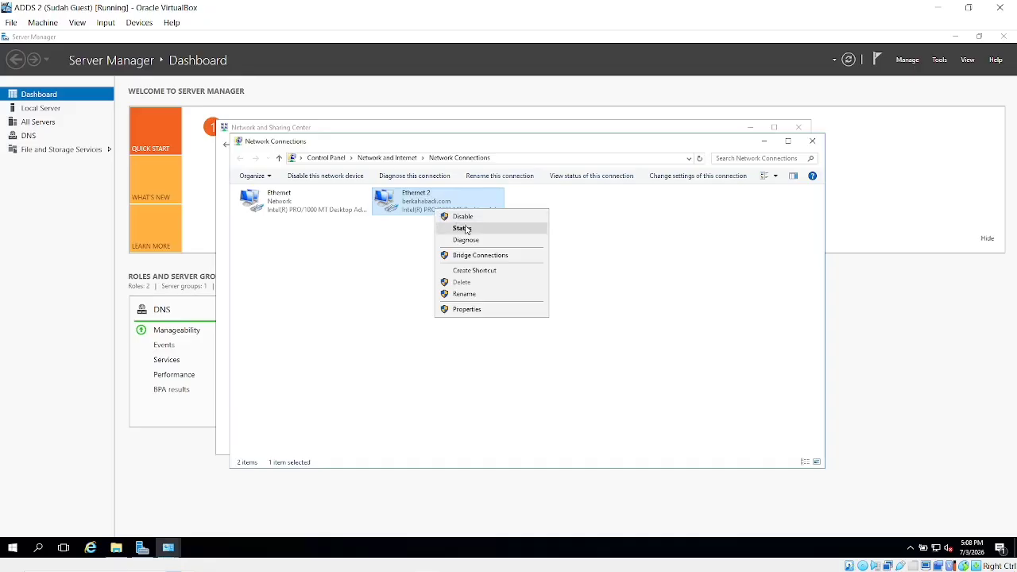
click(461, 228)
click(459, 282)
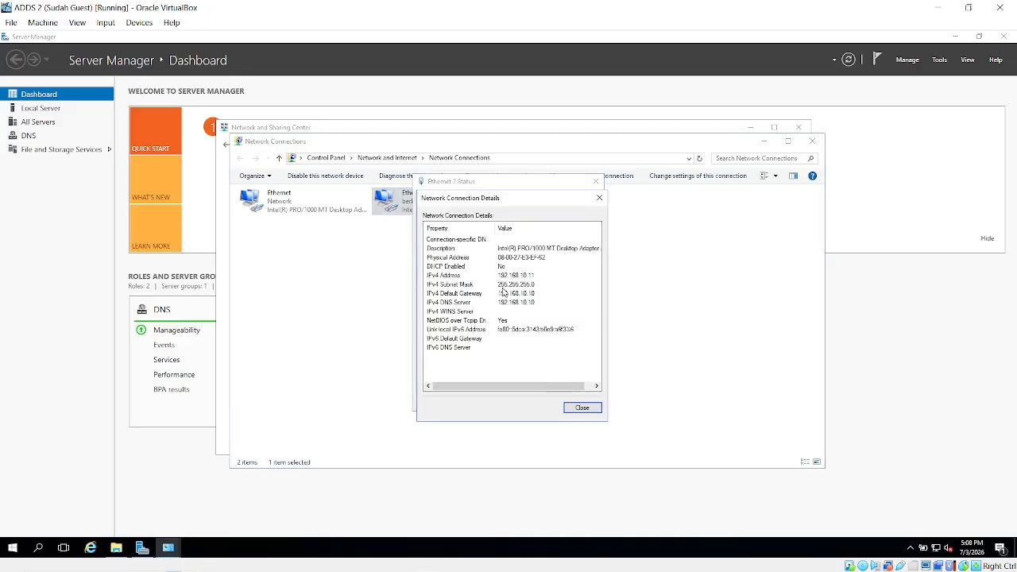
click(591, 410)
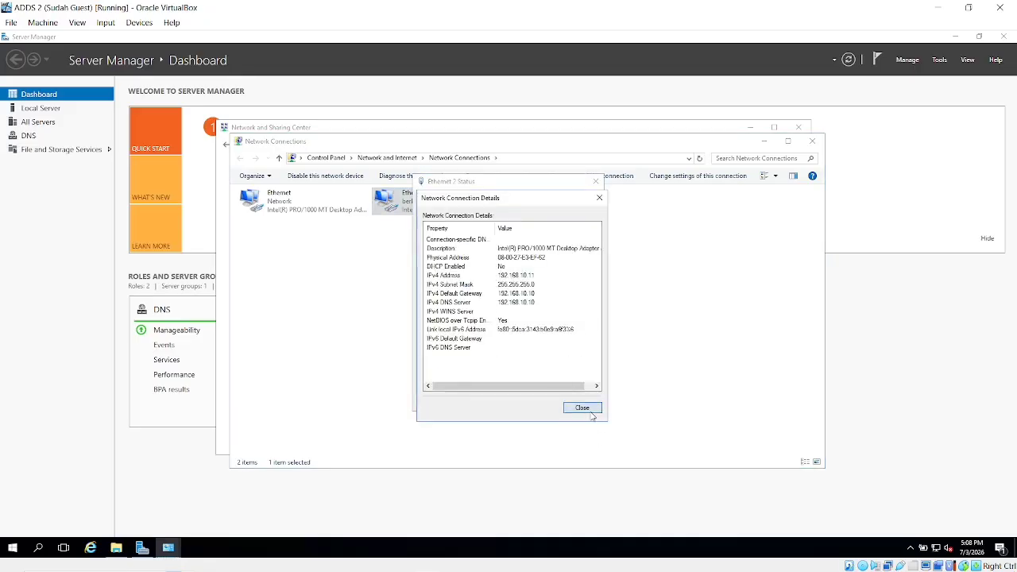
click(580, 403)
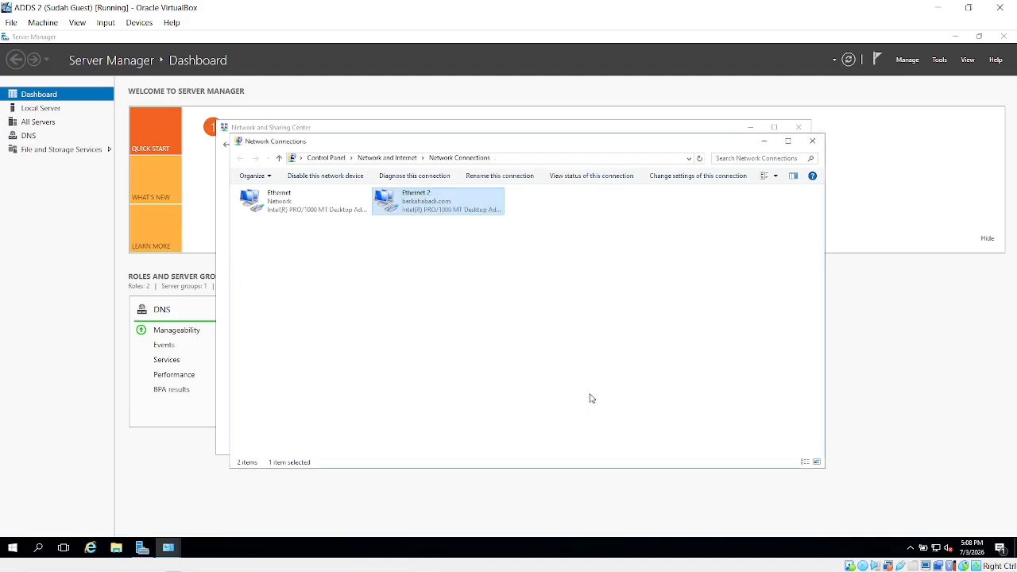
click(812, 143)
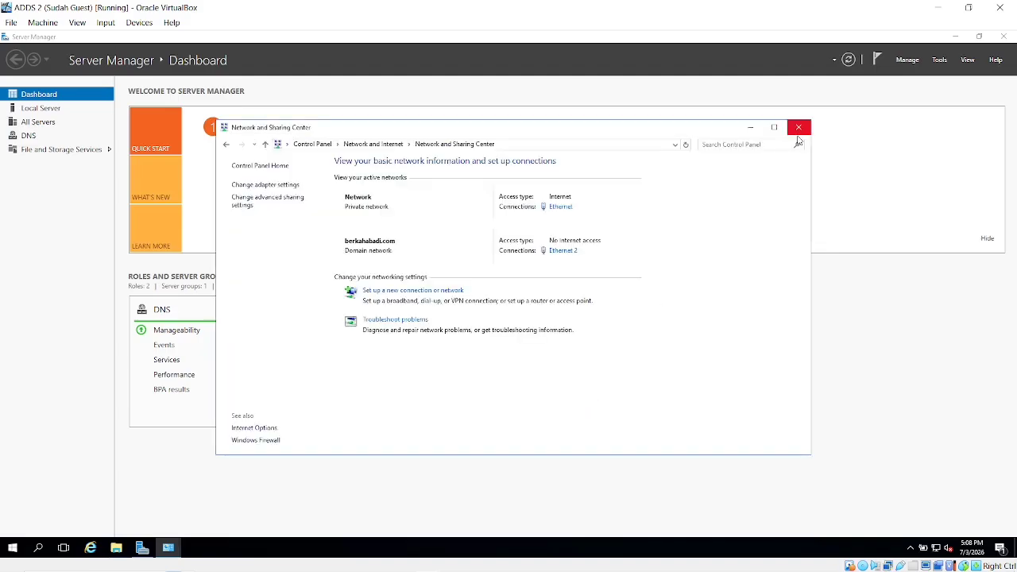
click(799, 127)
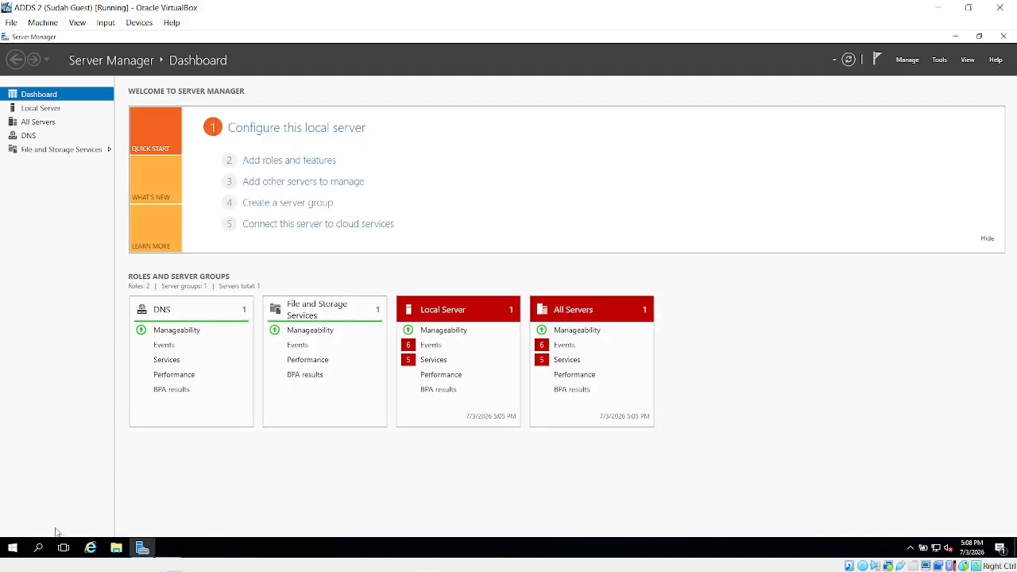
Open Settings > System > About, showing PC name ADD2 on Windows Server 2016 Standard Evaluation.
click(14, 554)
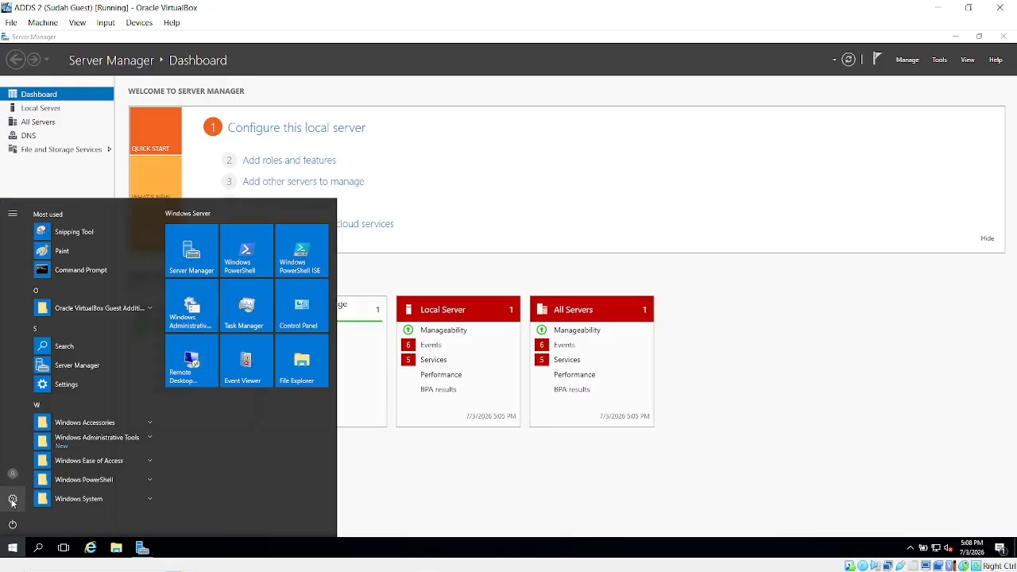
click(13, 499)
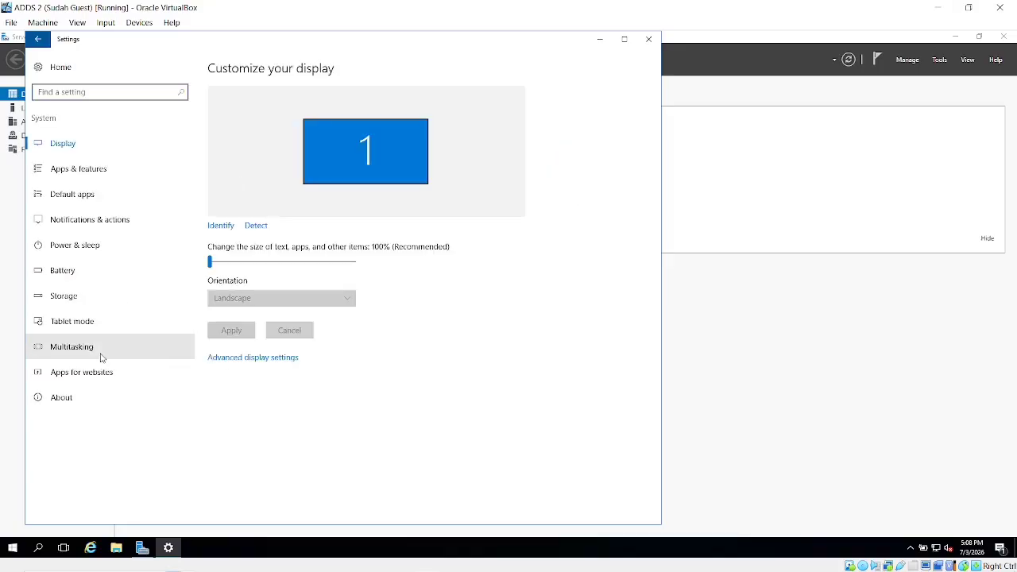
click(76, 408)
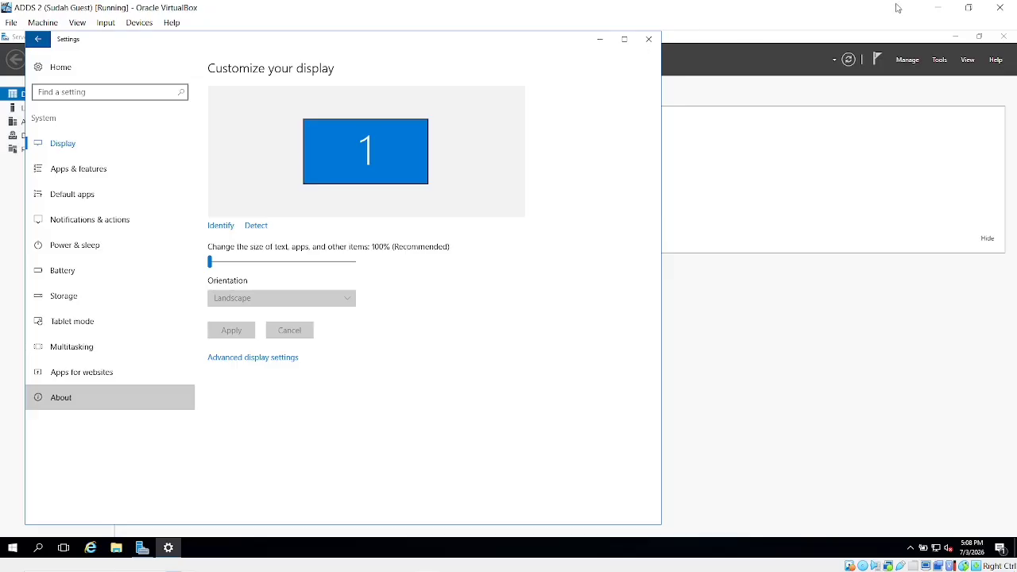
Hide the OBS window on the host and return to the ADDS 2 virtual machine.
click(951, 6)
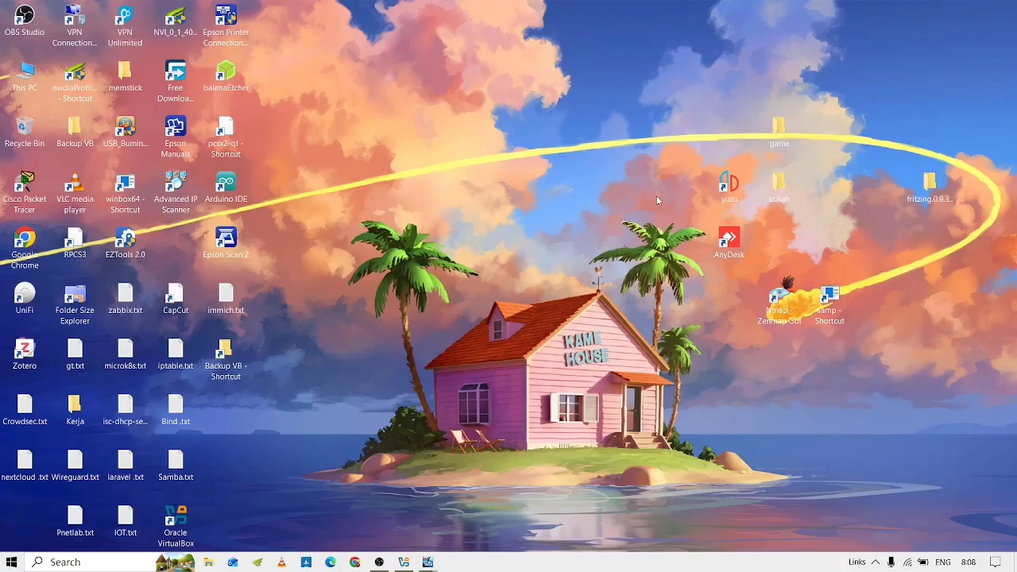
key(alt+Tab)
key(alt+Tab)
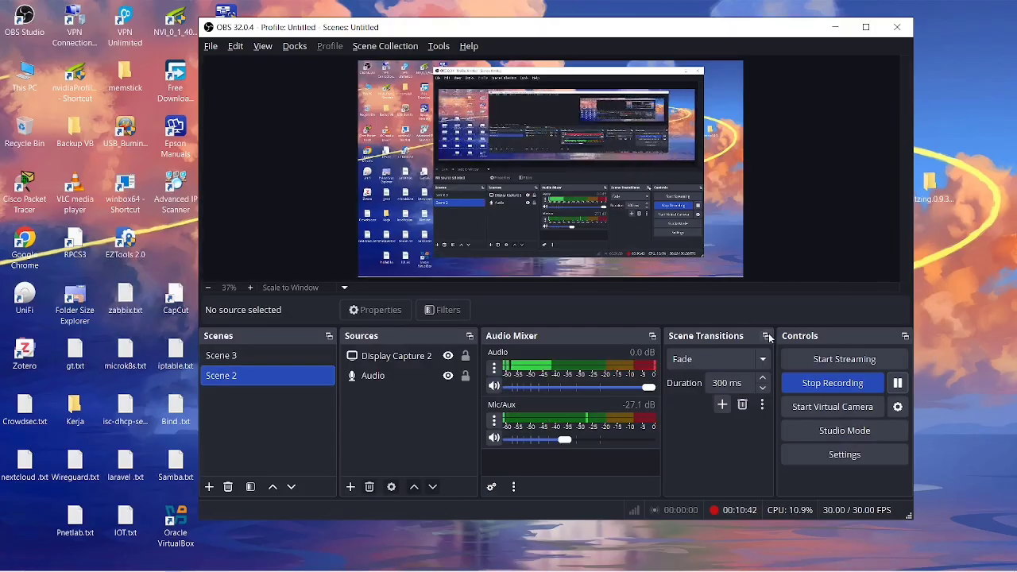
click(835, 27)
key(alt+Tab)
key(alt+Tab)
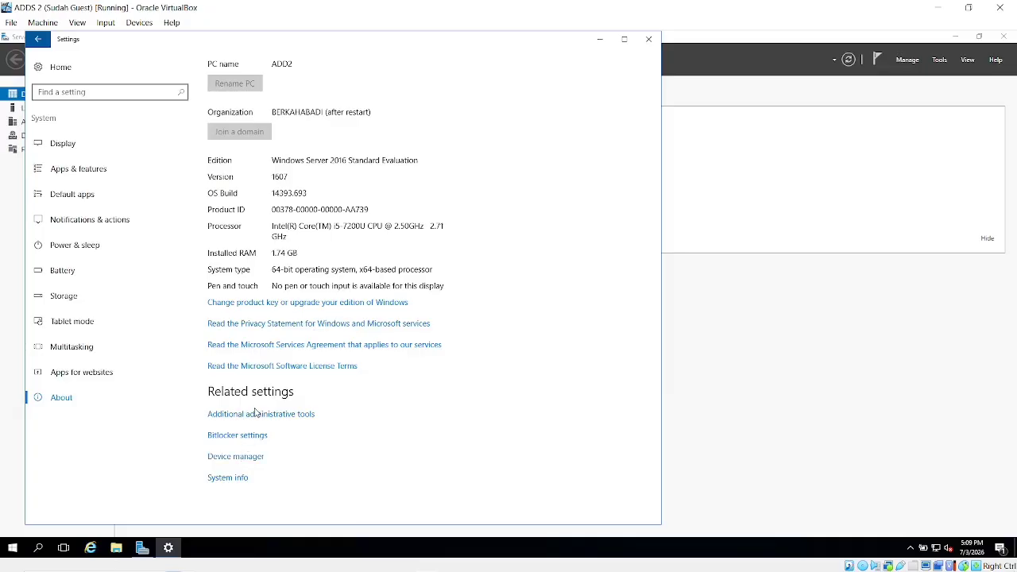
Open Computer Name/Domain Changes, toggle Workgroup/Domain, then cancel, keeping membership in berkahabadi.com.
click(228, 479)
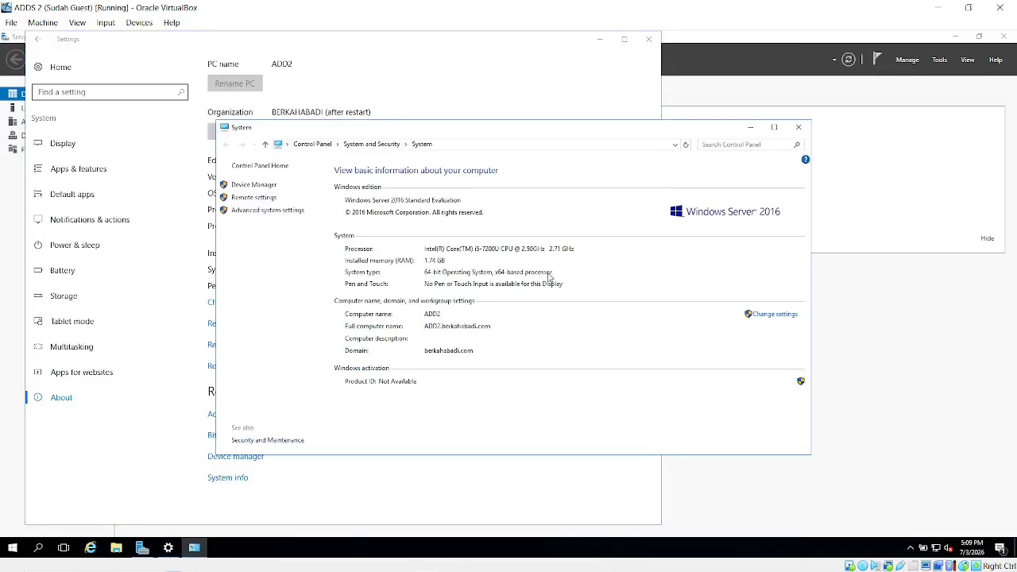
click(773, 315)
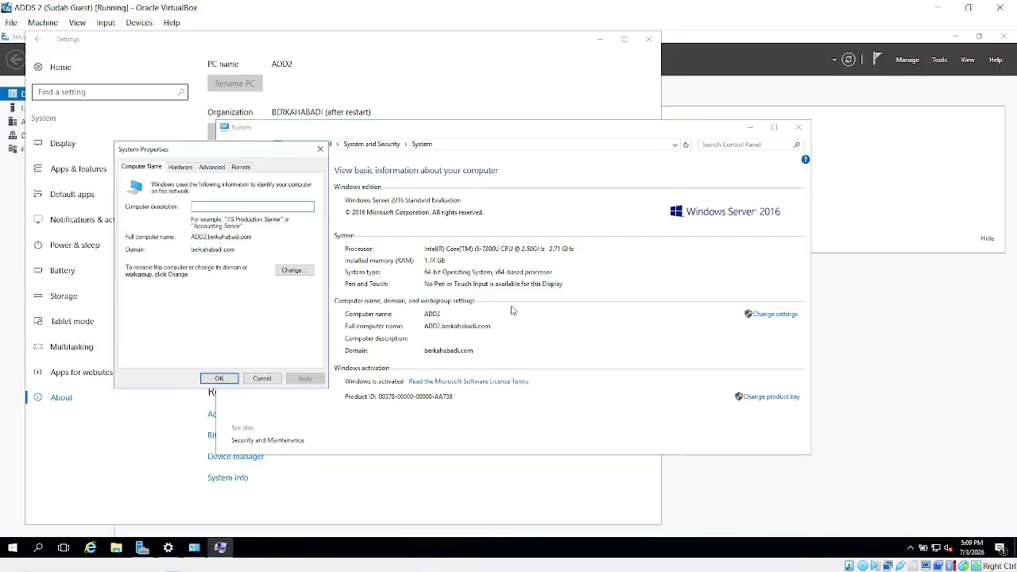
click(292, 271)
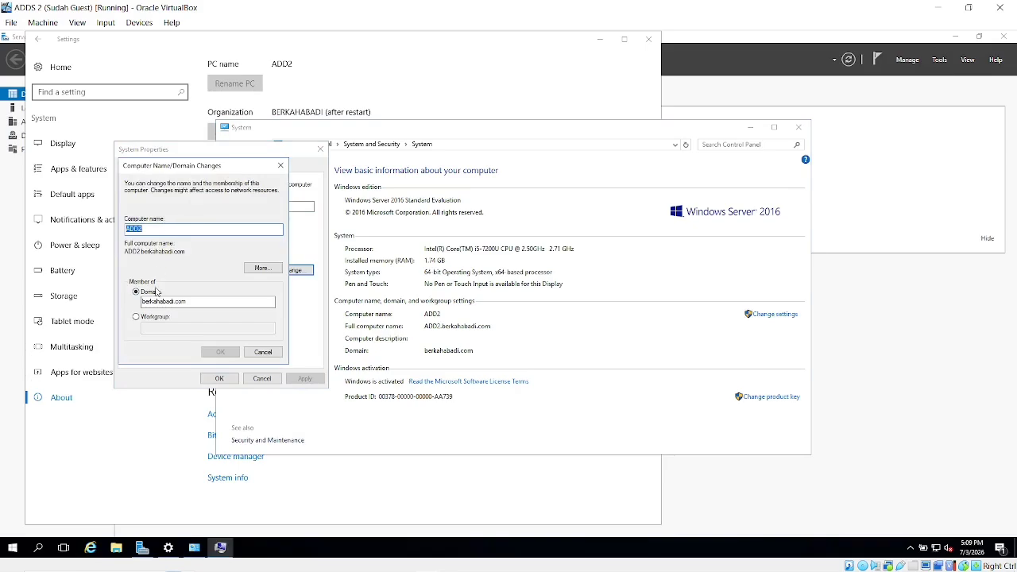
click(136, 316)
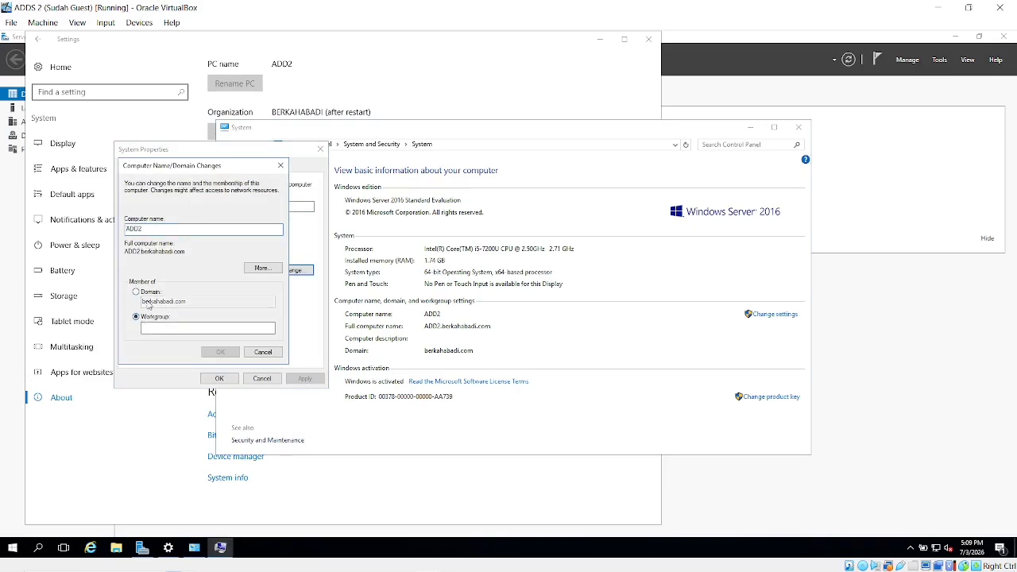
click(136, 292)
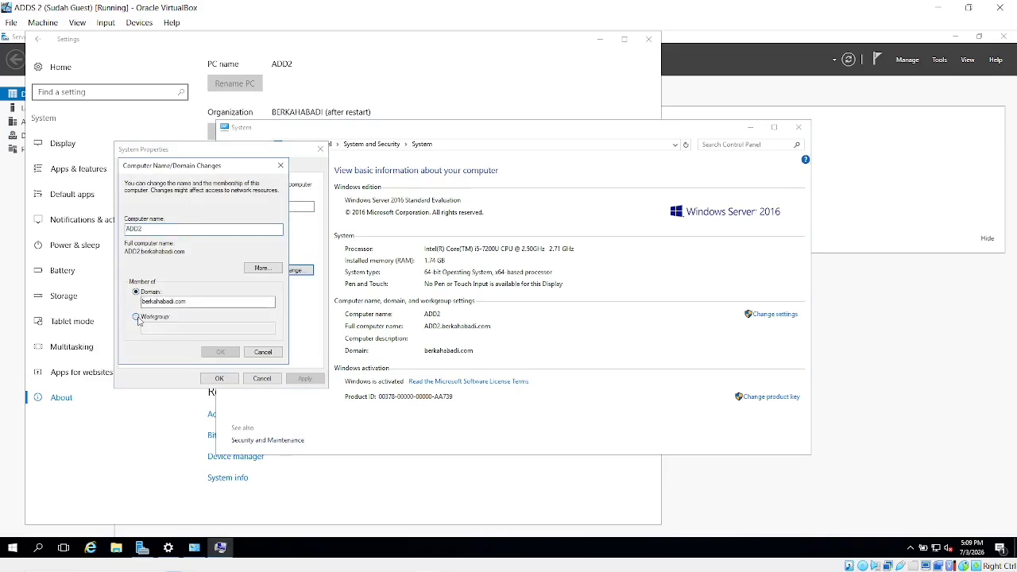
click(136, 317)
click(137, 293)
click(214, 303)
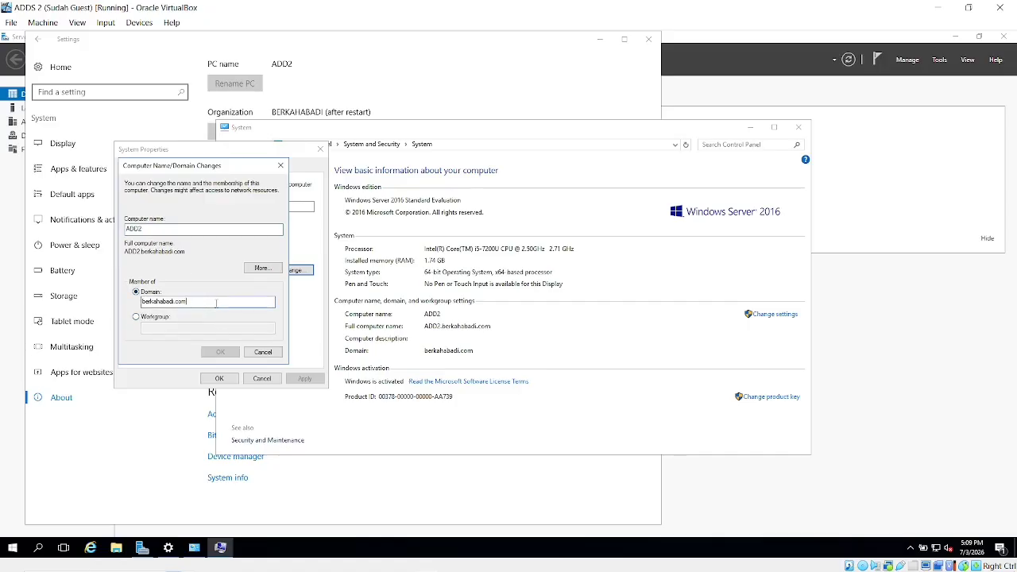
click(263, 353)
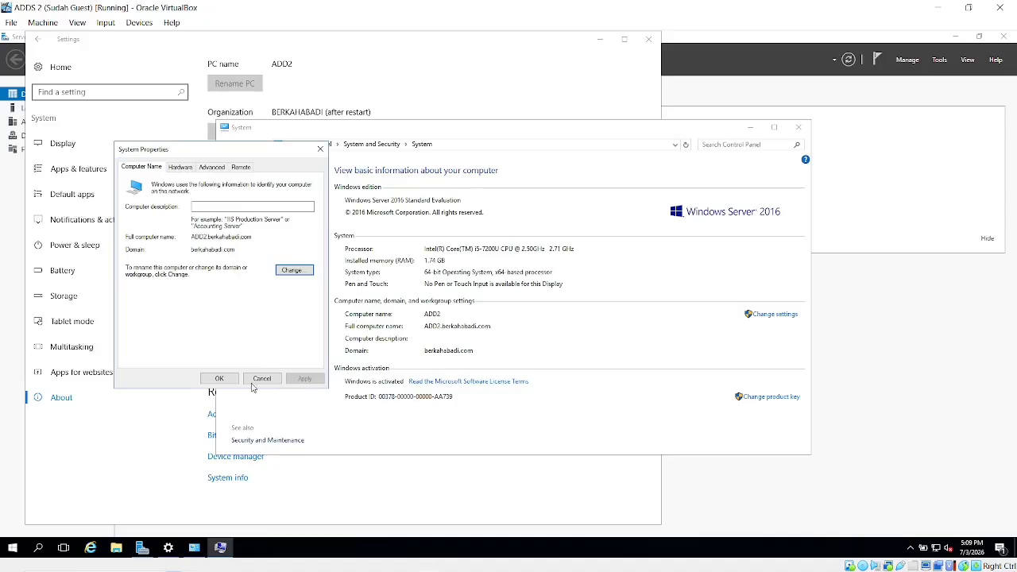
Close System Properties, the System information page and the Settings window.
click(263, 379)
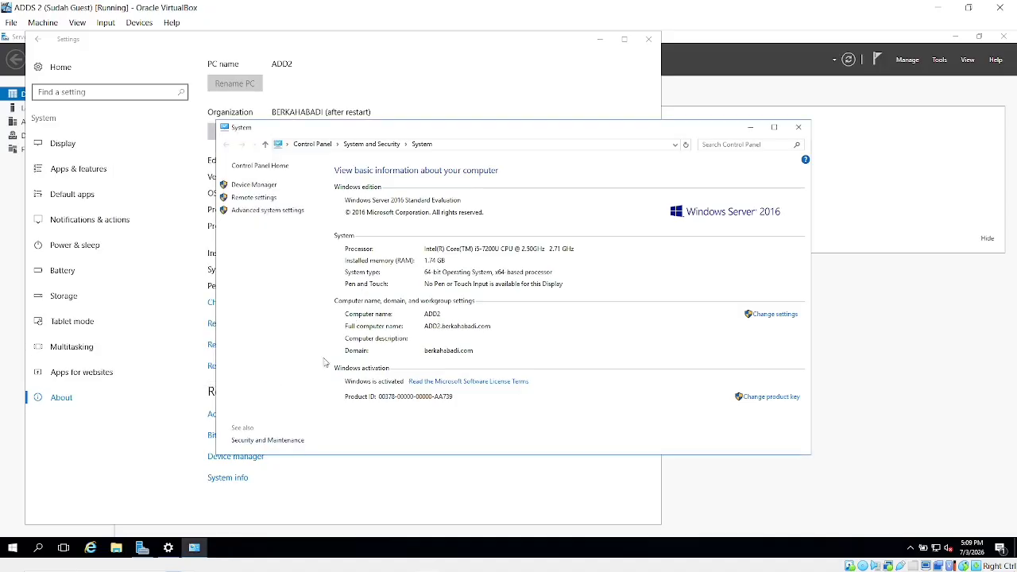
click(798, 132)
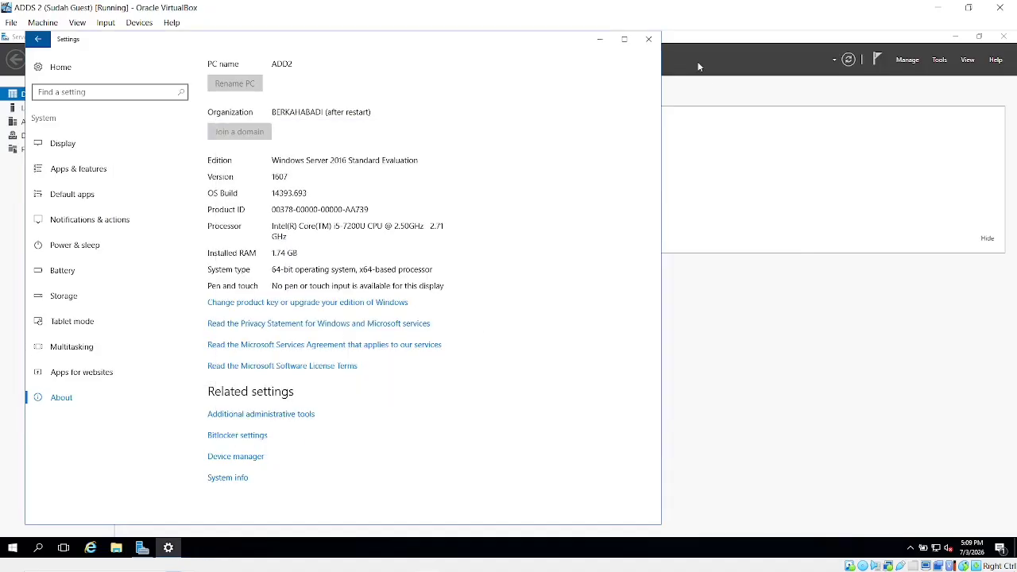
click(649, 39)
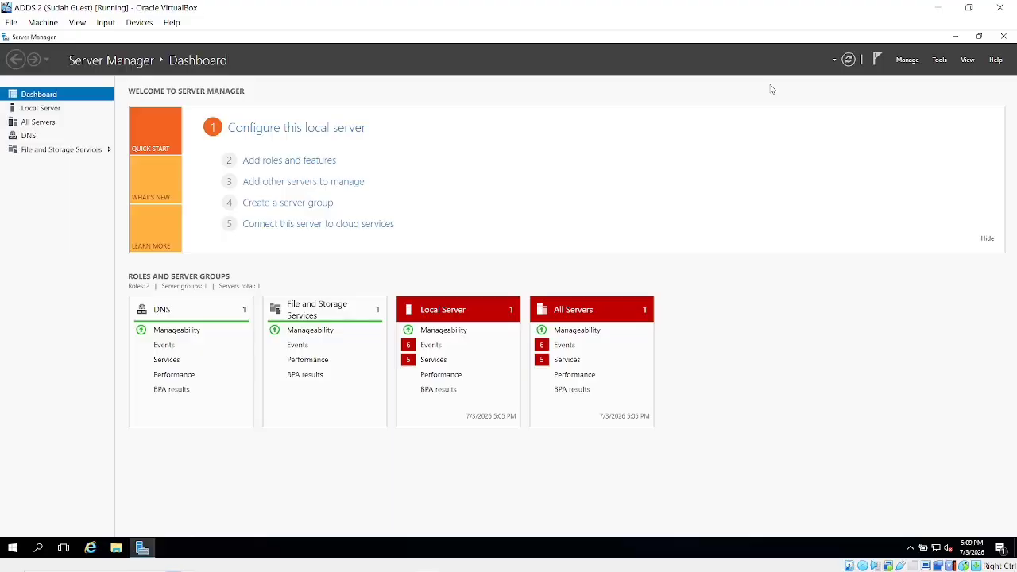
Install the Active Directory Domain Services role with its management features via Add Roles and Features.
click(912, 62)
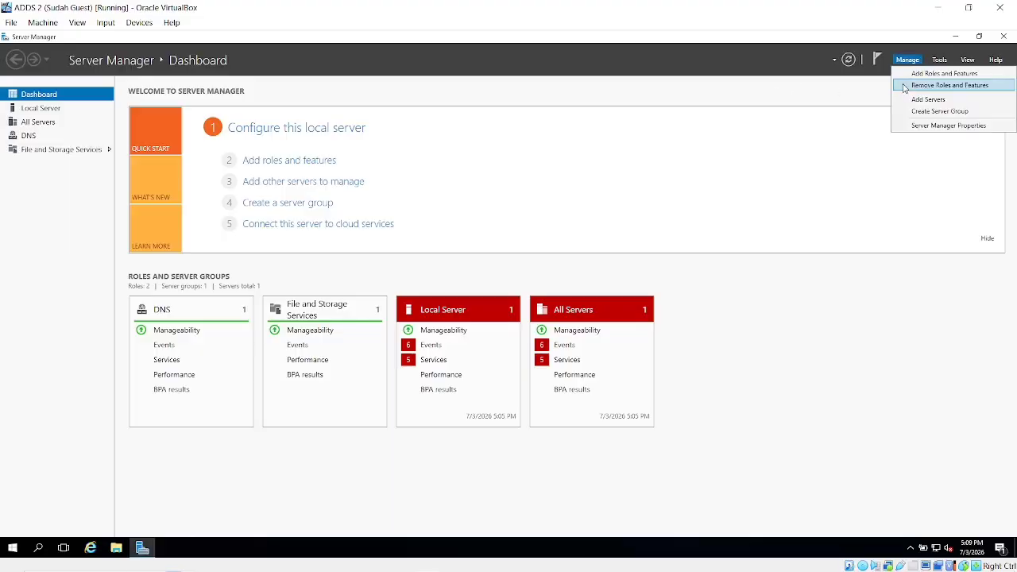
click(912, 74)
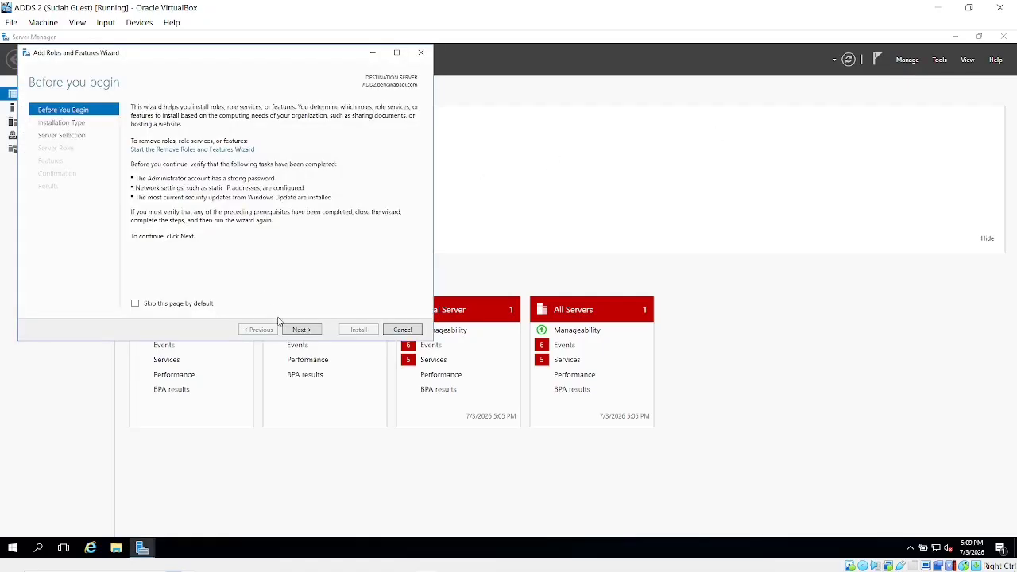
click(299, 330)
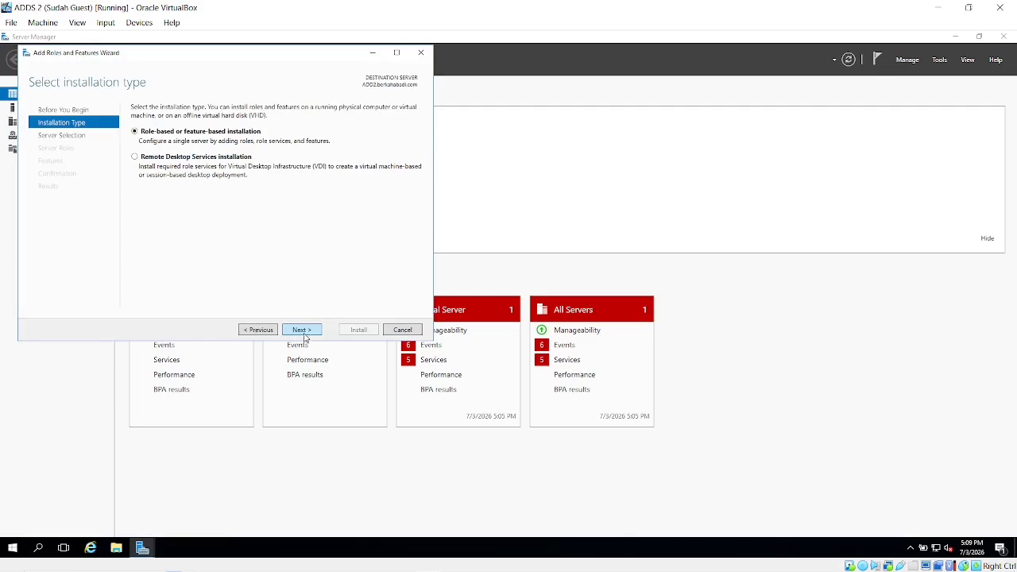
click(305, 334)
click(305, 332)
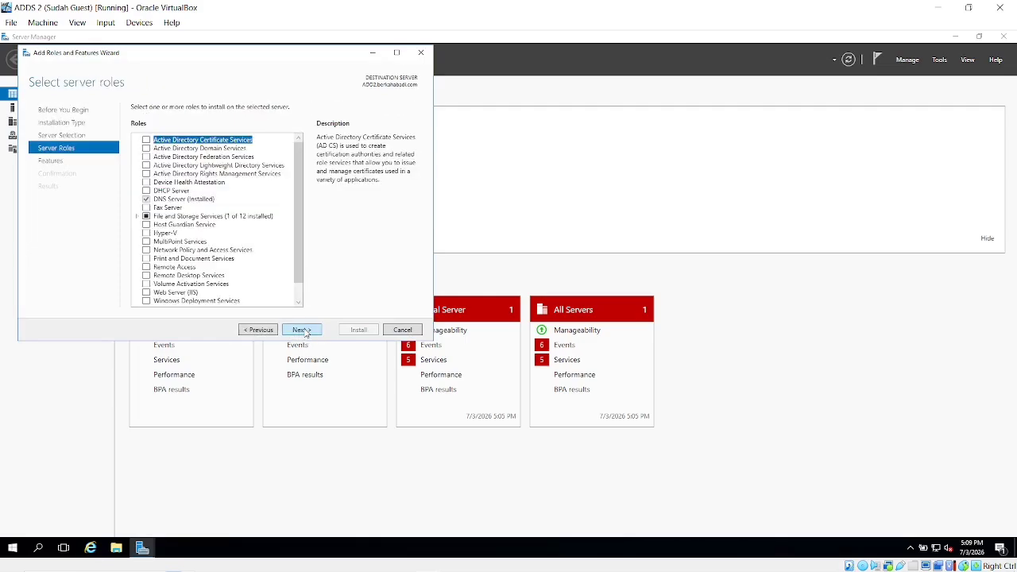
click(147, 149)
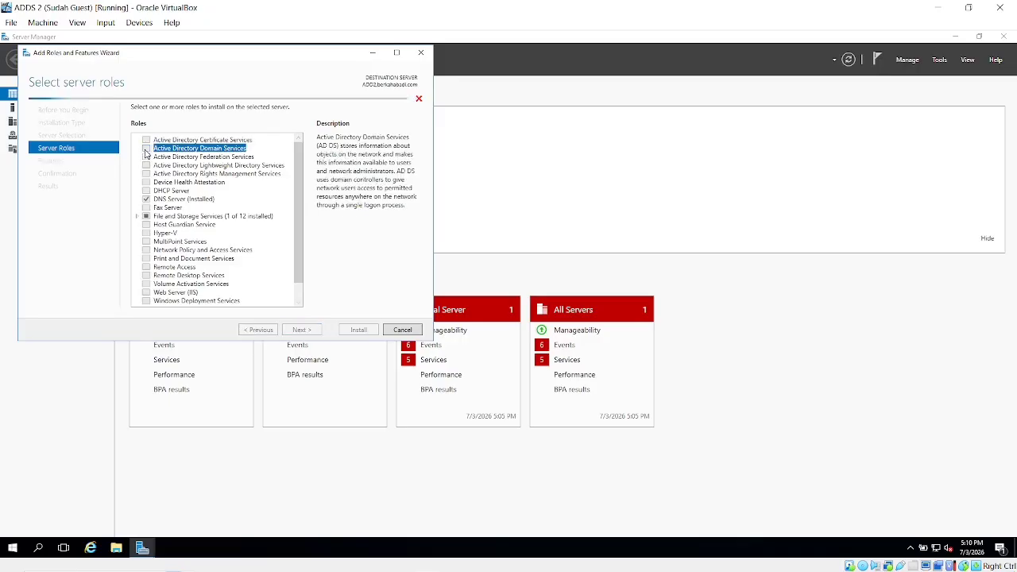
click(265, 288)
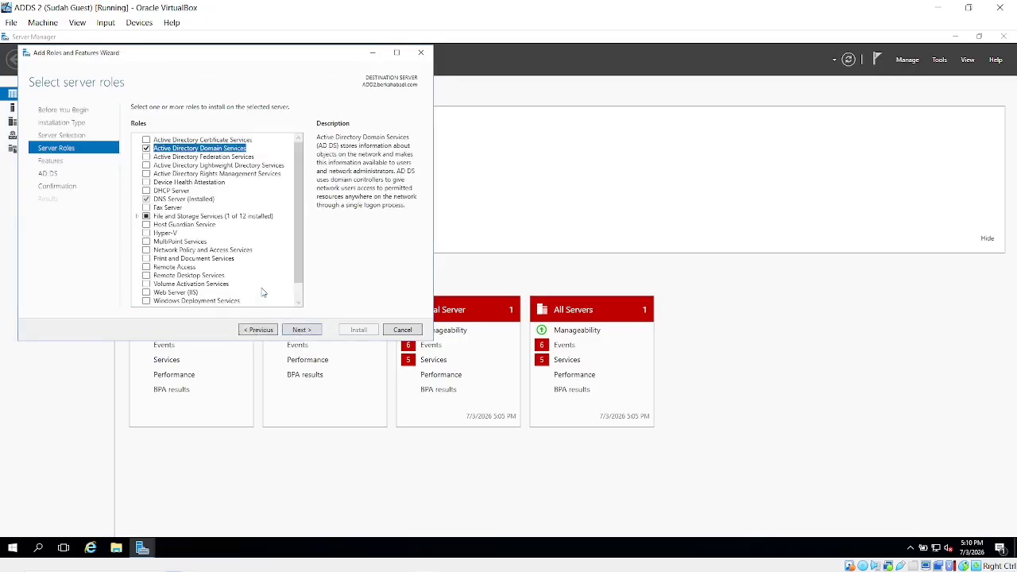
click(305, 331)
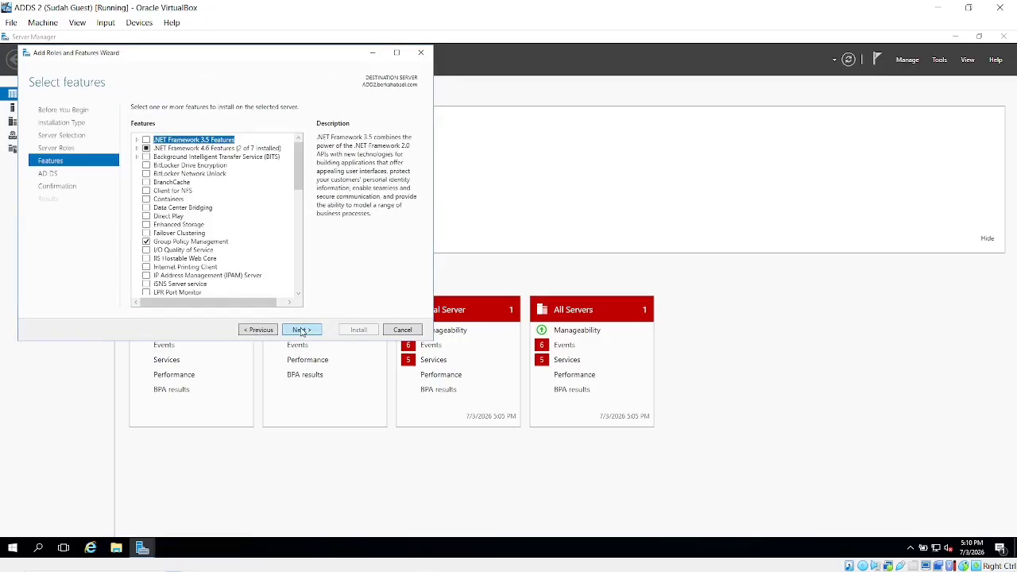
click(303, 330)
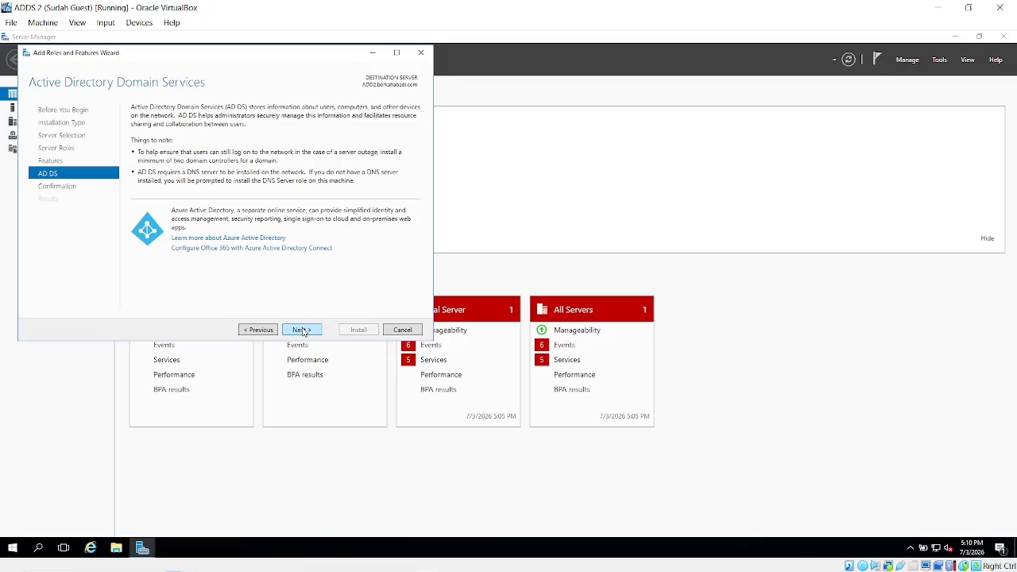
click(303, 331)
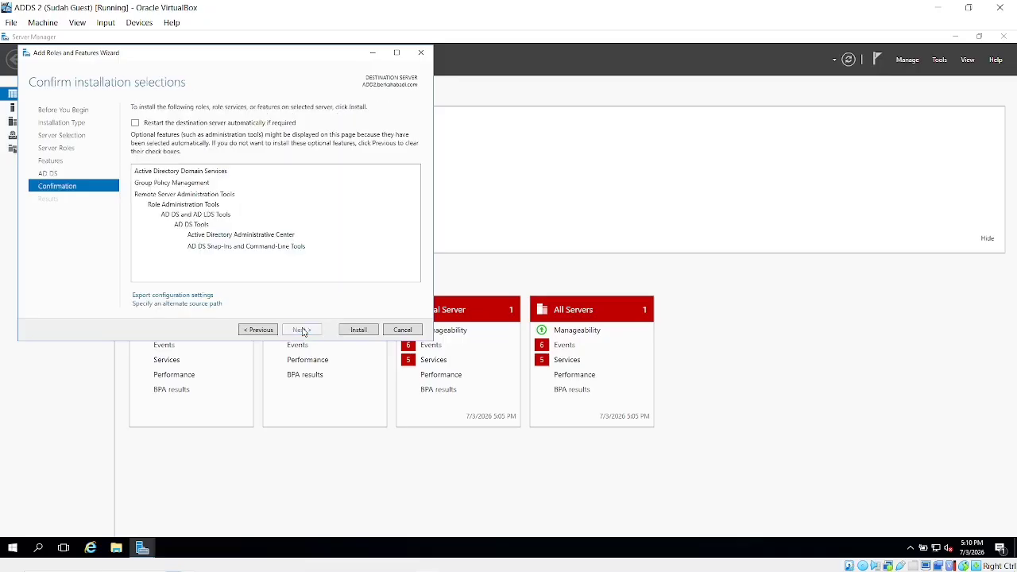
click(359, 330)
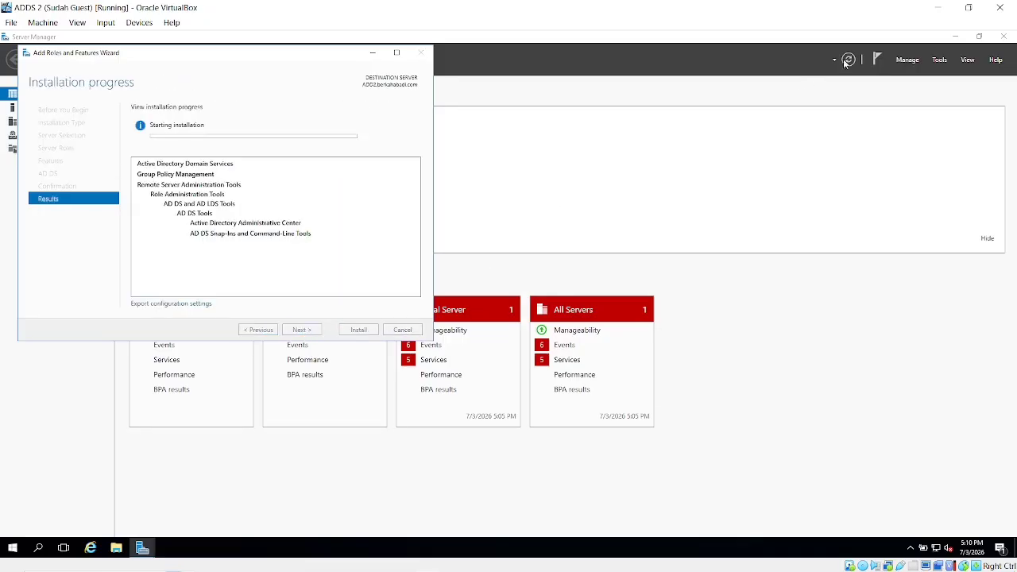
Return to the ADDS 2 VM, close the finished AD DS install wizard, and open Notifications.
click(938, 7)
key(alt+Tab)
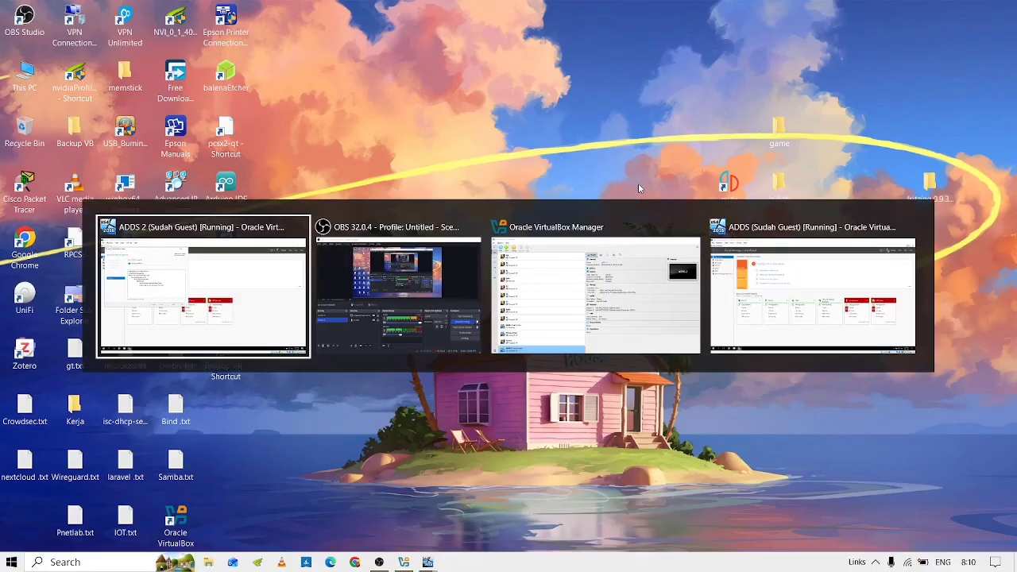
key(alt+Tab)
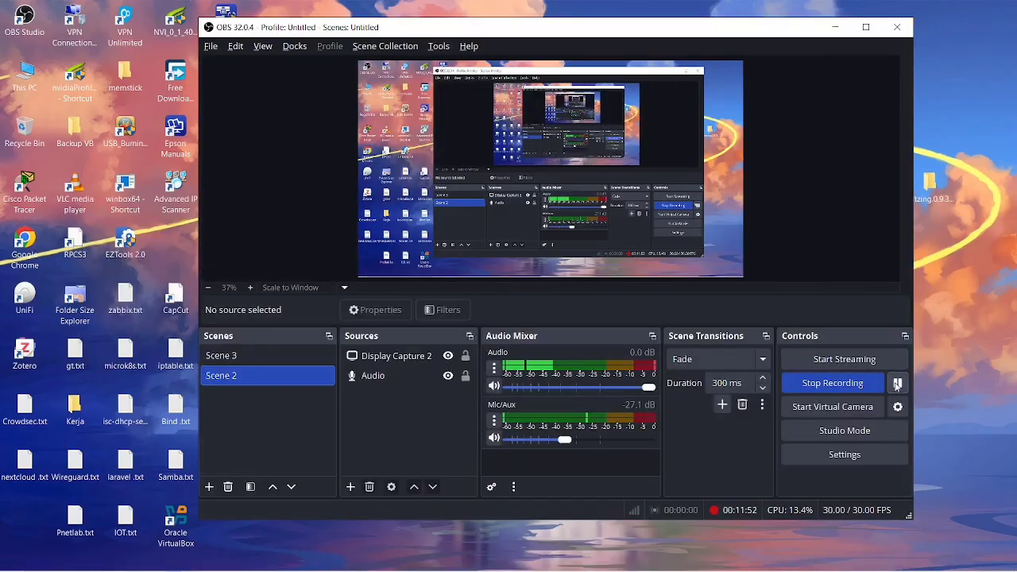
click(831, 27)
key(alt+Tab)
key(Tab)
key(Tab)
key(Tab)
key(Tab)
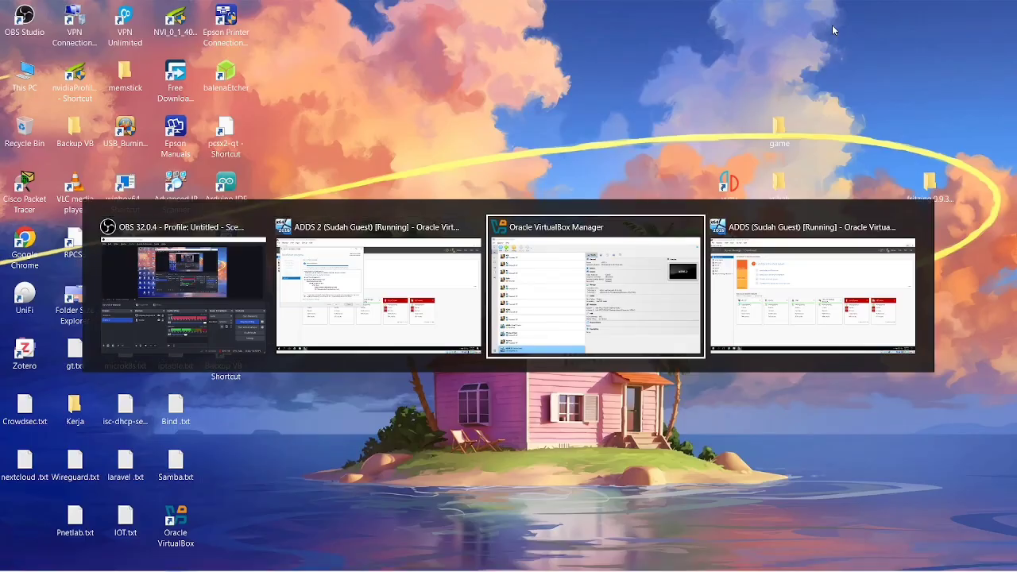
key(Tab)
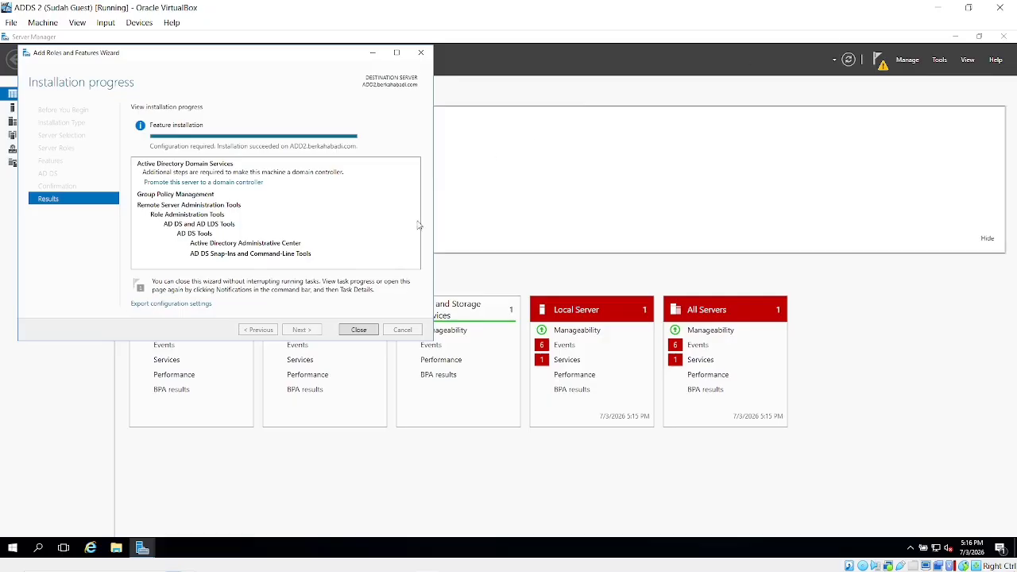
click(359, 330)
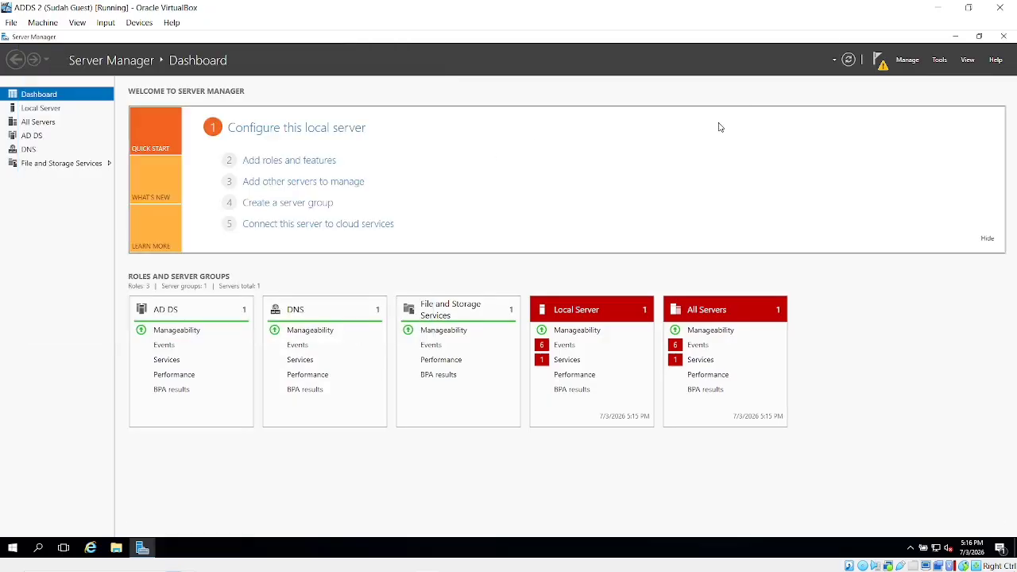
click(879, 61)
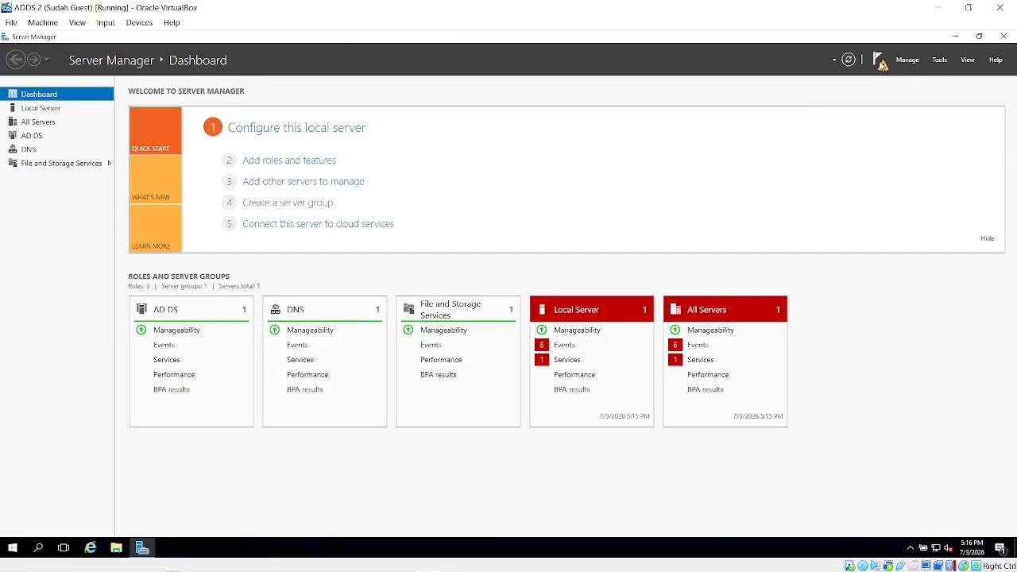
Start promoting this server to a domain controller.
click(792, 127)
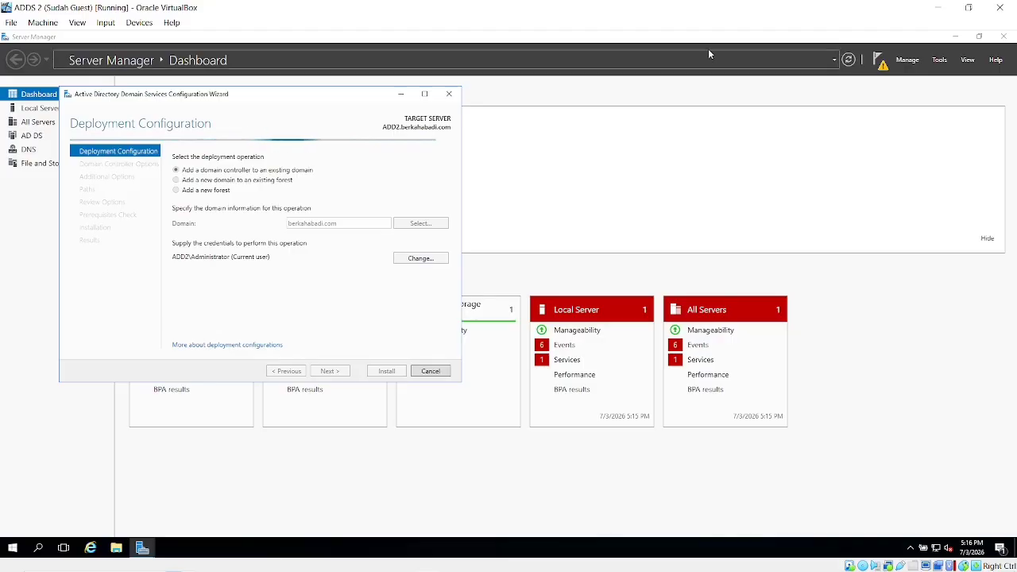
click(934, 6)
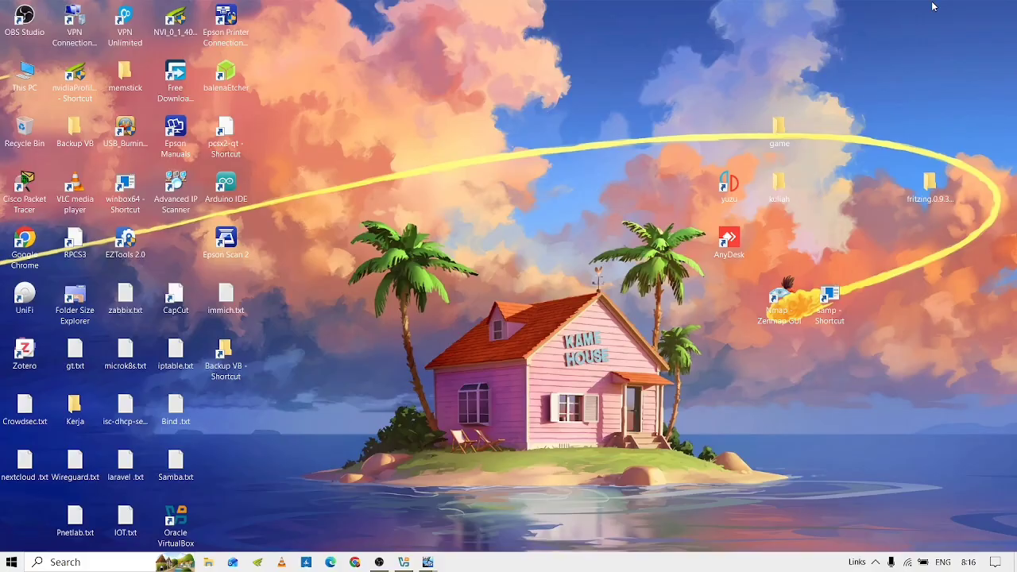
key(alt+Tab)
key(alt+Tab)
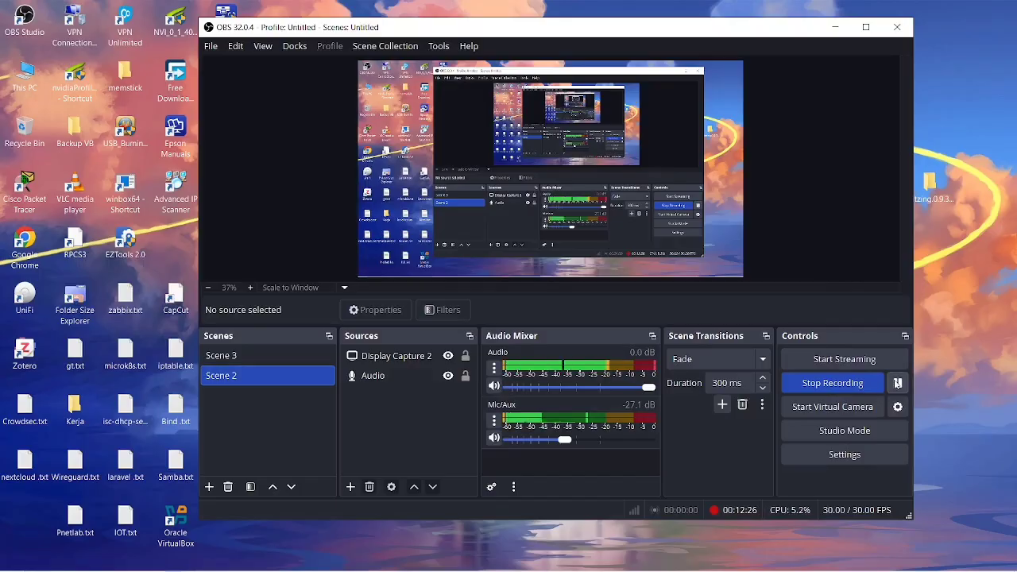
click(835, 27)
key(alt+Tab)
key(alt+Tab)
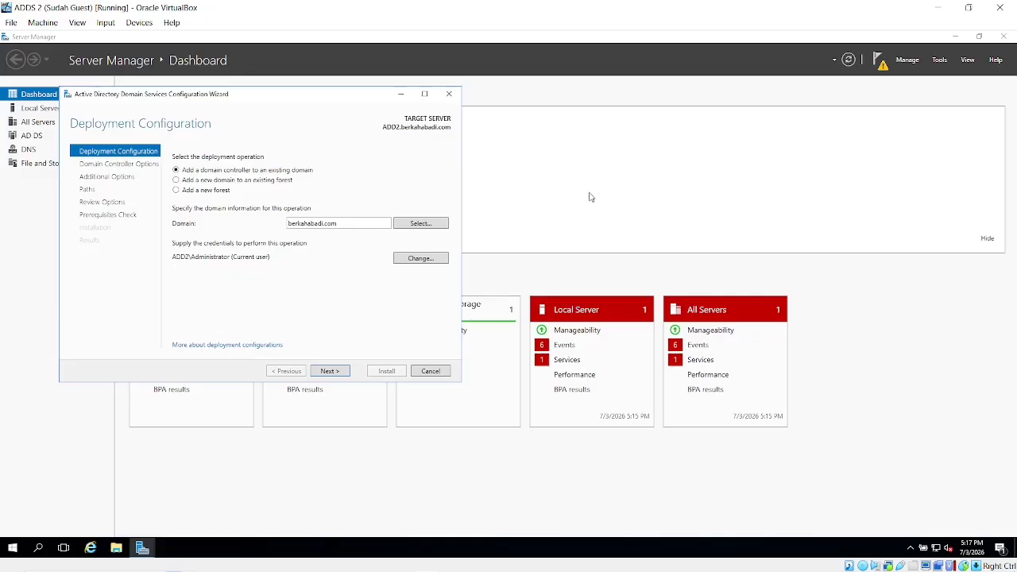
Add a new child domain 'banjarbaru' to the existing forest, with parent domain berkahabadi.com.
click(203, 181)
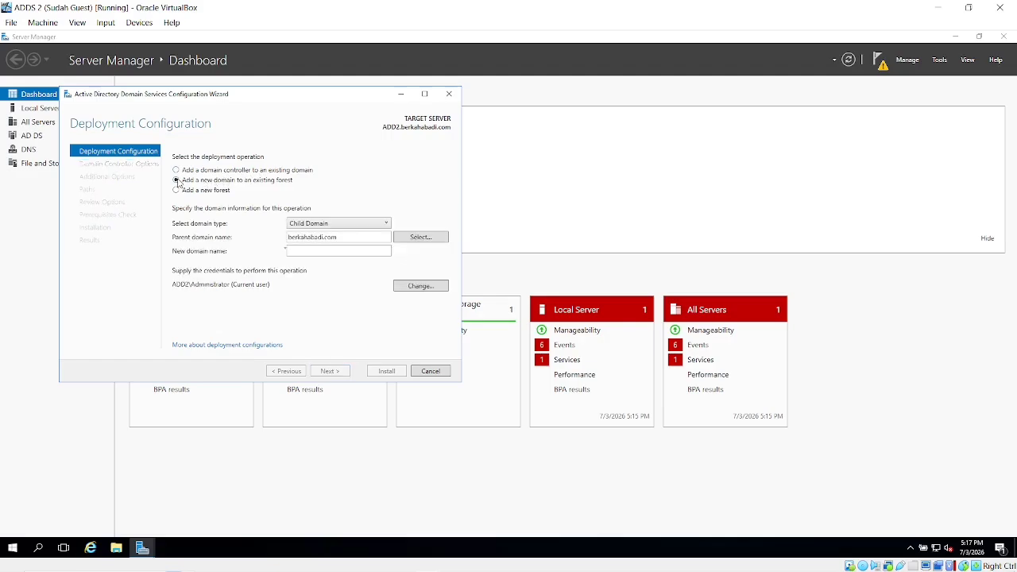
click(335, 227)
click(339, 190)
click(421, 237)
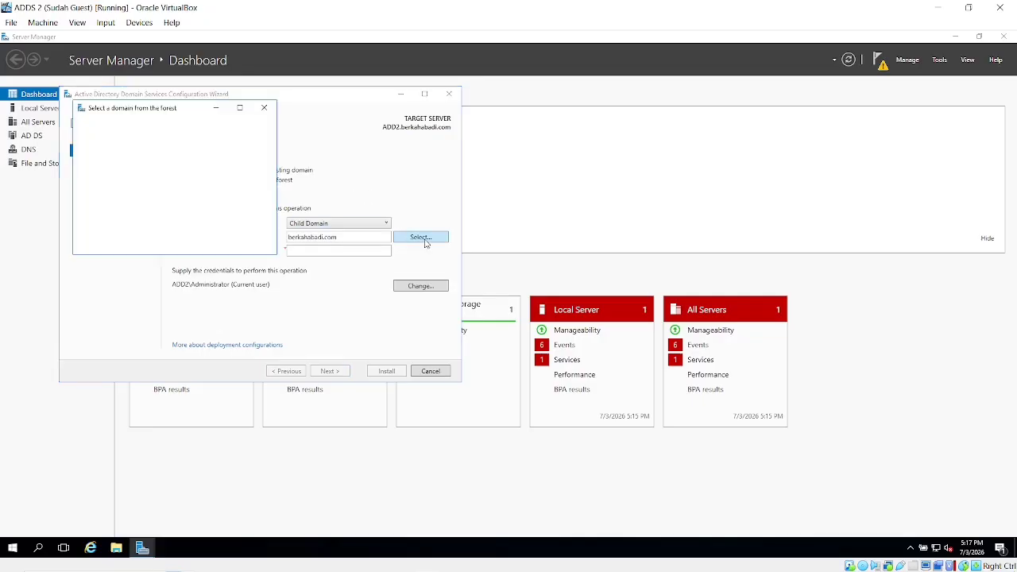
click(135, 151)
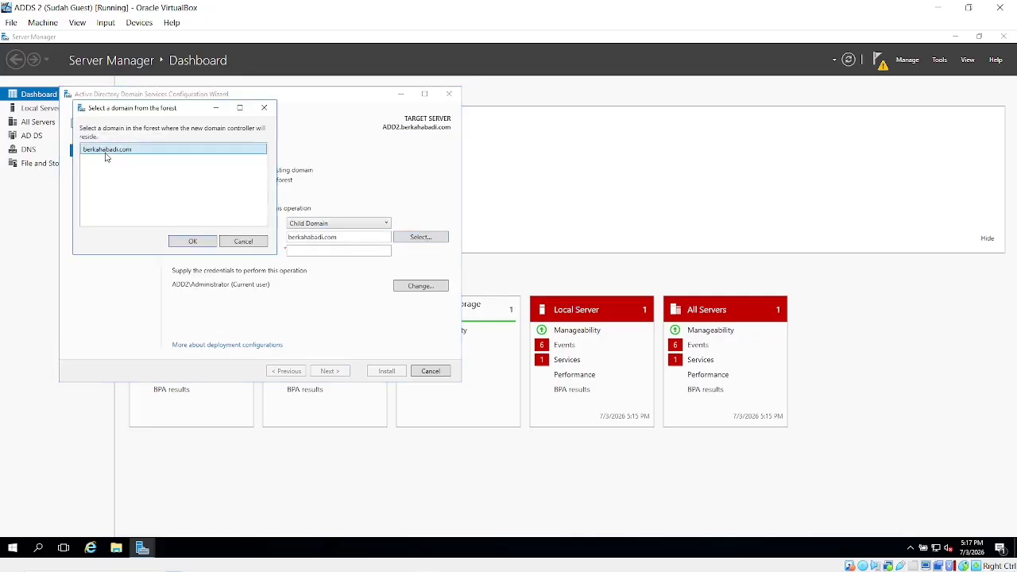
click(191, 248)
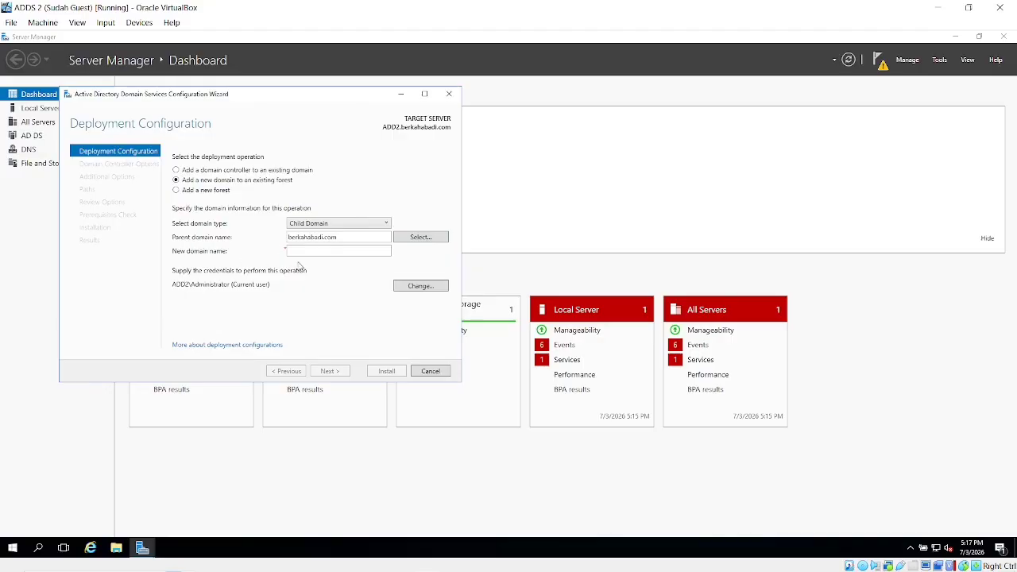
click(324, 252)
text(banjarbaru)
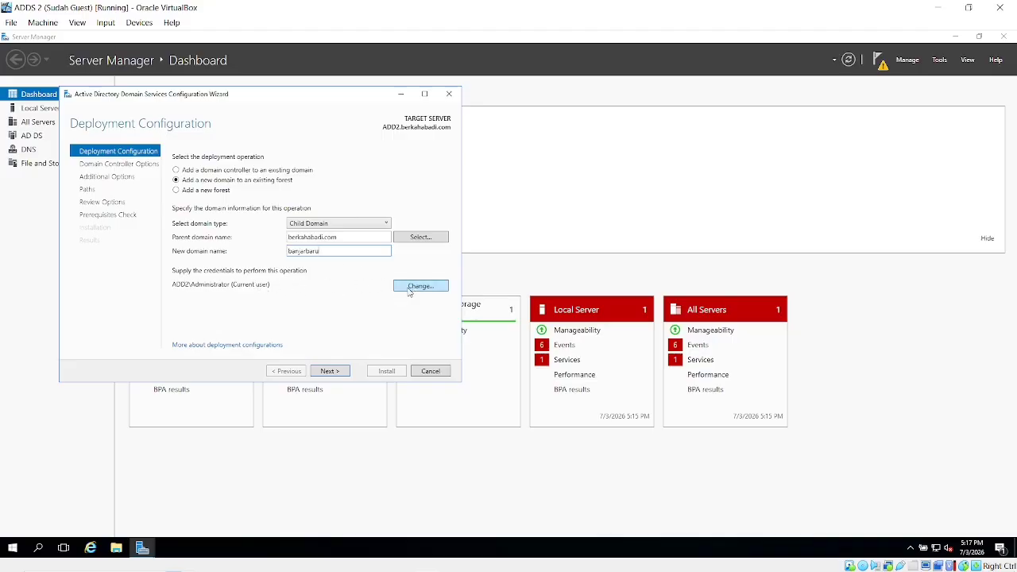
Supply the domain administrator credentials for the deployment and continue to validation.
click(332, 371)
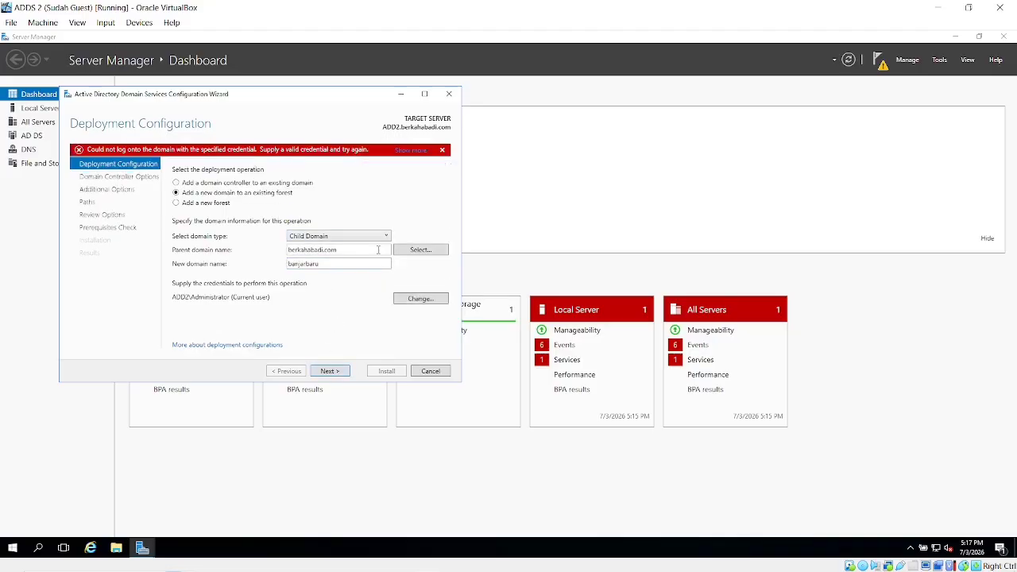
click(420, 305)
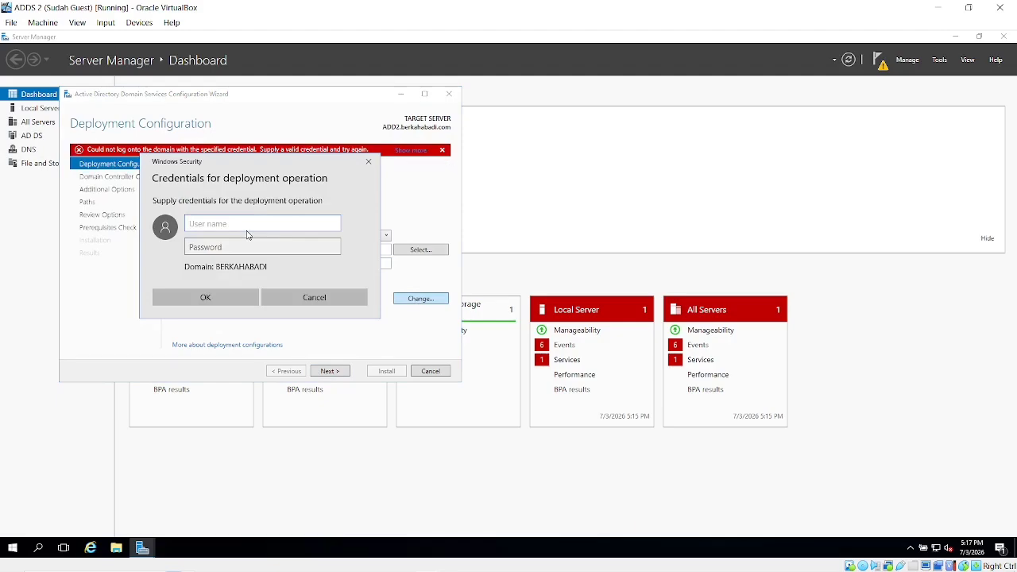
text(administrator)
click(250, 251)
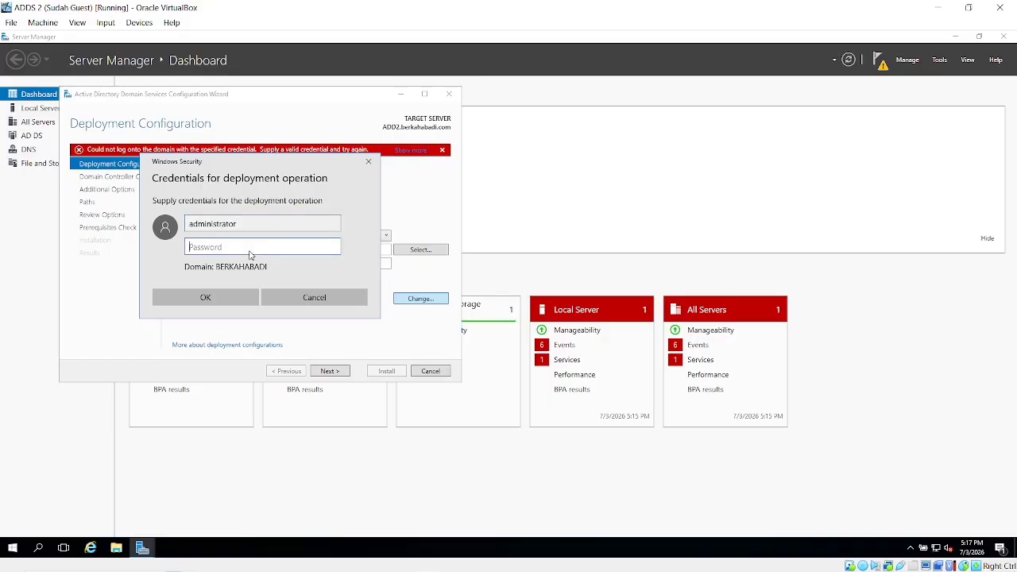
text(••)
click(212, 305)
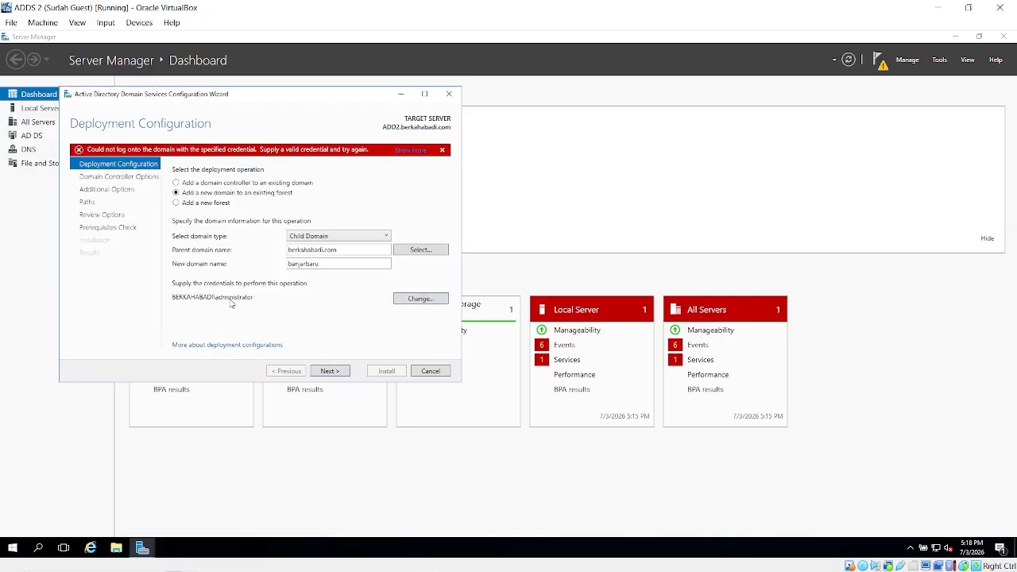
click(329, 371)
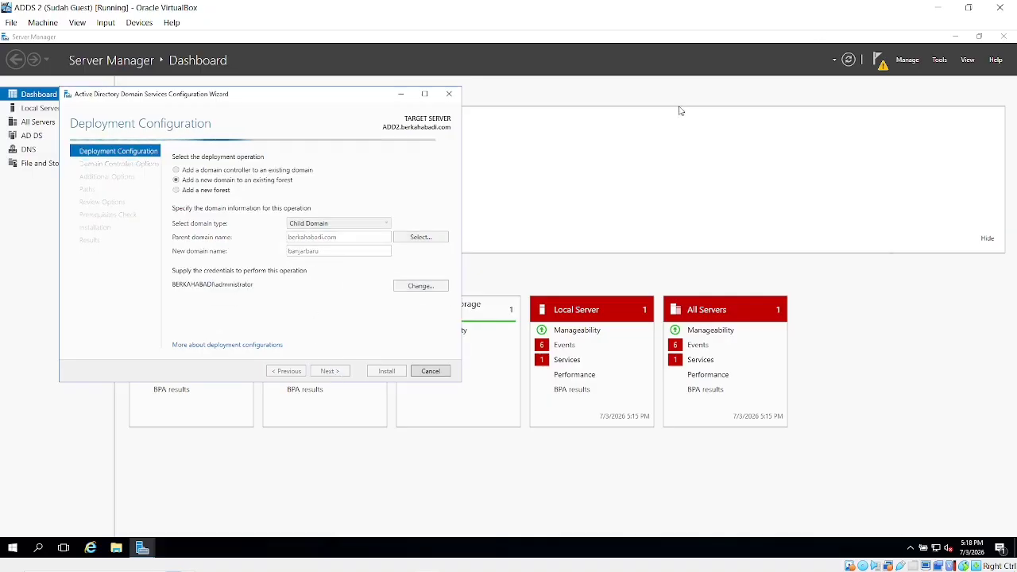
Enter and confirm the DSRM password.
click(939, 8)
key(alt+Tab)
key(alt+Tab)
key(alt+Tab)
key(alt+Tab)
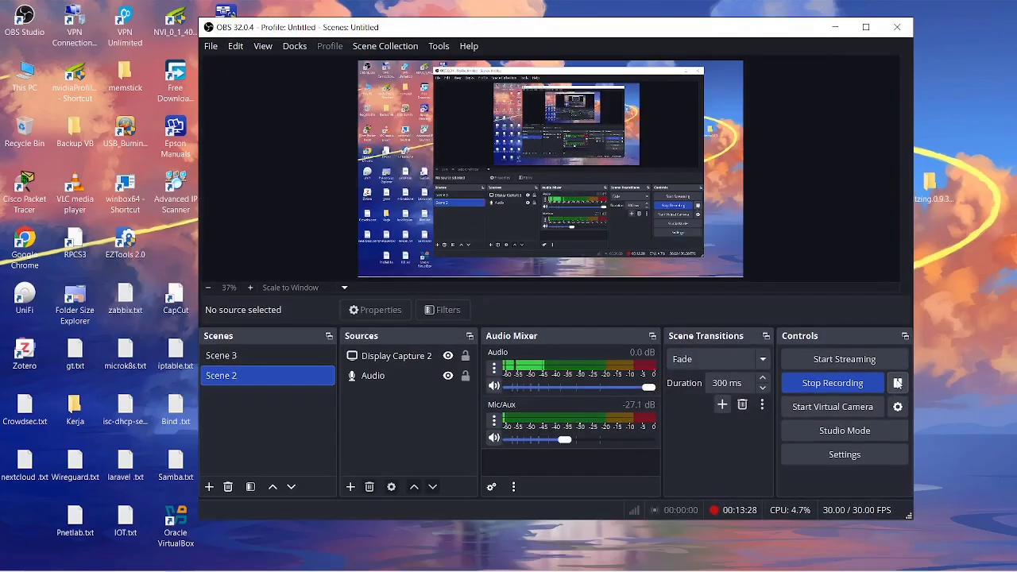
click(836, 26)
key(alt+Tab)
key(alt+Tab)
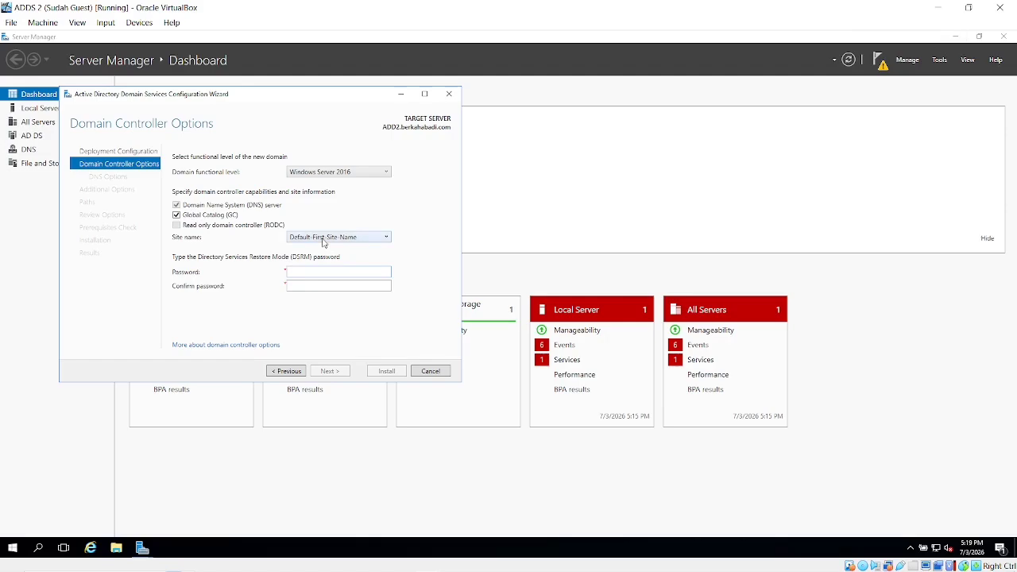
click(320, 274)
text(**********)
click(335, 287)
text(**********)
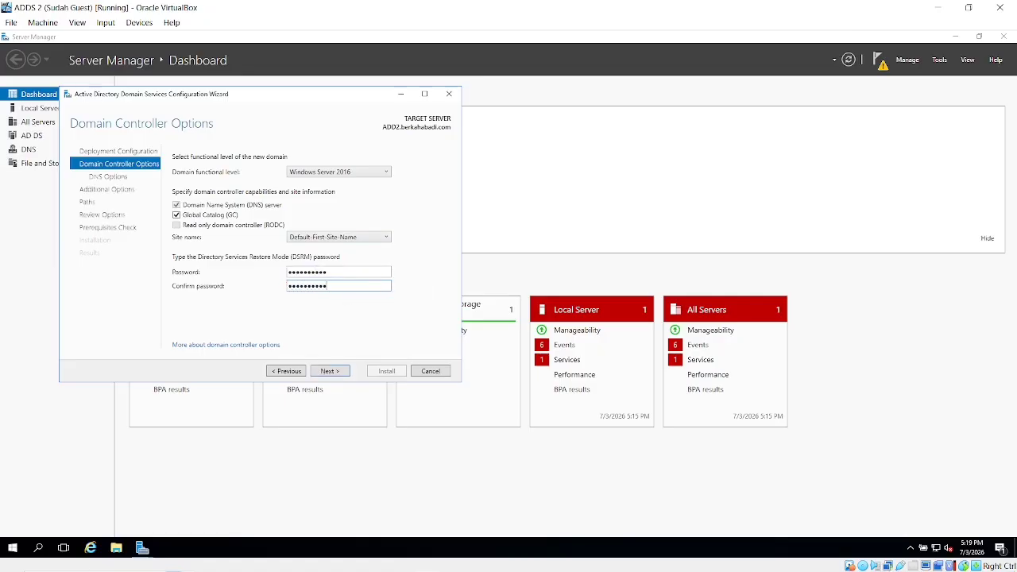
Accept the DNS delegation, NetBIOS name BANJARBARU, and default database, log and SYSVOL folders.
click(329, 371)
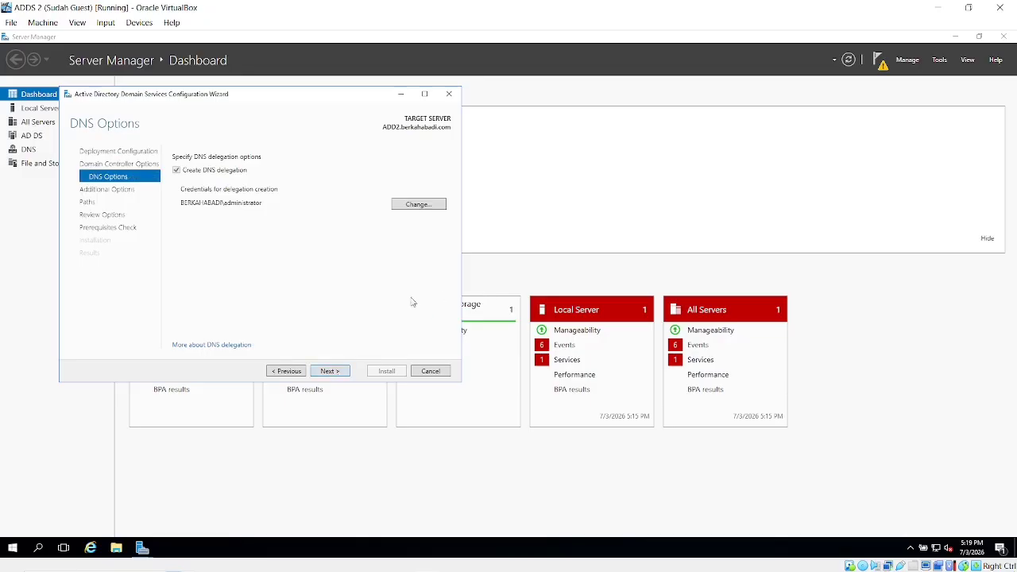
click(330, 371)
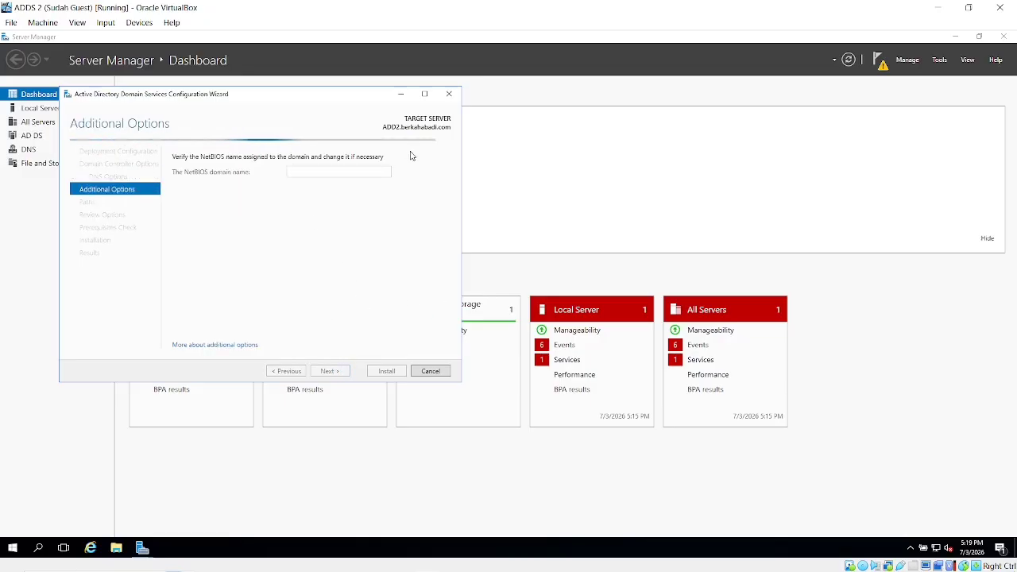
click(928, 7)
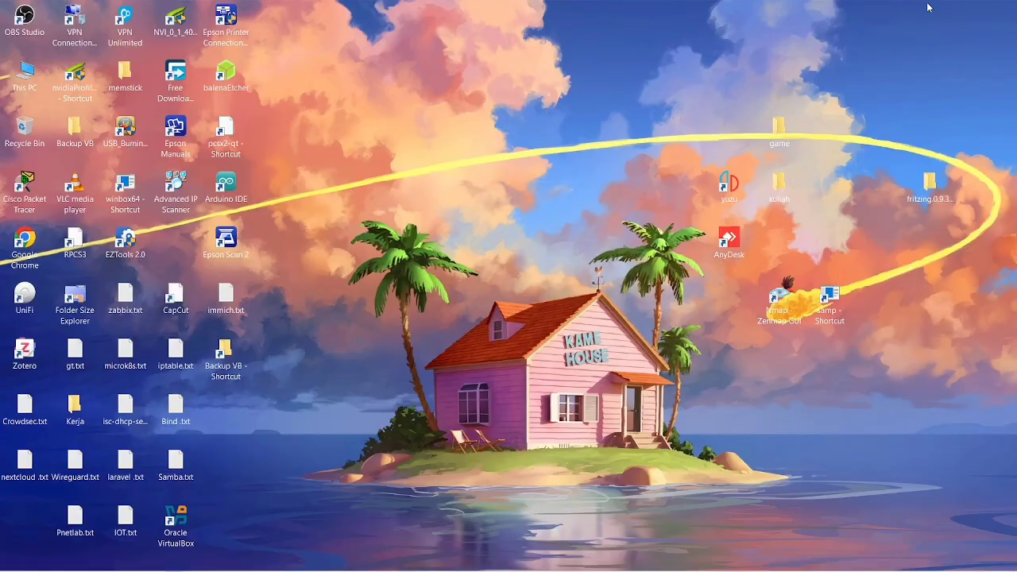
key(alt+Tab)
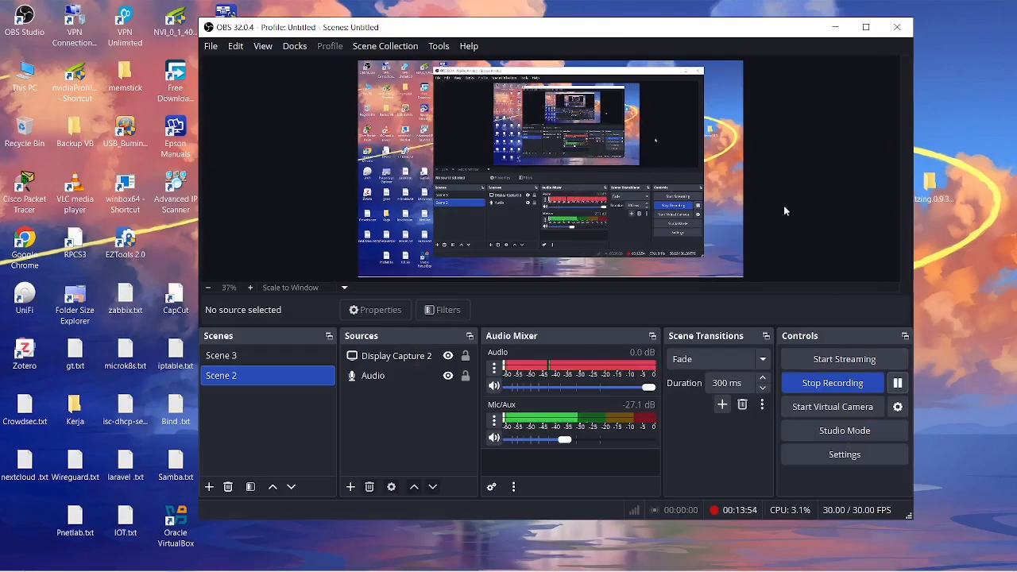
key(alt+Tab)
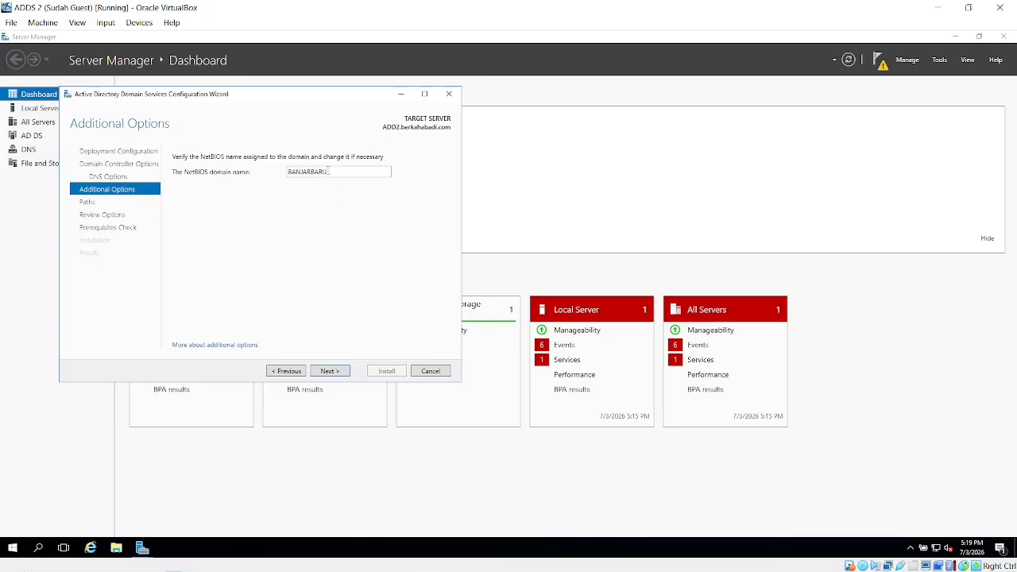
click(334, 375)
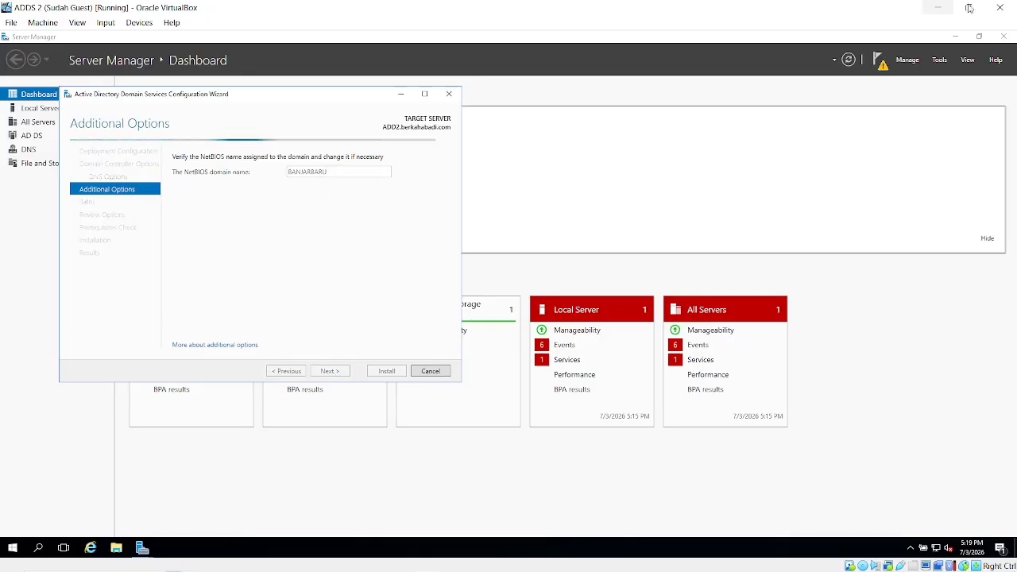
click(938, 7)
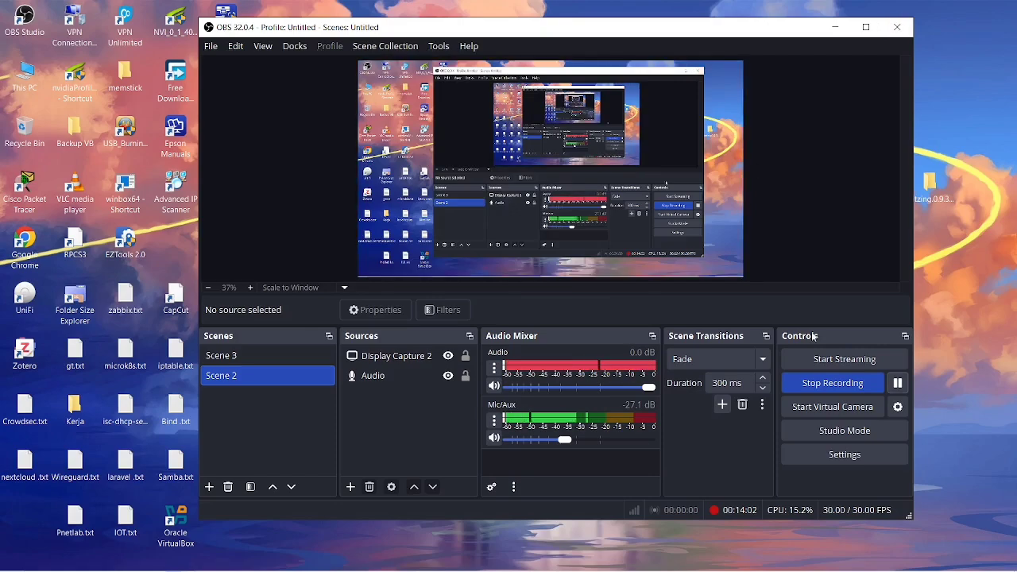
click(896, 384)
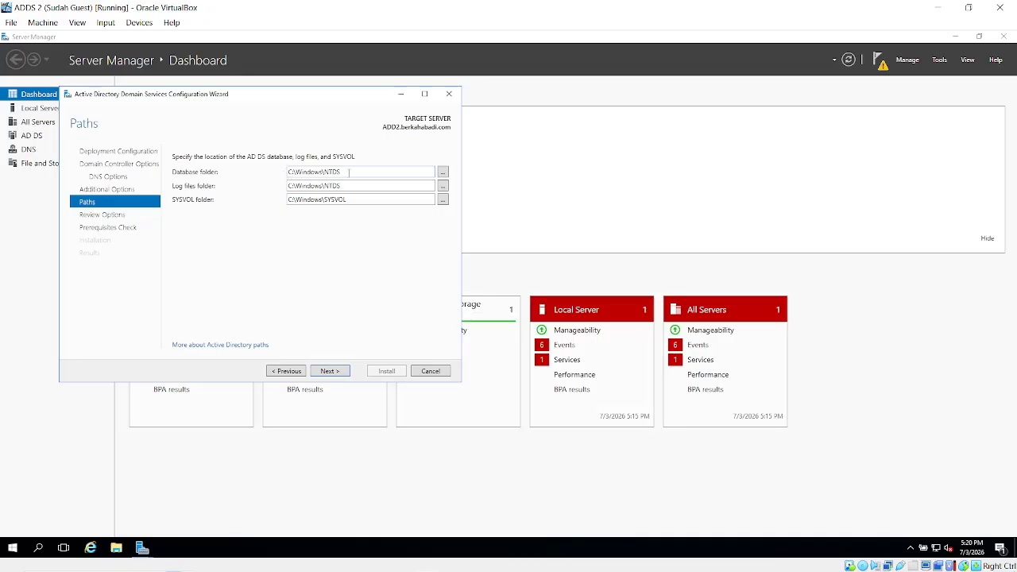
click(333, 373)
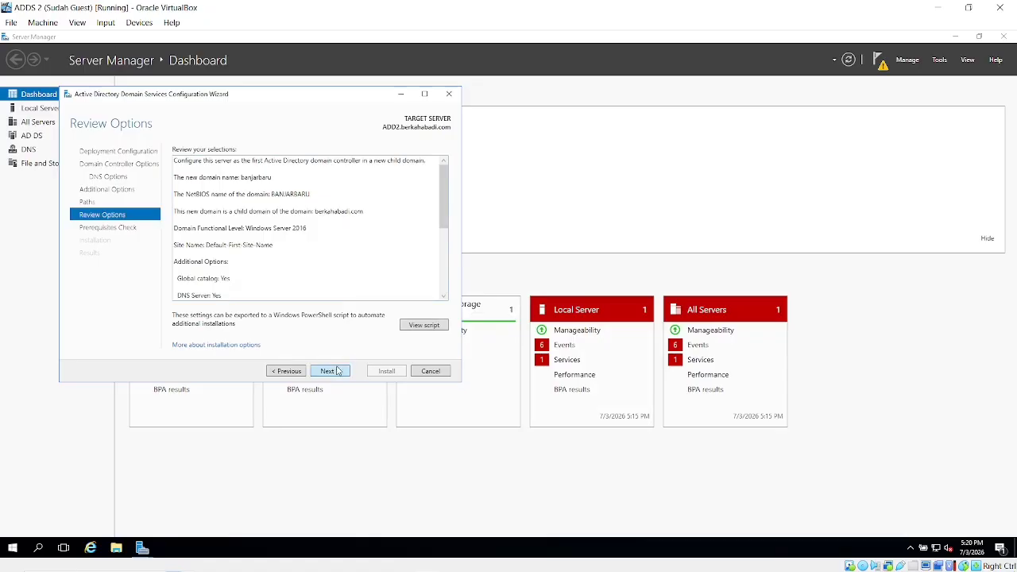
Pass the prerequisites check, start the domain controller installation, and minimize the windows.
click(338, 372)
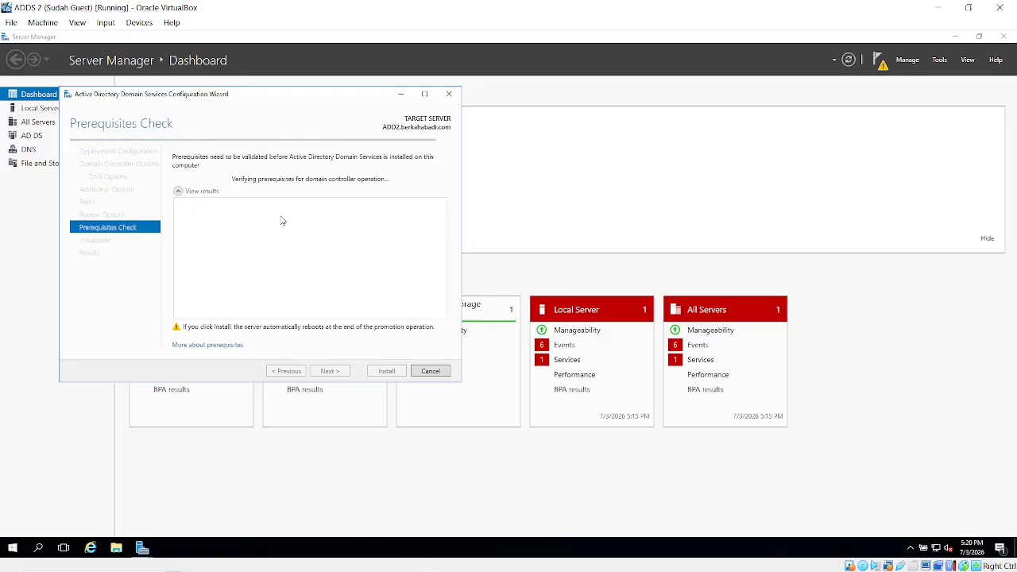
click(943, 5)
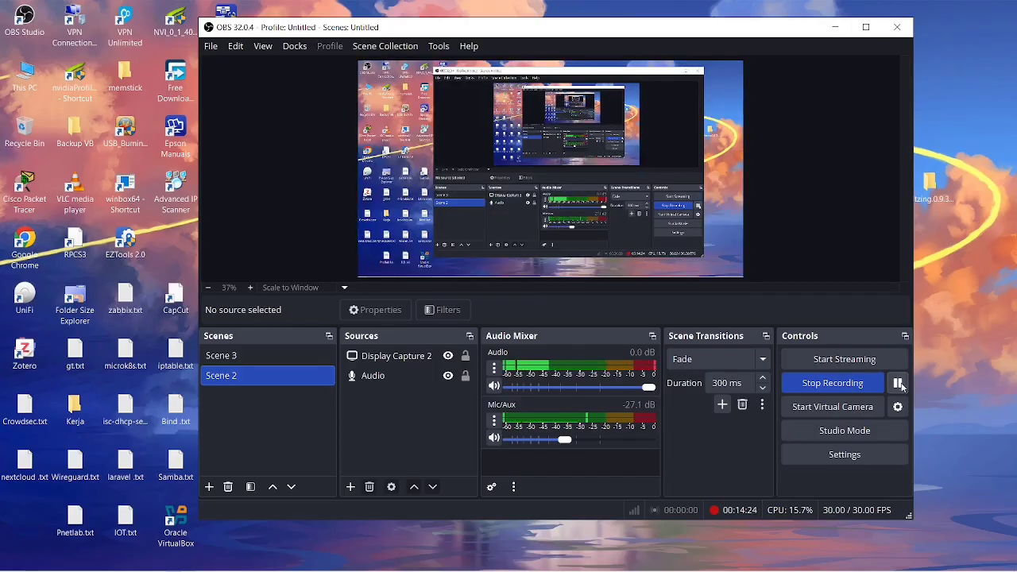
click(833, 27)
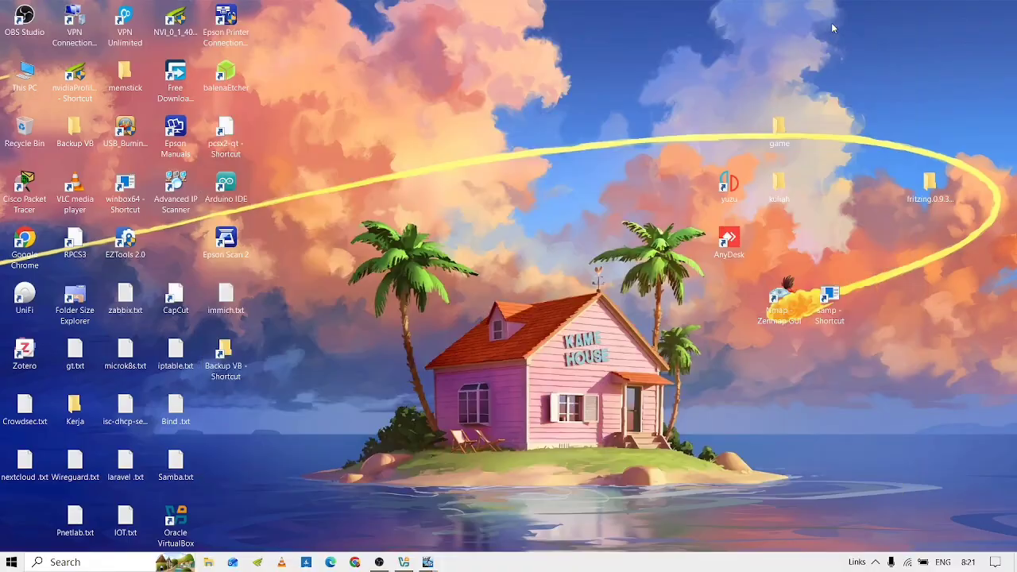
key(alt+Tab)
key(alt+Tab)
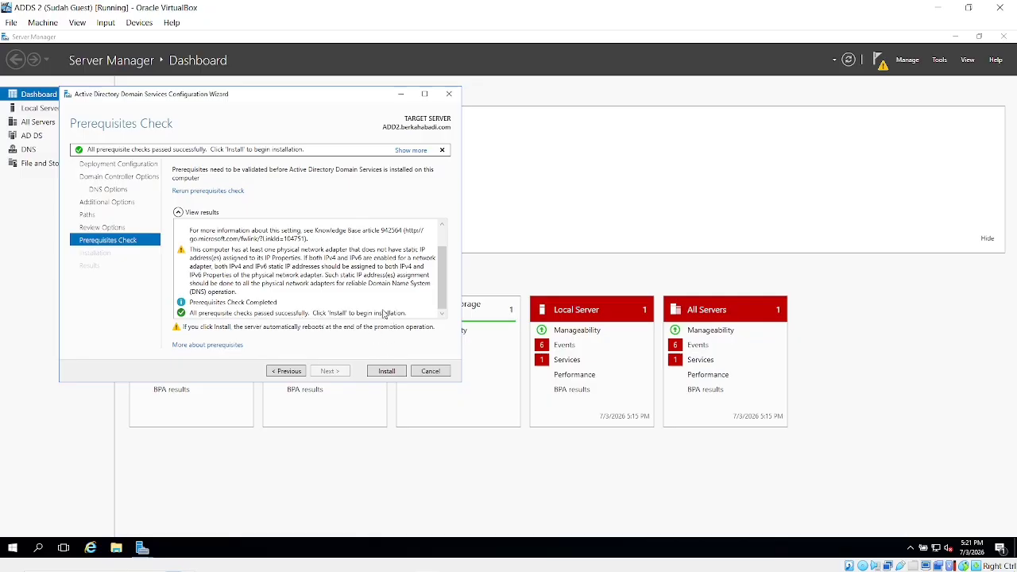
click(386, 371)
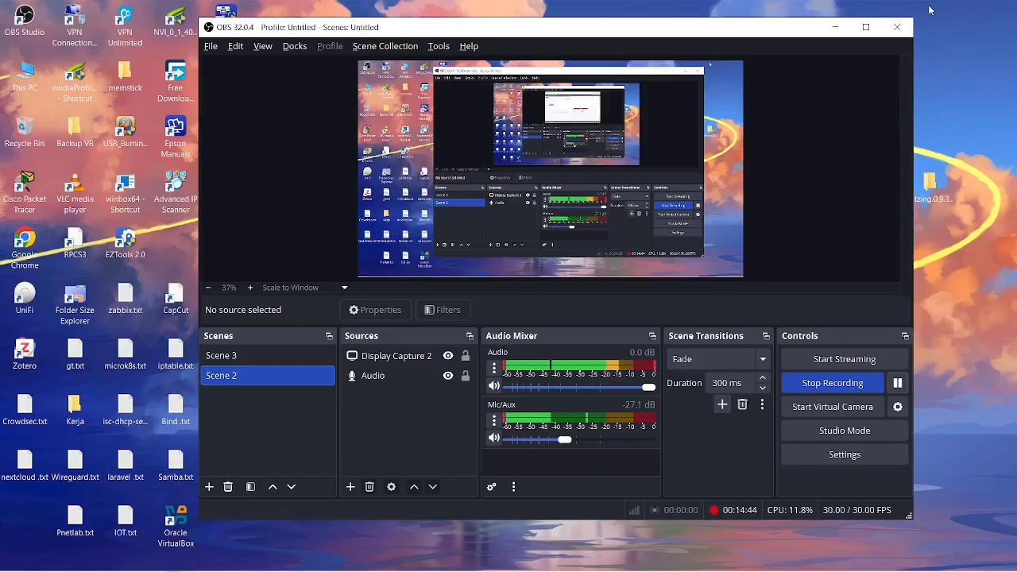
click(938, 7)
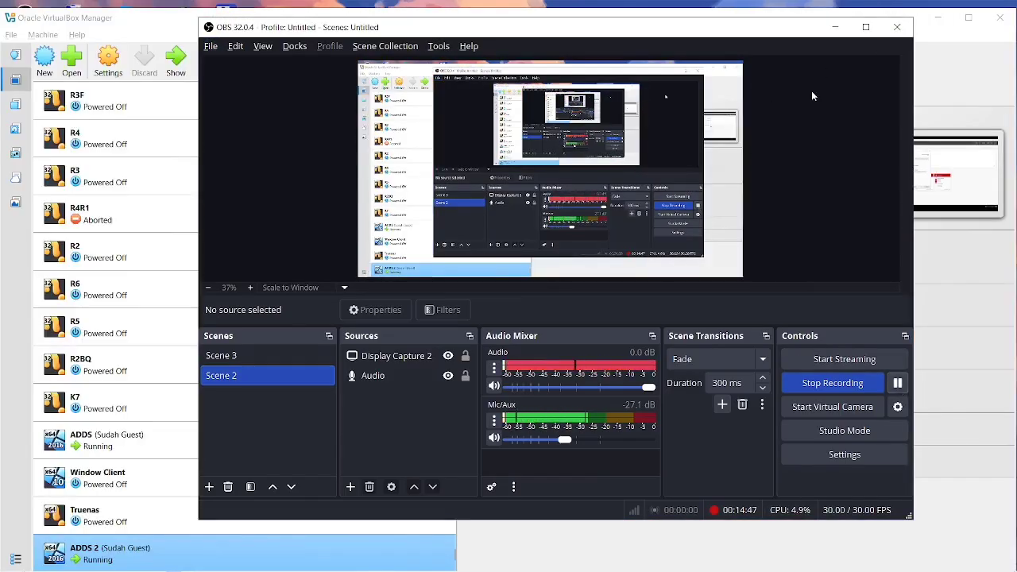
click(834, 27)
Run nslookup berkahabadi.com in Command Prompt (resolves to 103.247.10.177), then close it.
key(alt+Tab)
key(alt+Tab)
key(alt+Tab)
key(alt+Tab)
key(alt+Tab)
key(alt+Tab)
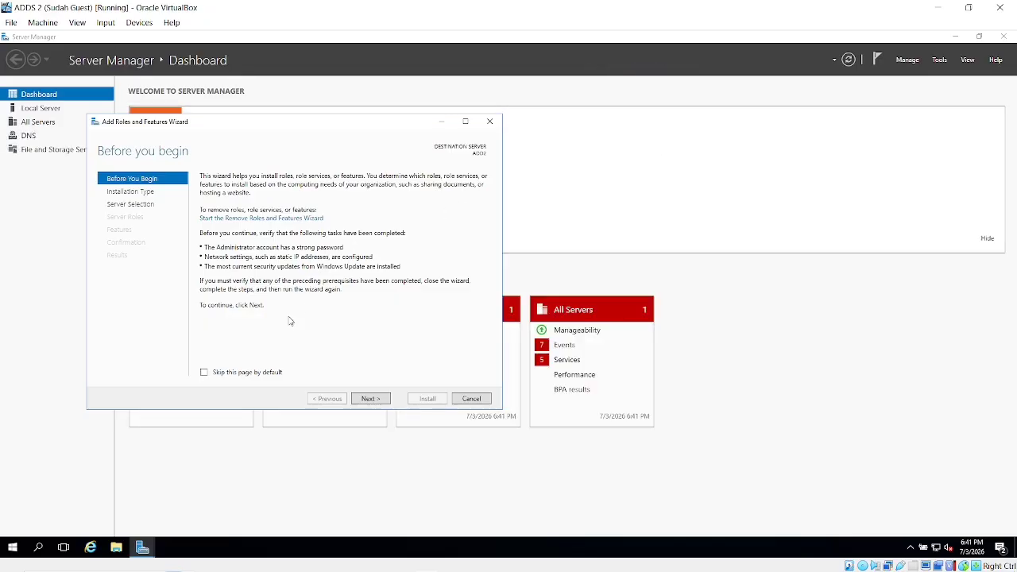
click(39, 547)
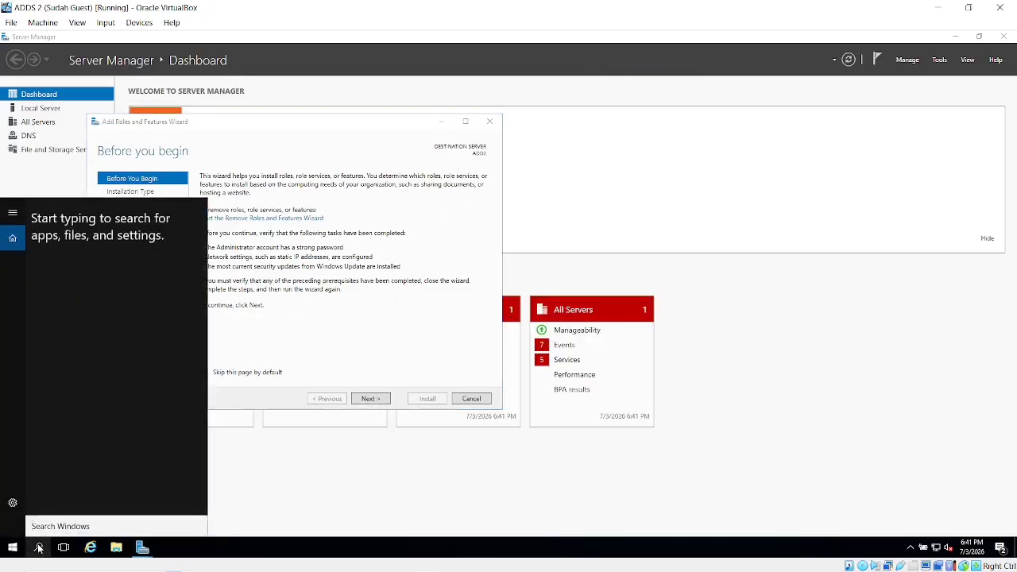
text(cmd)
key(Return)
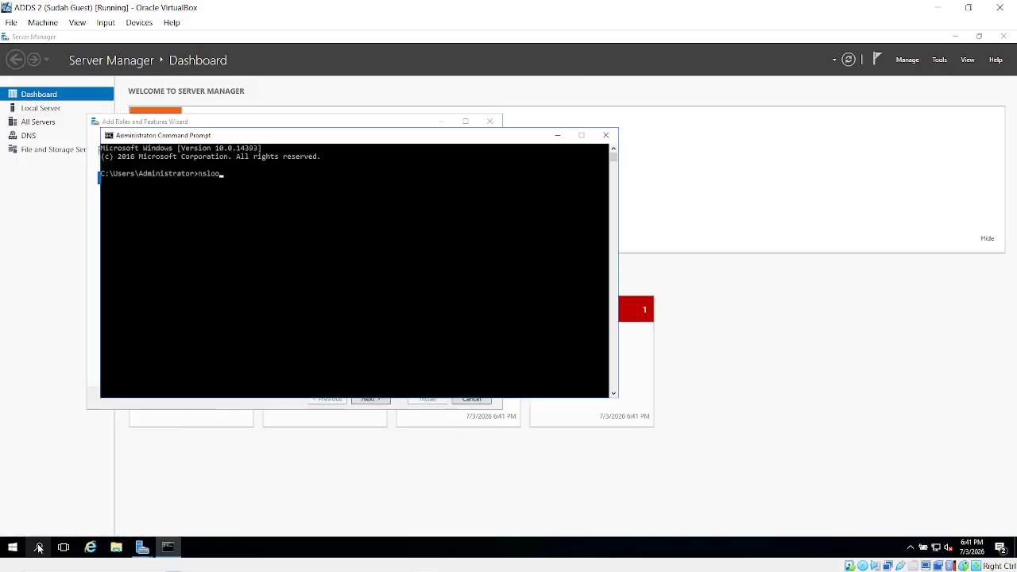
text(nslookup berkahabadi.com)
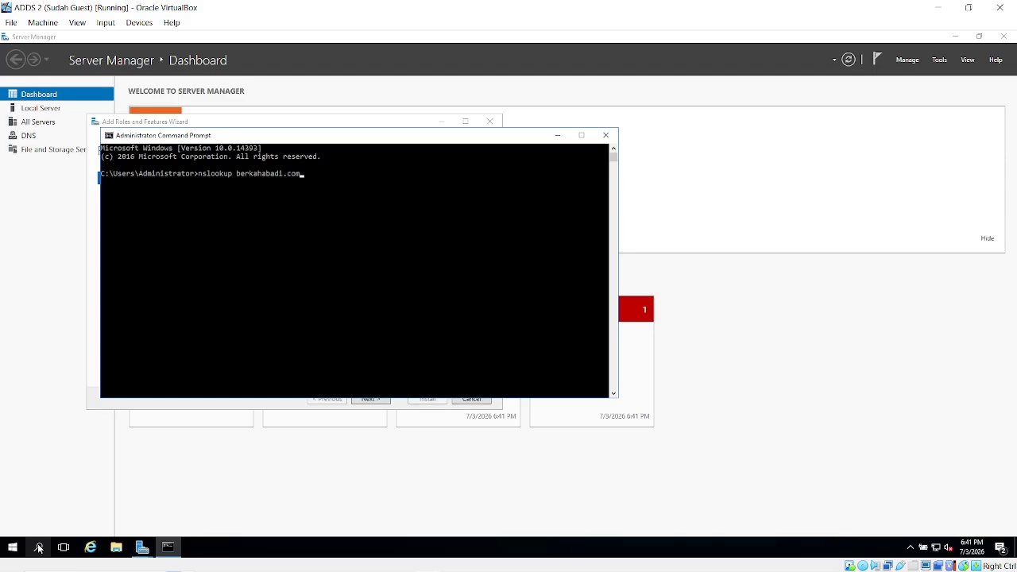
key(Return)
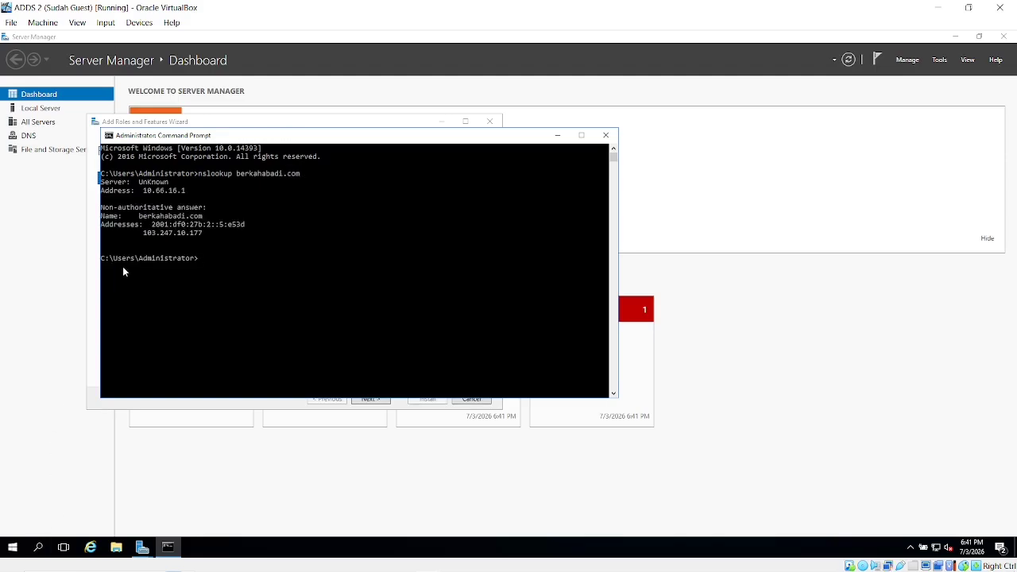
drag(213, 263, 142, 238)
click(141, 236)
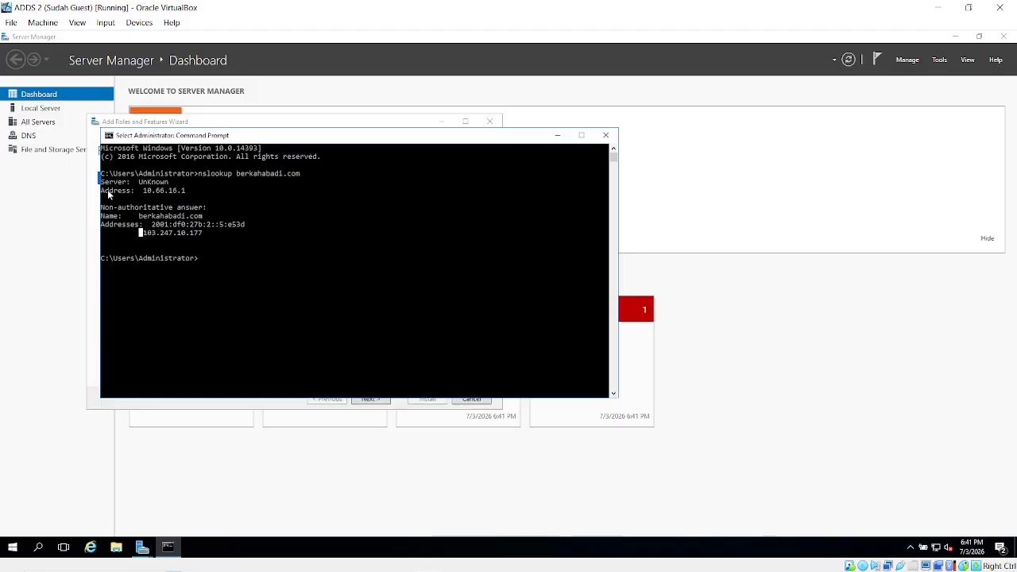
drag(109, 193, 210, 271)
click(211, 271)
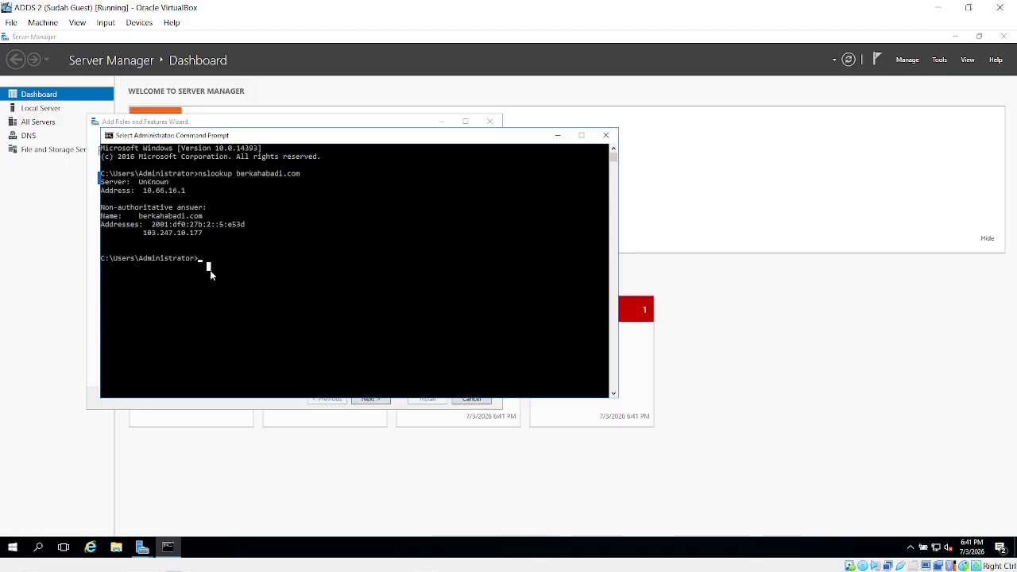
click(606, 135)
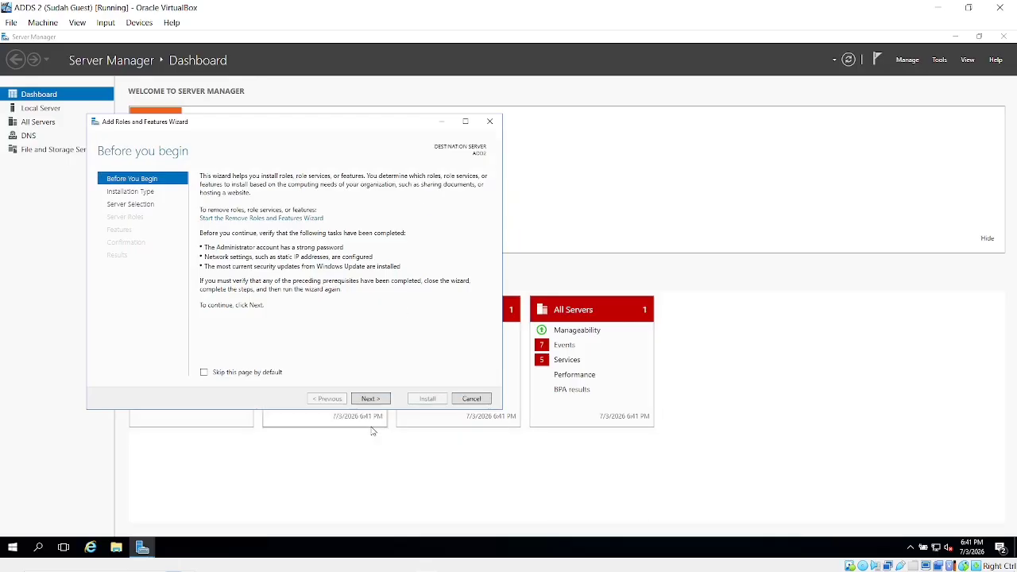
Cancel Add Roles, then check the server roles in Remove Roles and Features without removing anything.
click(472, 399)
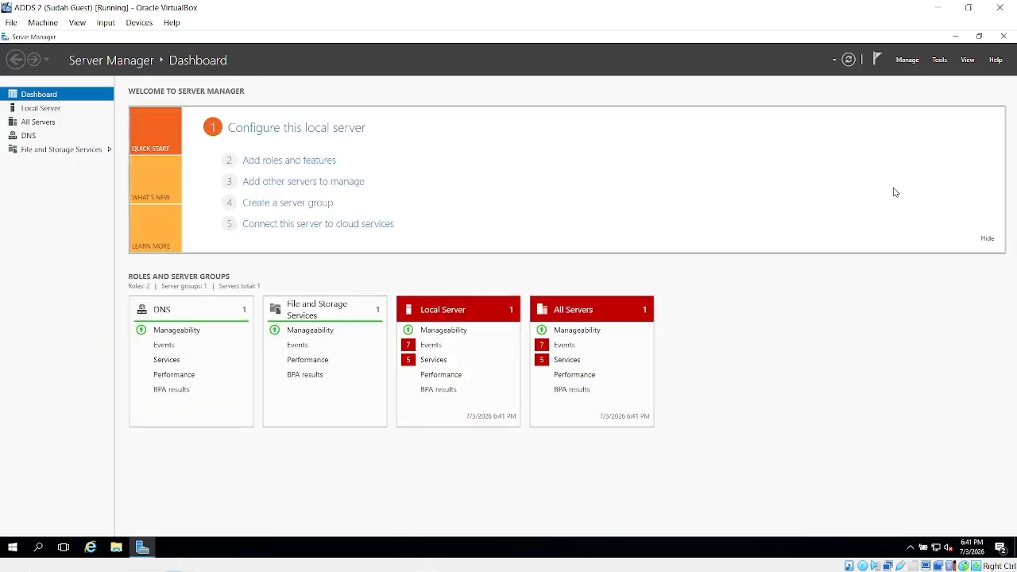
click(908, 63)
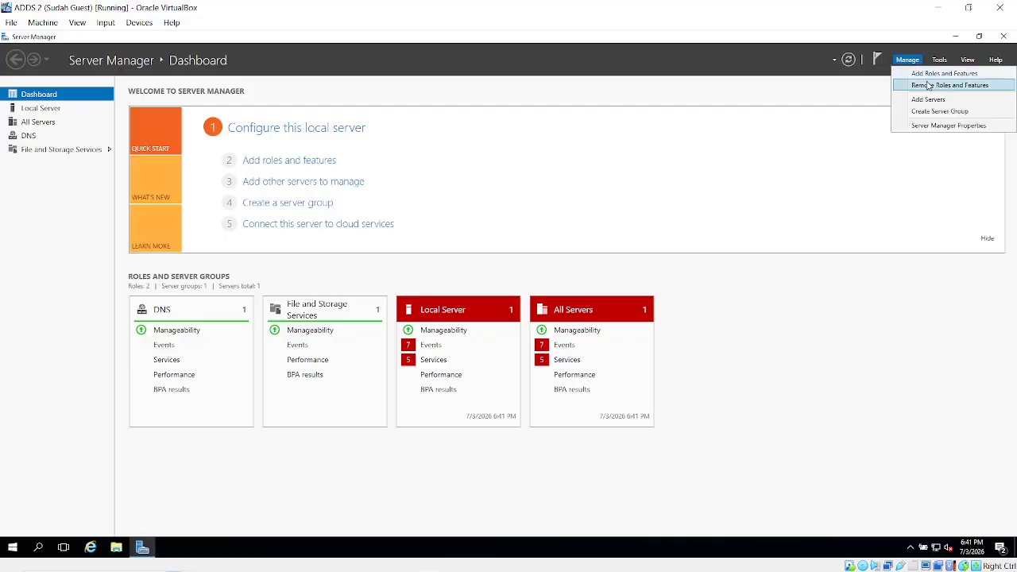
click(928, 86)
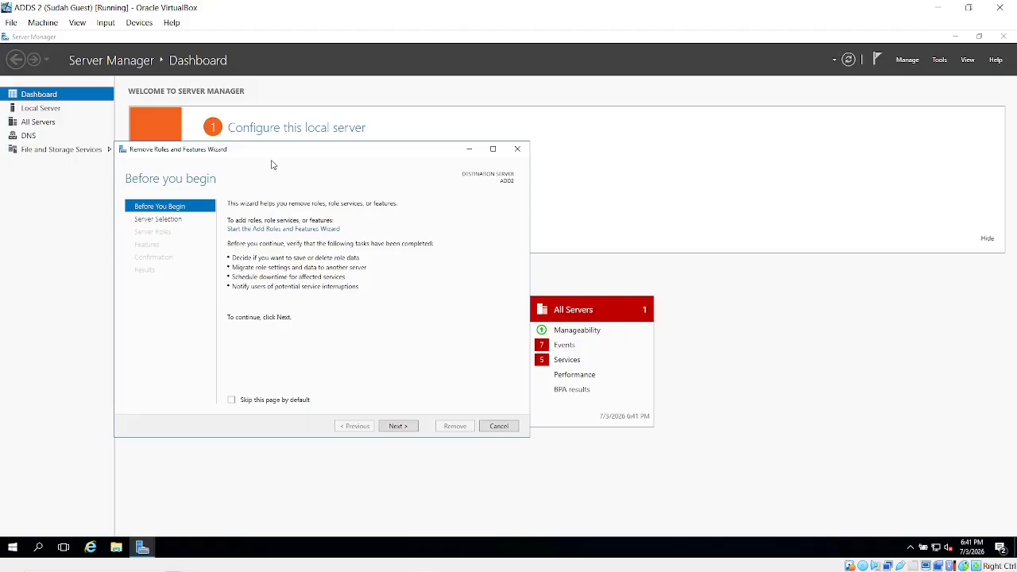
click(162, 222)
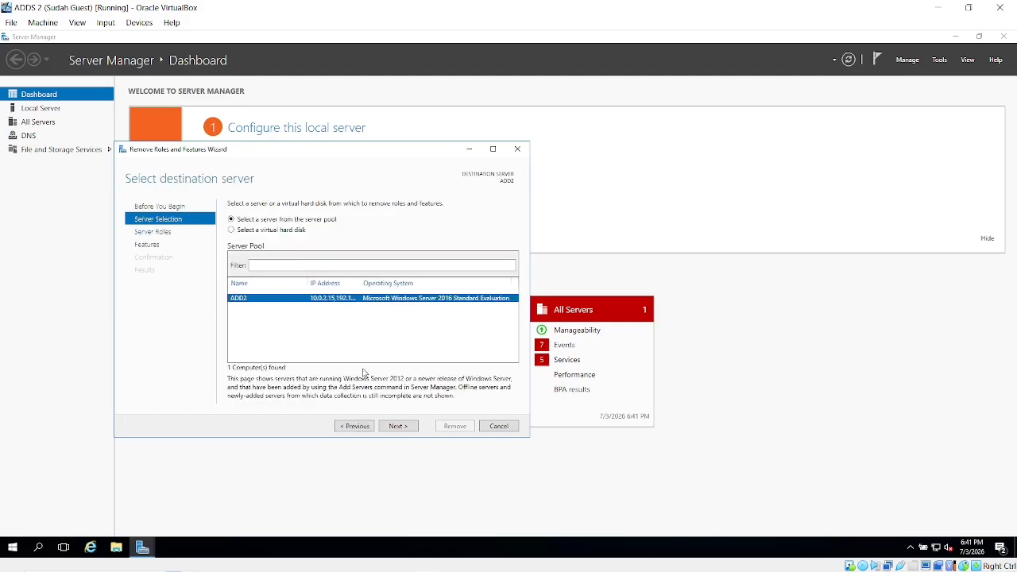
click(397, 426)
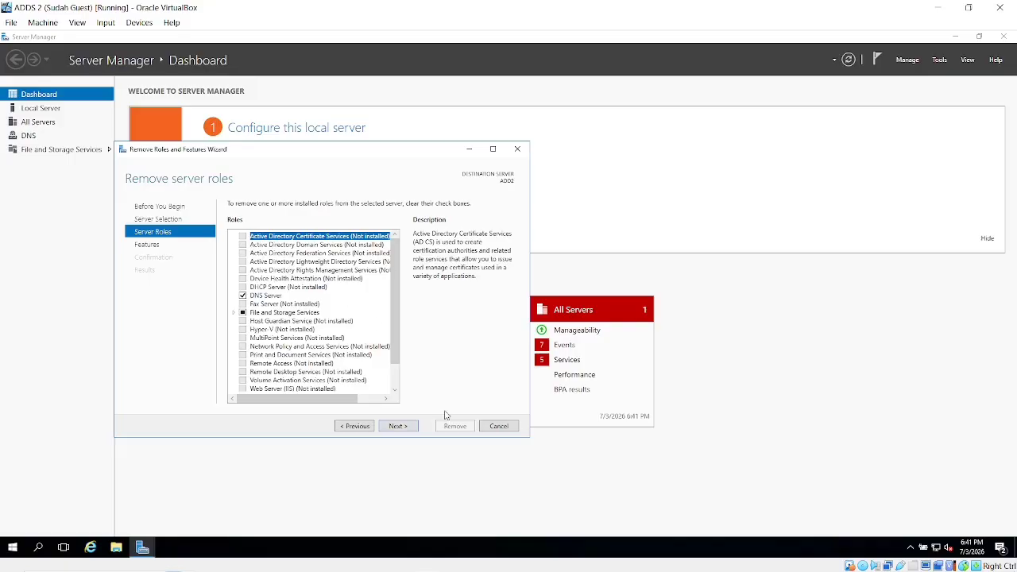
click(499, 426)
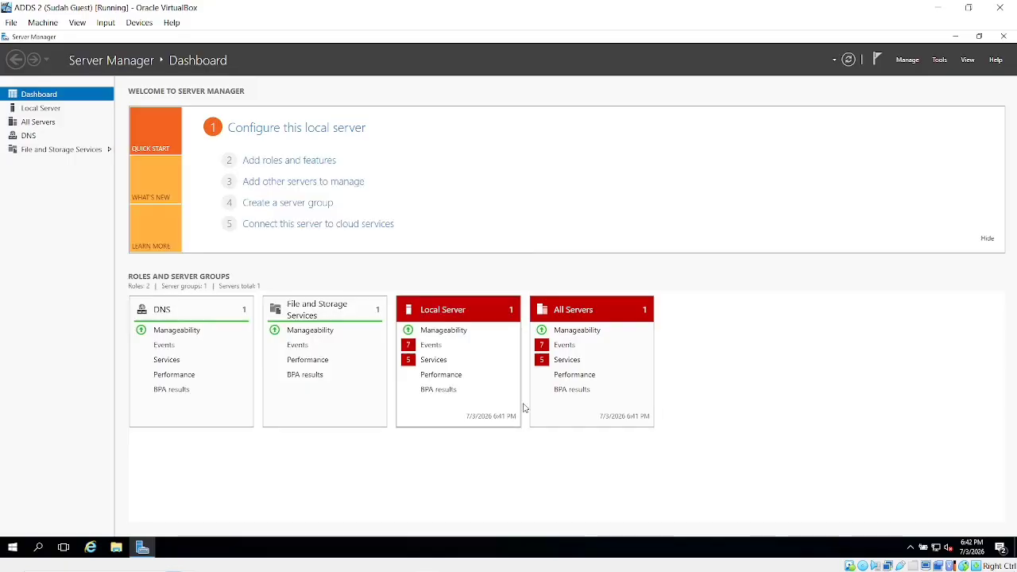
Select the Active Directory Domain Services role with its management tools in Add Roles and Features.
click(911, 62)
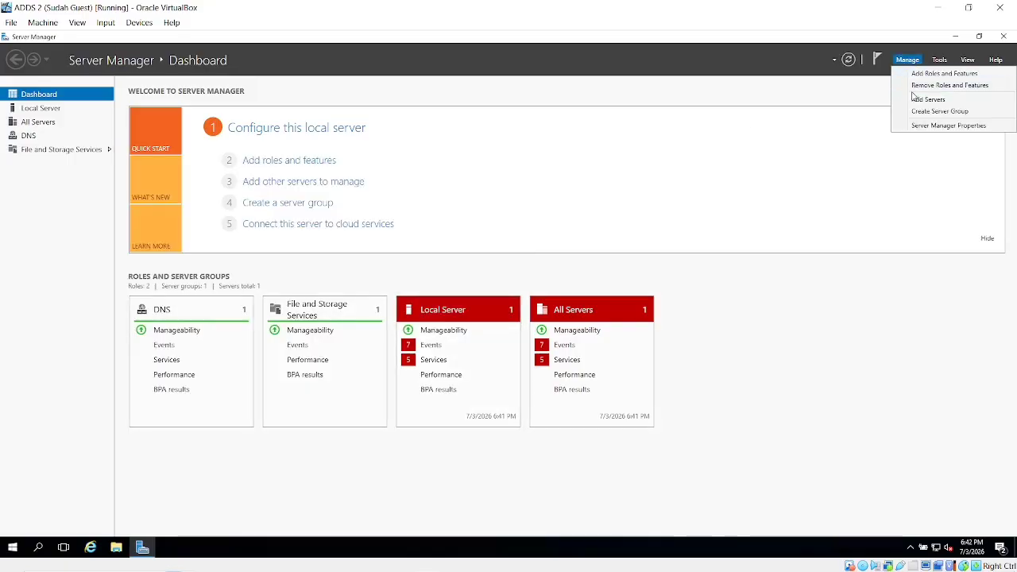
click(911, 72)
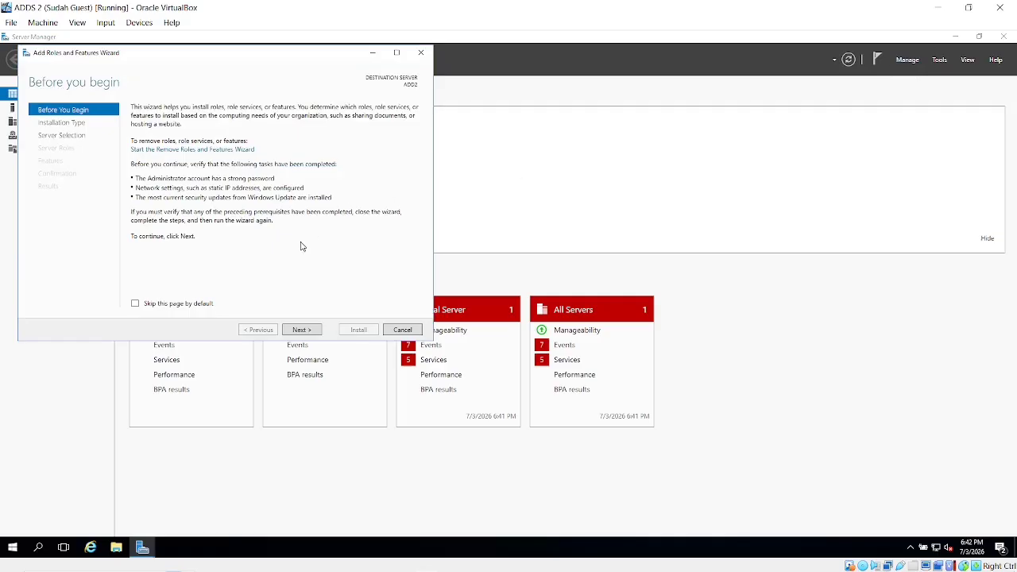
click(302, 329)
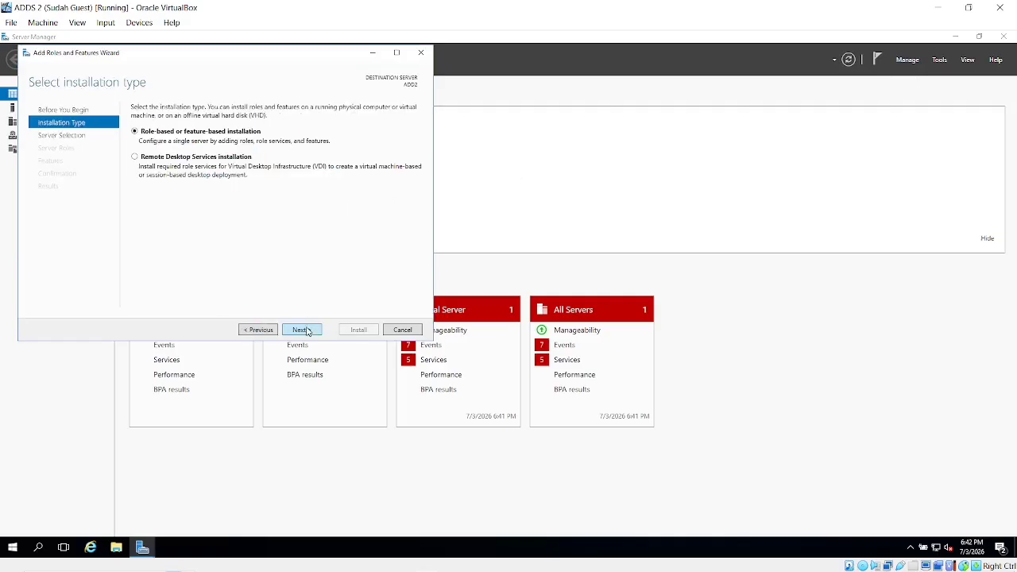
click(307, 331)
click(308, 331)
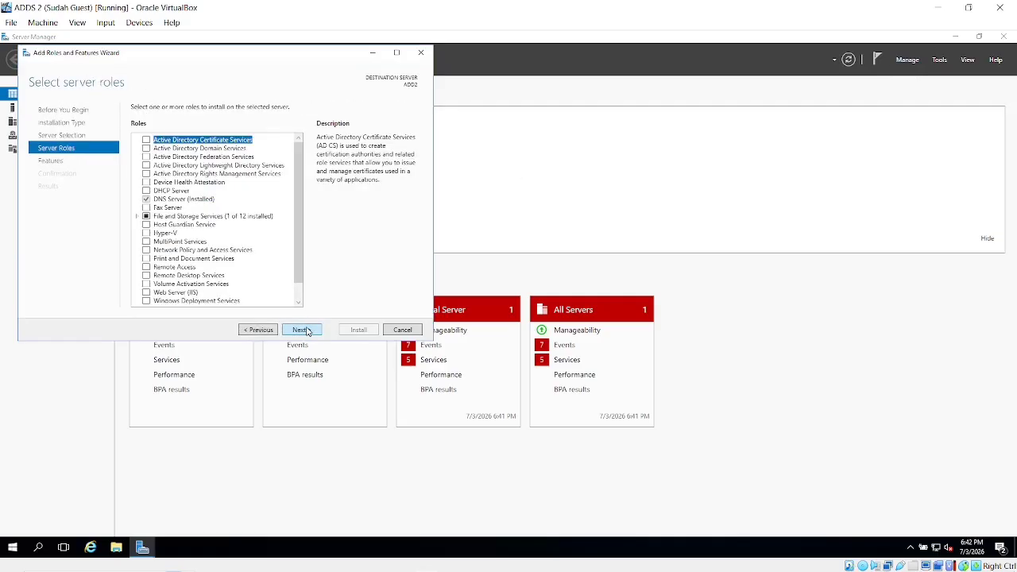
click(146, 148)
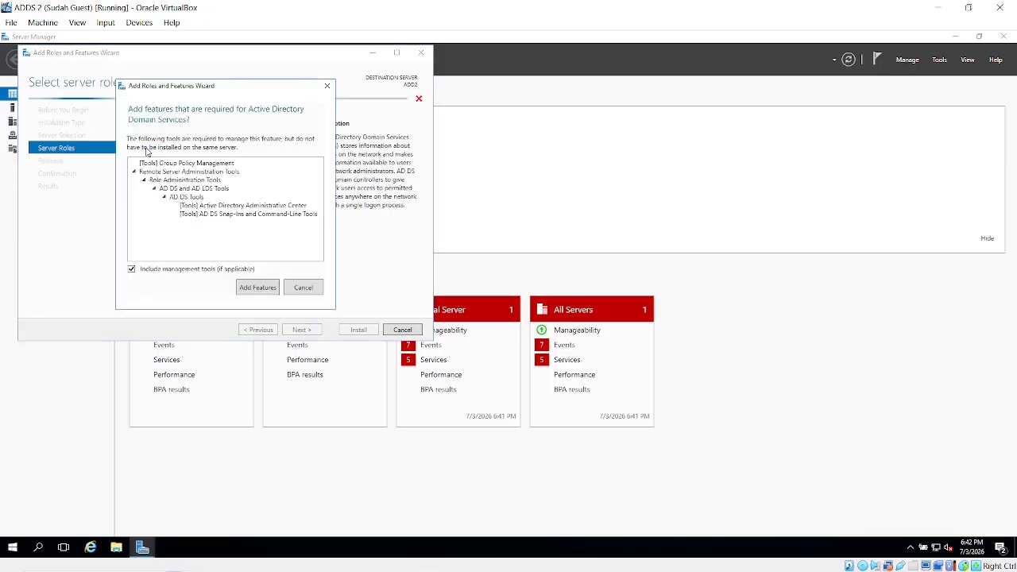
click(262, 290)
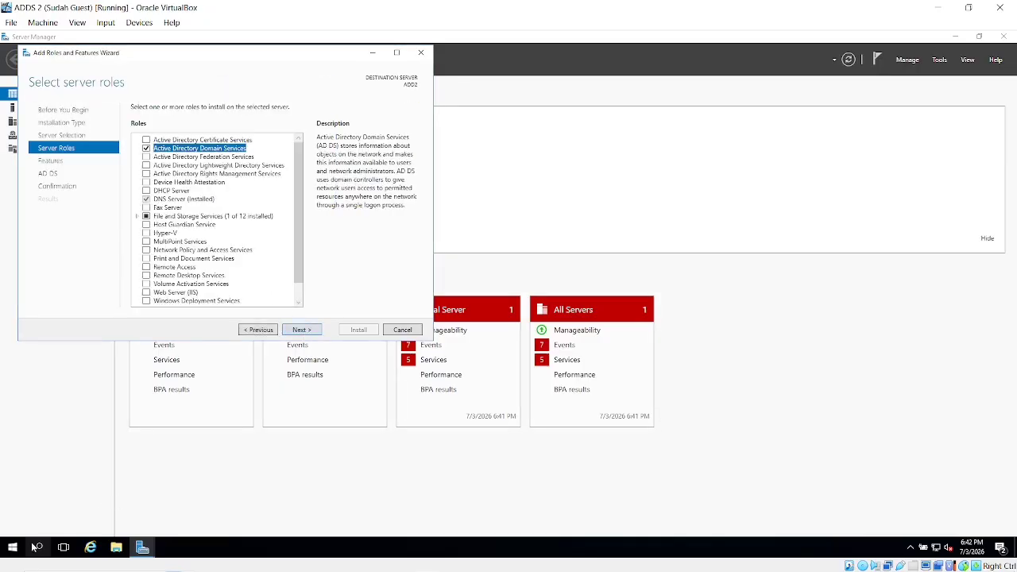
Install the AD DS role and minimize the virtual machine window.
click(305, 332)
click(304, 332)
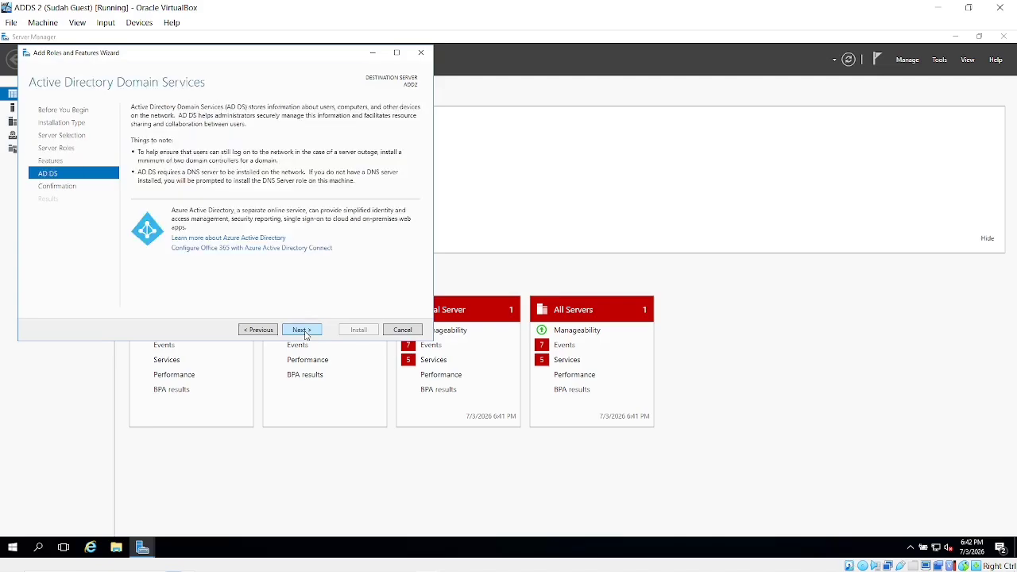
click(305, 332)
click(359, 332)
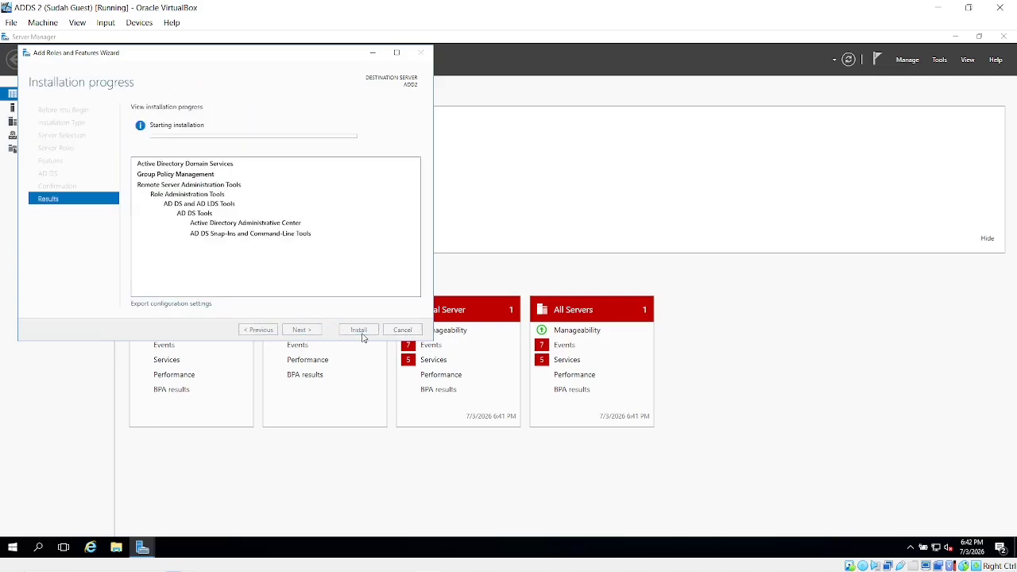
click(936, 6)
key(alt+Tab)
key(alt+shift+Tab)
Open Control Panel on the ADDS 2 guest via Windows search.
key(alt+Tab)
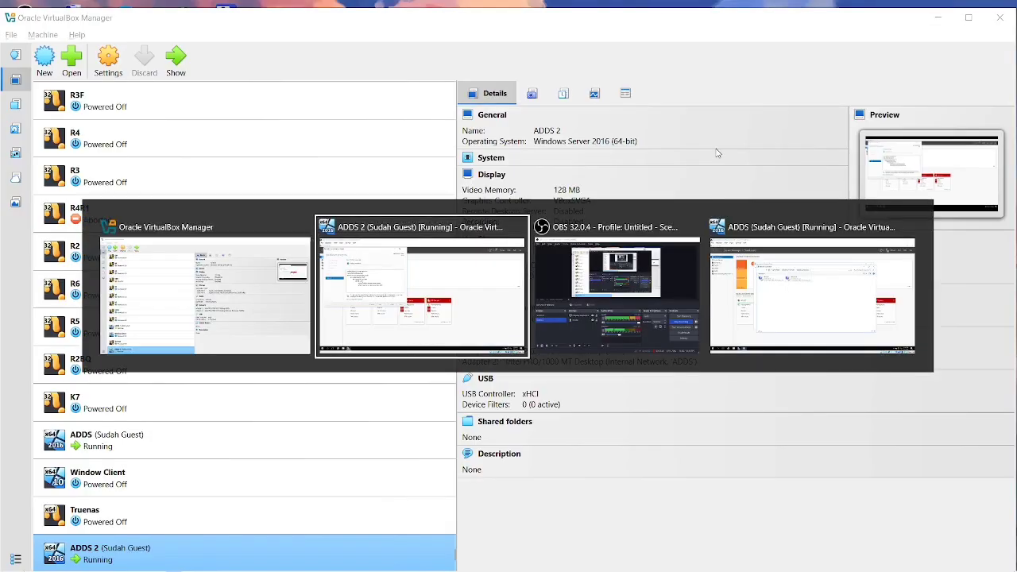
key(alt+Tab)
key(alt+Tab)
key(alt+Tab)
key(alt+Tab)
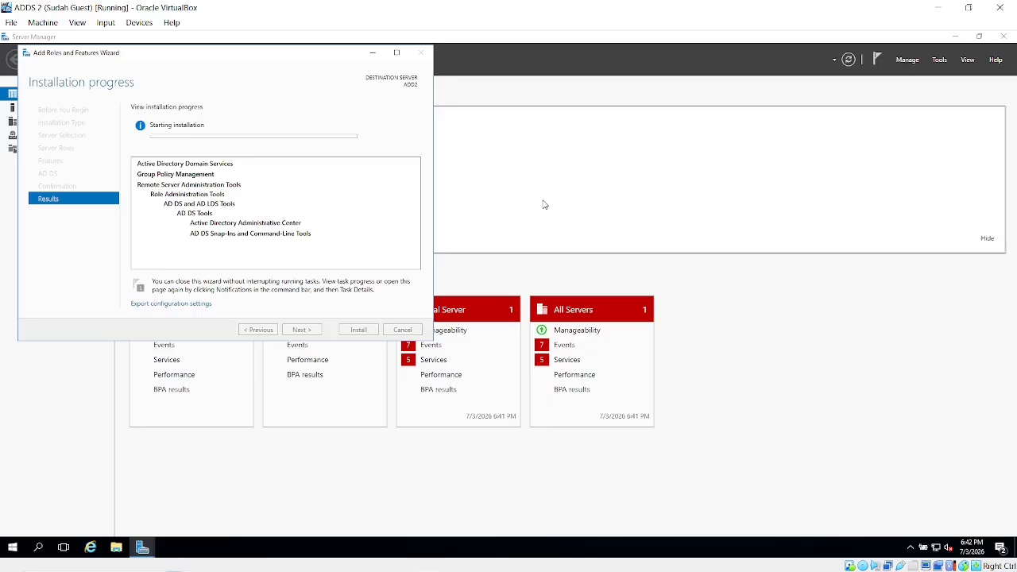
click(38, 547)
text(contro)
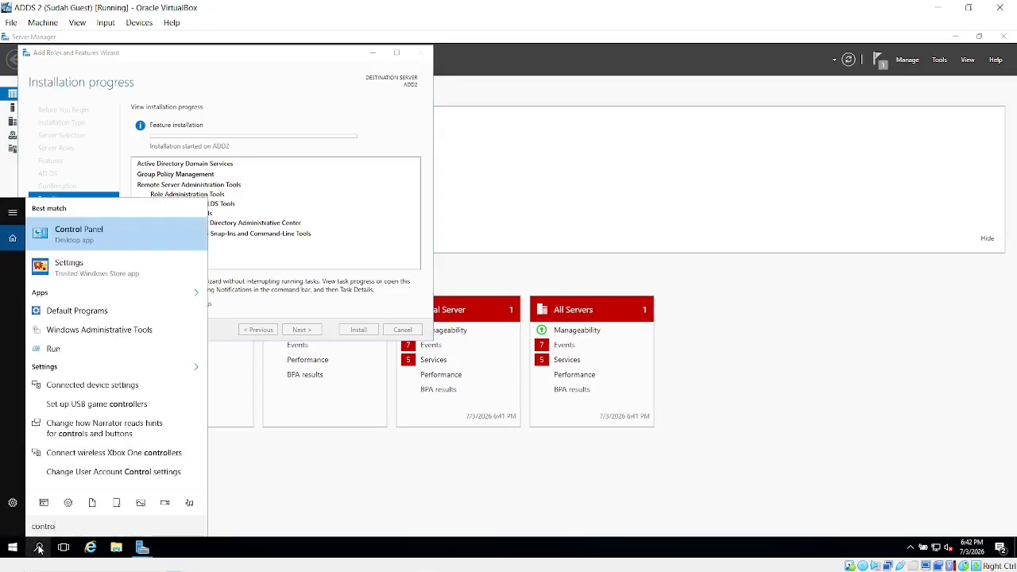
key(Return)
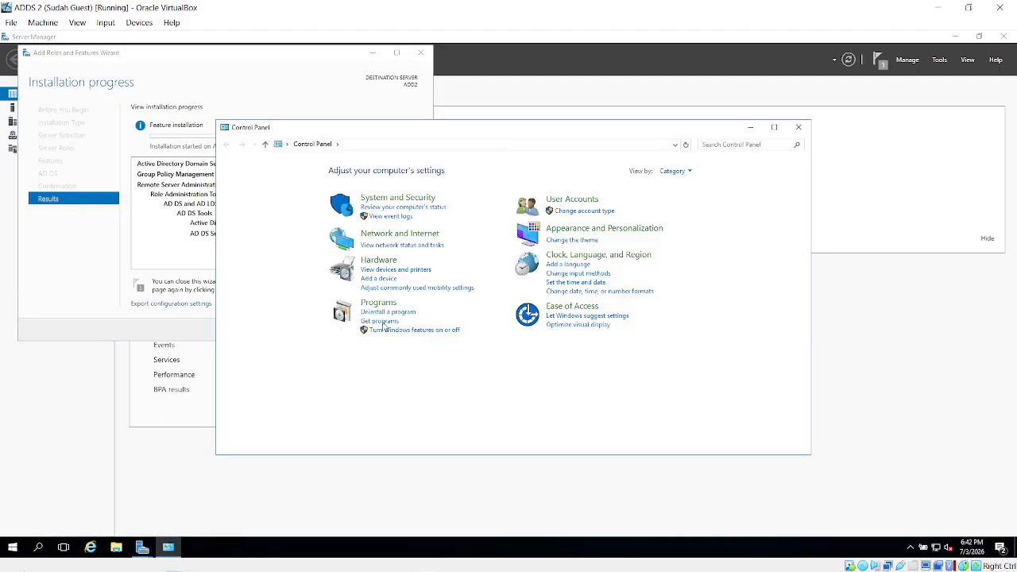
Open Network Connections from Network and Sharing Center and view the Ethernet adapter's options.
click(393, 233)
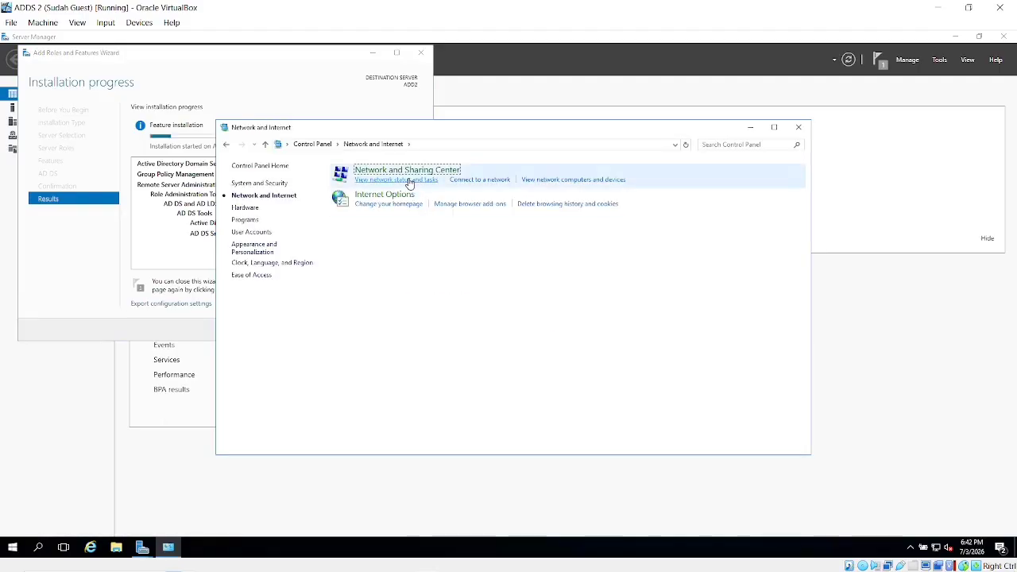
click(403, 180)
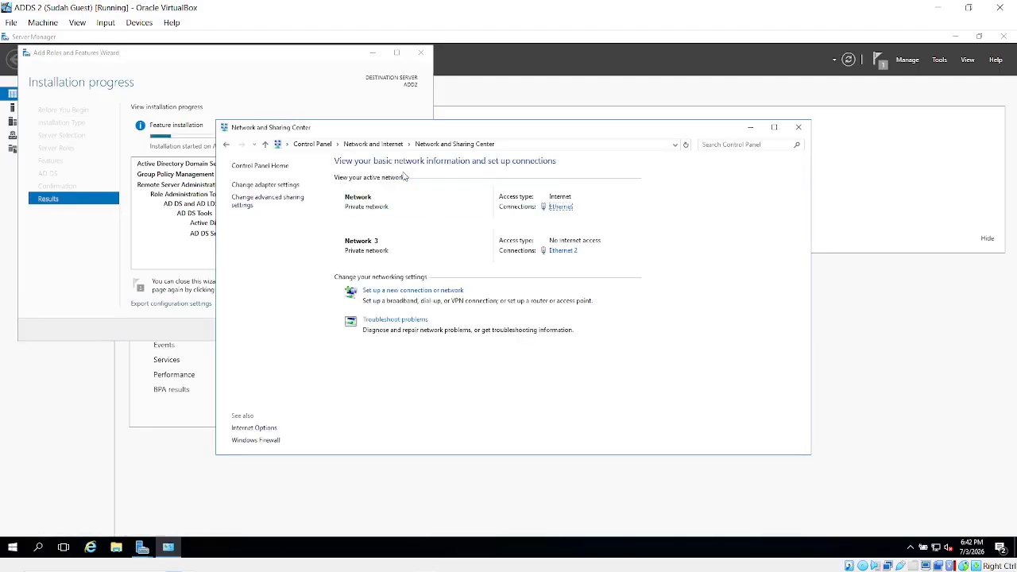
click(291, 186)
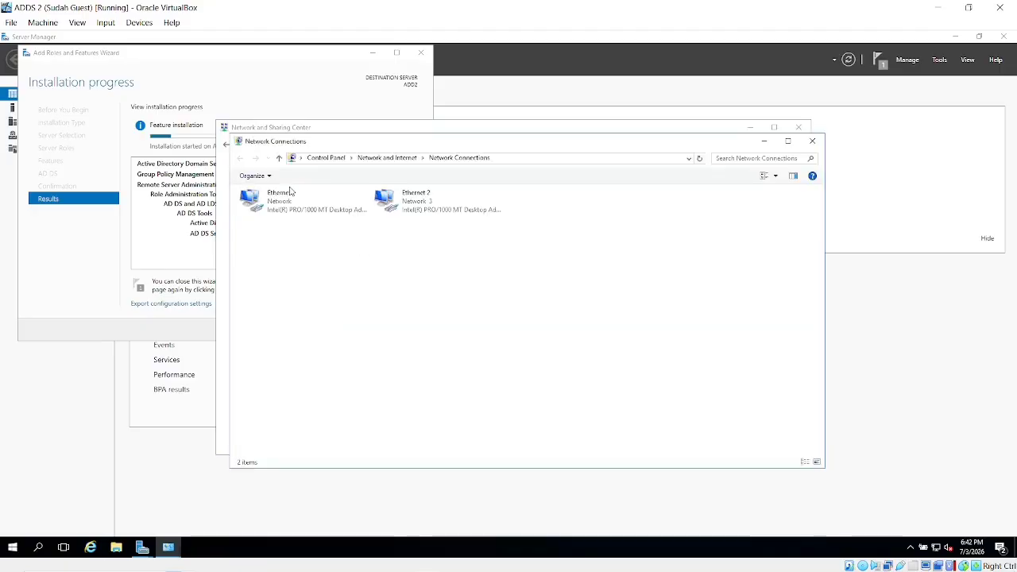
click(334, 208)
right_click(333, 206)
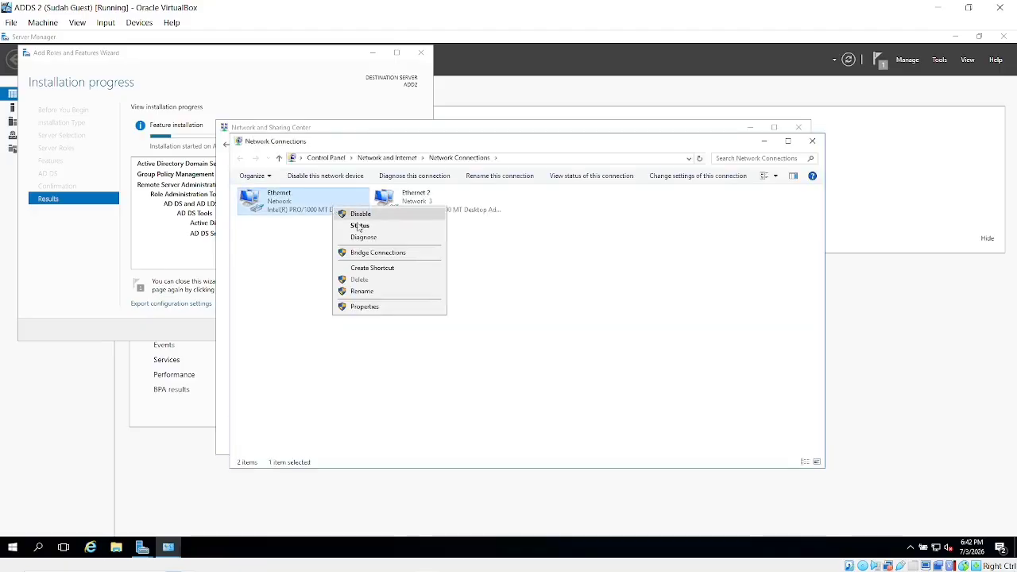
click(264, 224)
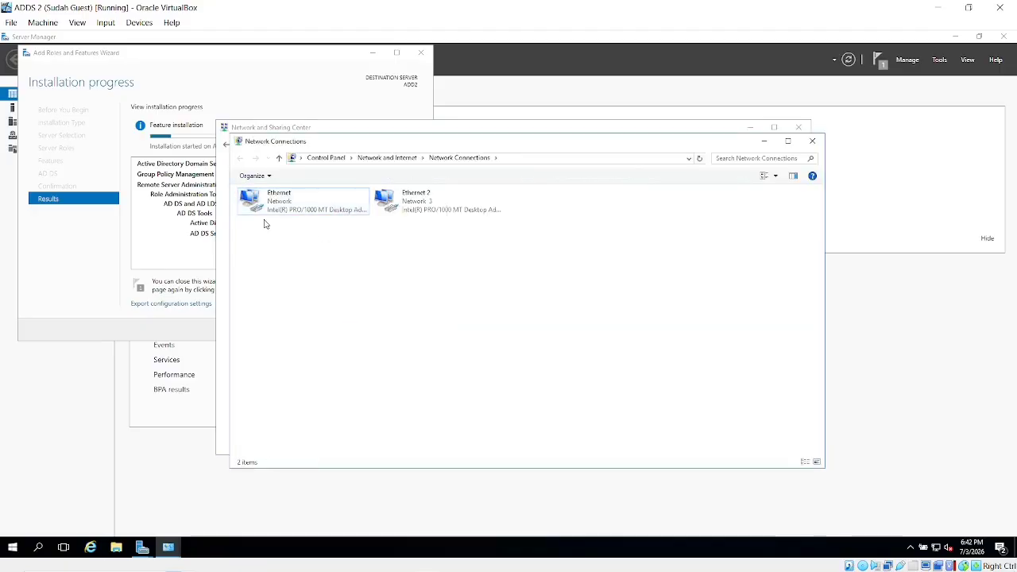
click(157, 202)
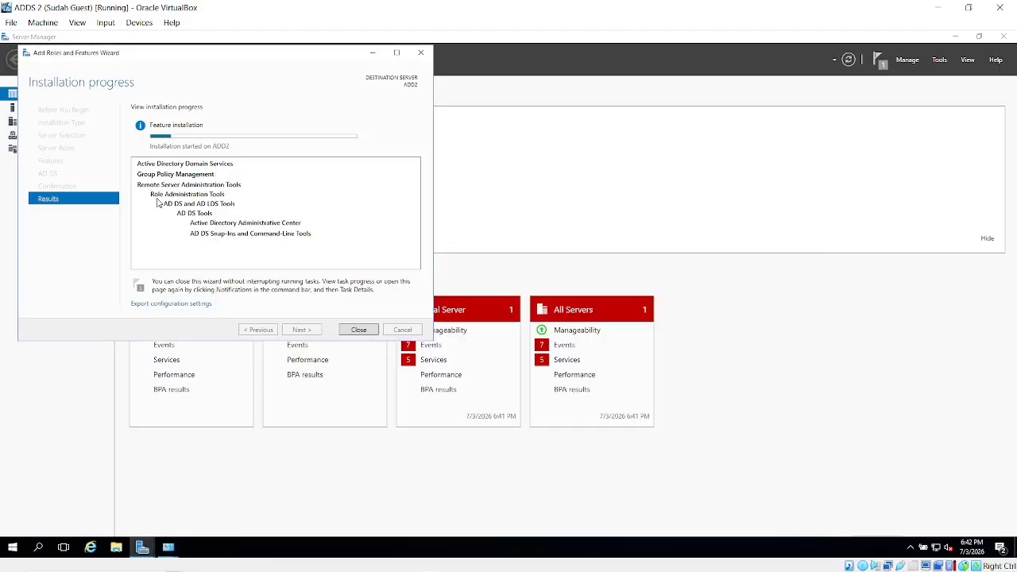
click(941, 6)
Close the finished roles wizard and disable the Ethernet adapter.
key(alt+Tab)
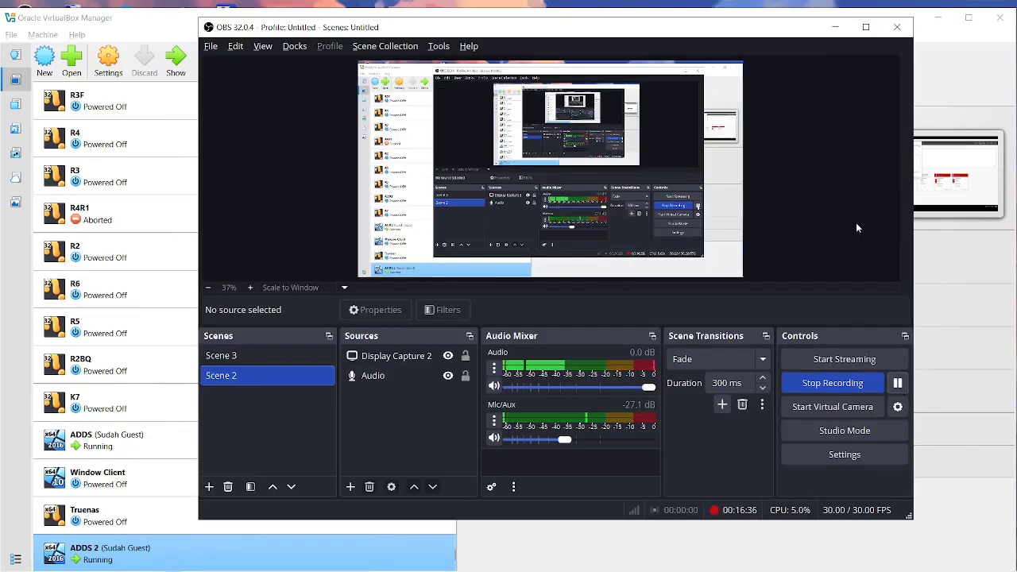
click(846, 31)
key(alt+Tab)
key(alt+Tab)
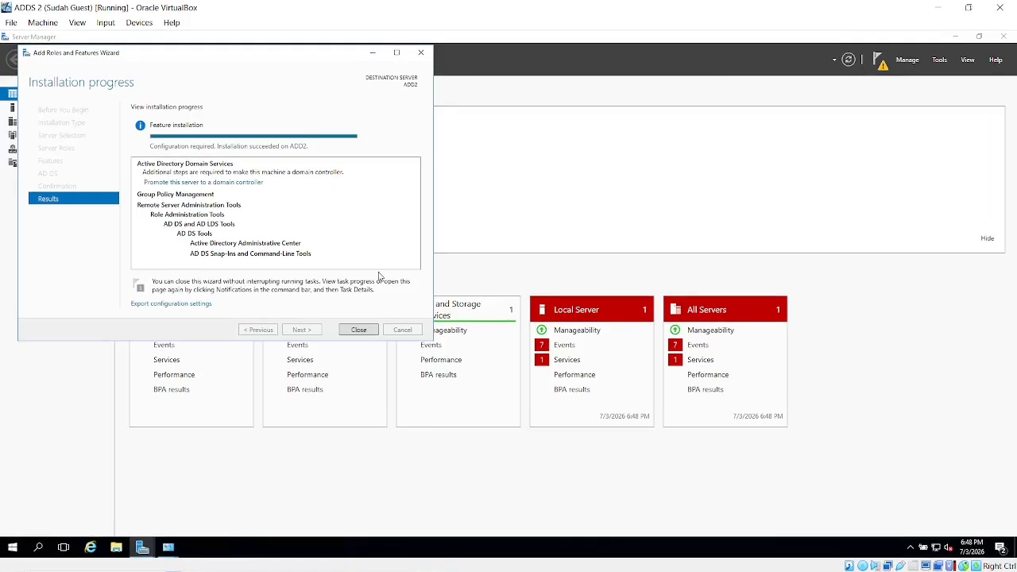
click(359, 329)
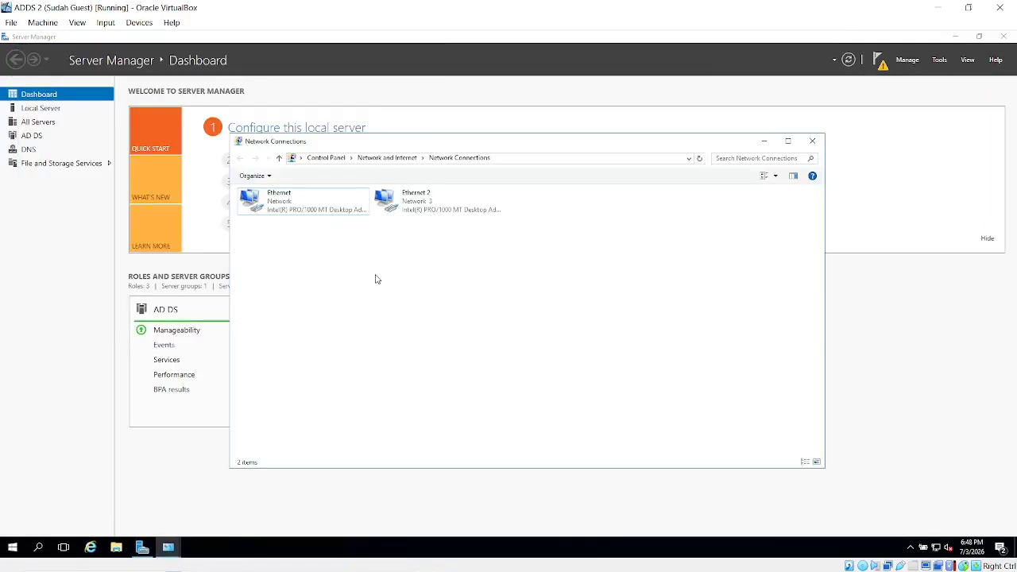
right_click(290, 211)
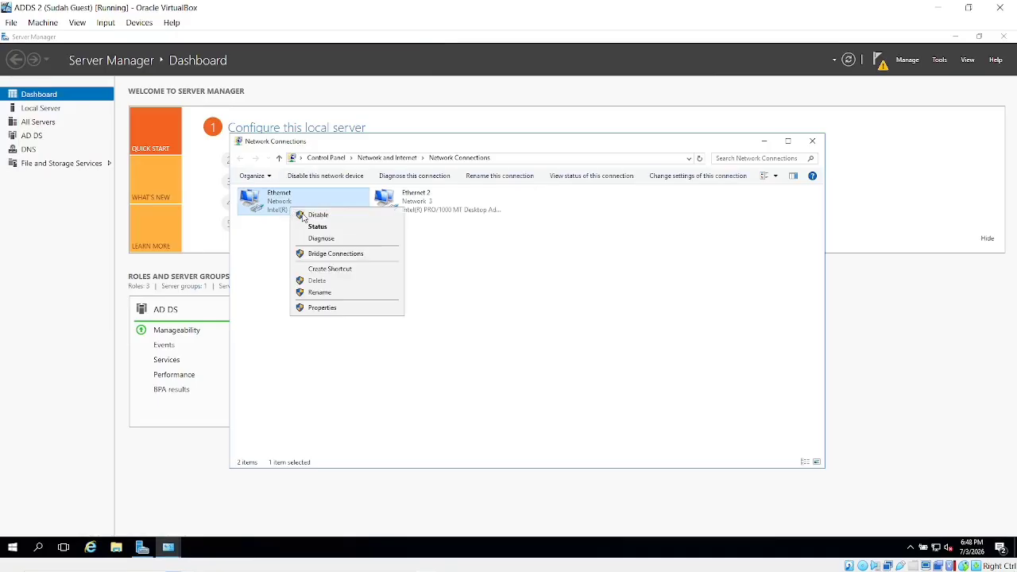
click(315, 218)
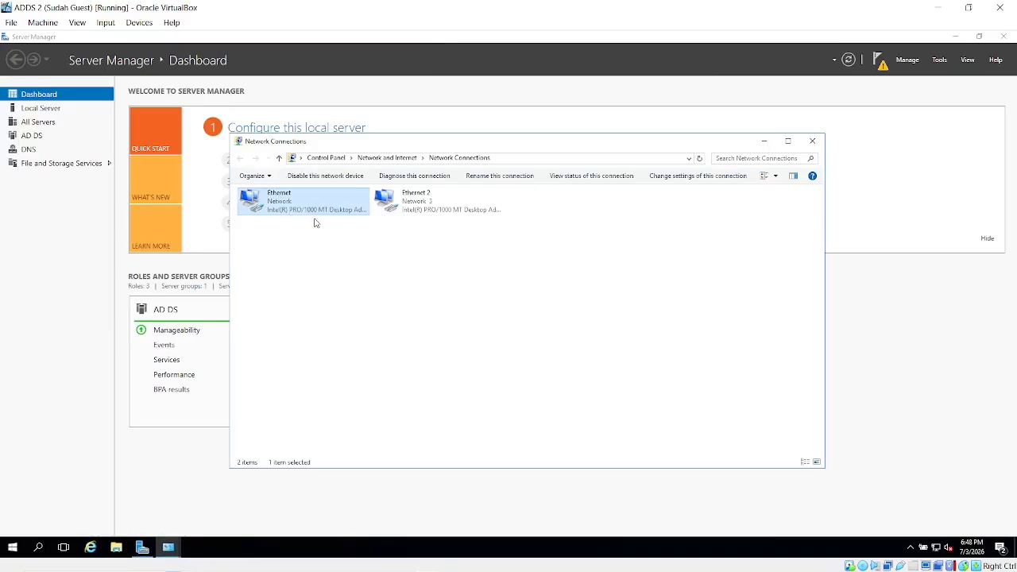
Open Control Panel's System and Security page.
click(35, 551)
text(co)
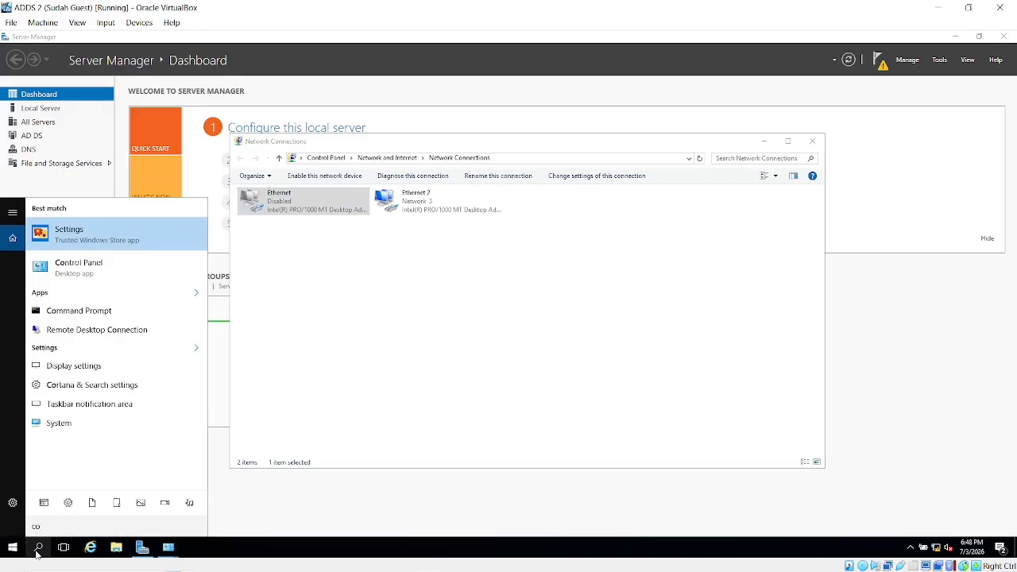
click(102, 278)
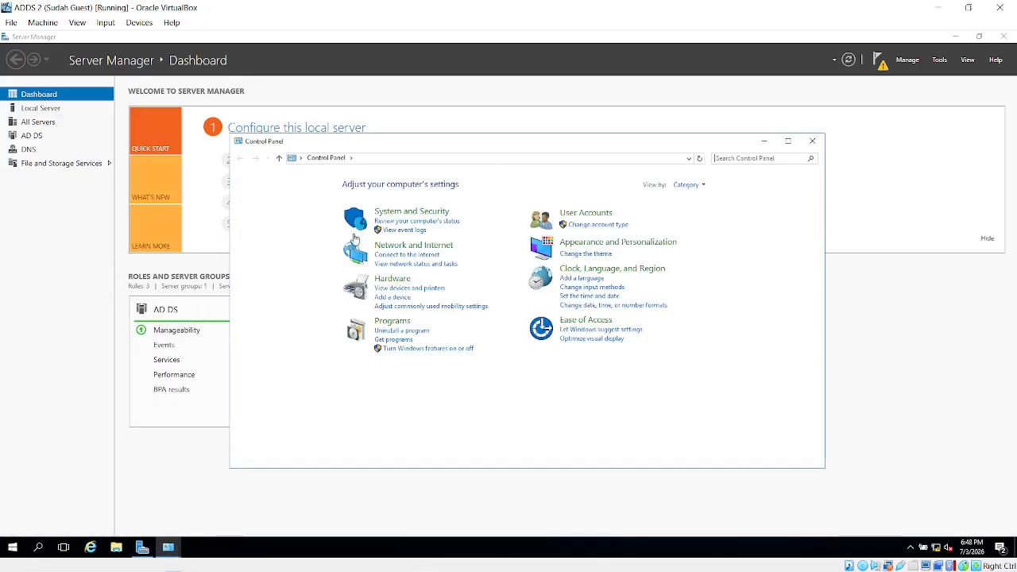
click(390, 212)
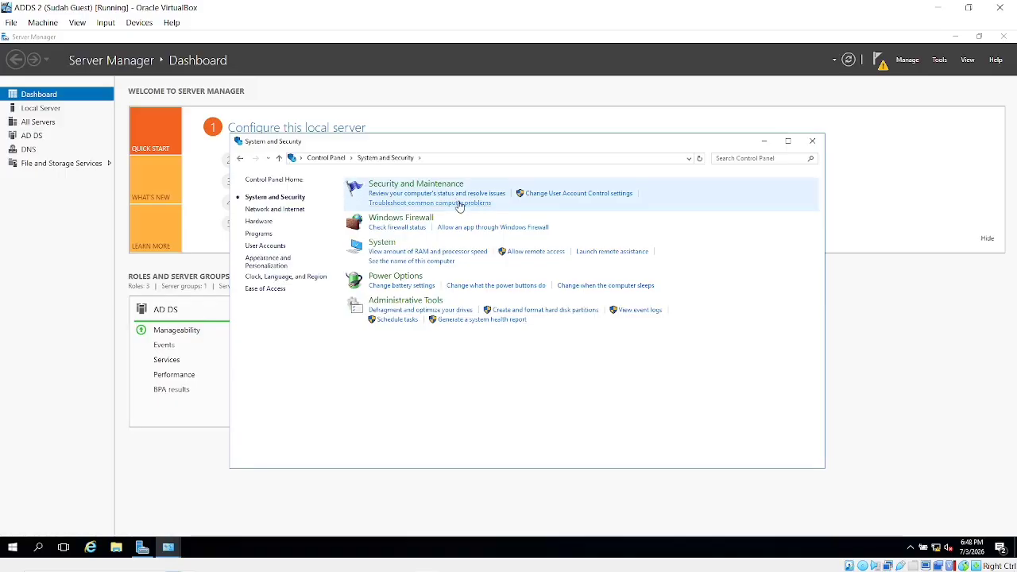
In the Computer Name/Domain Changes dialog, replace domain BANJARBARU with berkahabadi.com.
click(388, 241)
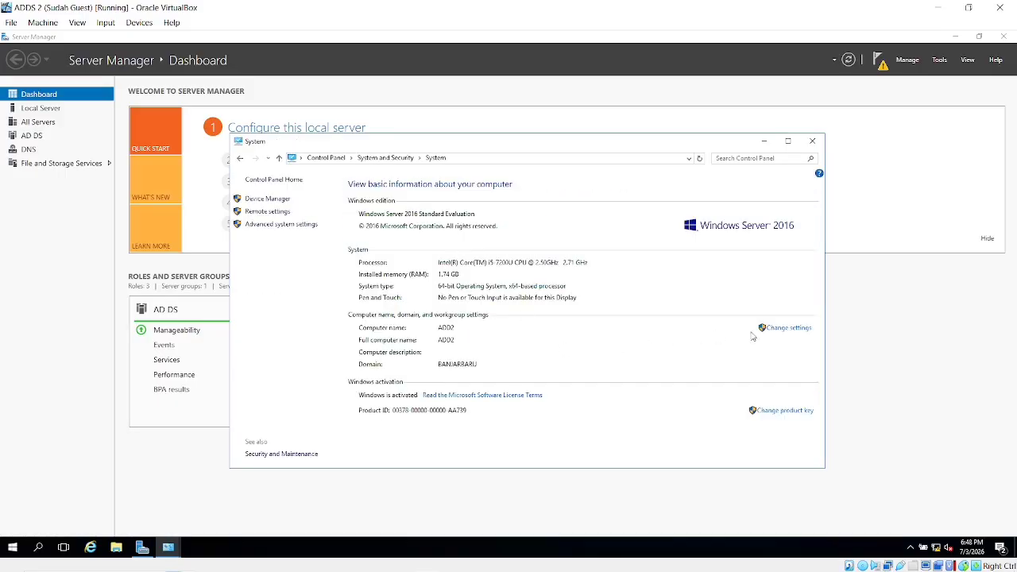
click(786, 332)
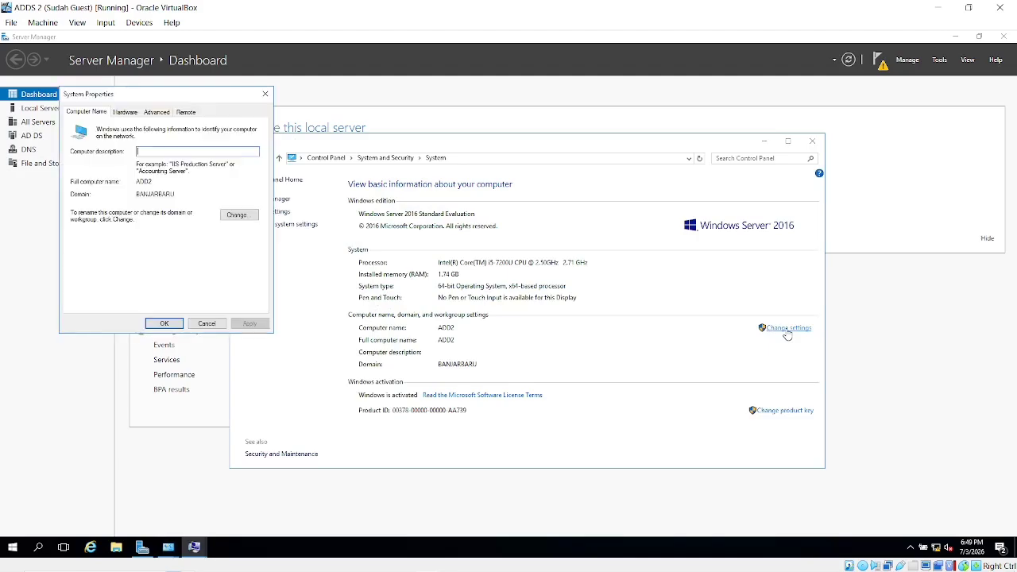
click(237, 216)
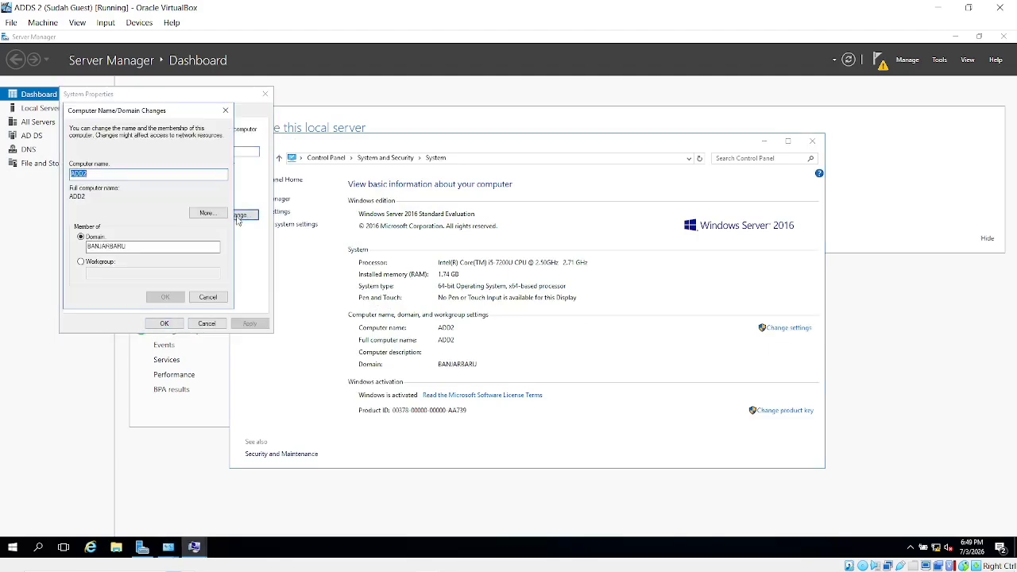
click(95, 265)
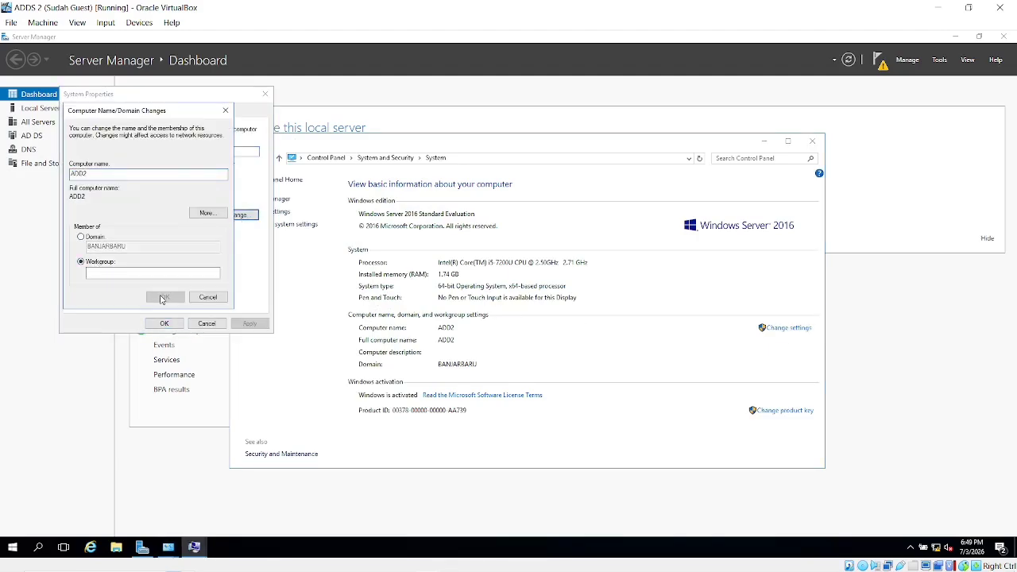
click(87, 240)
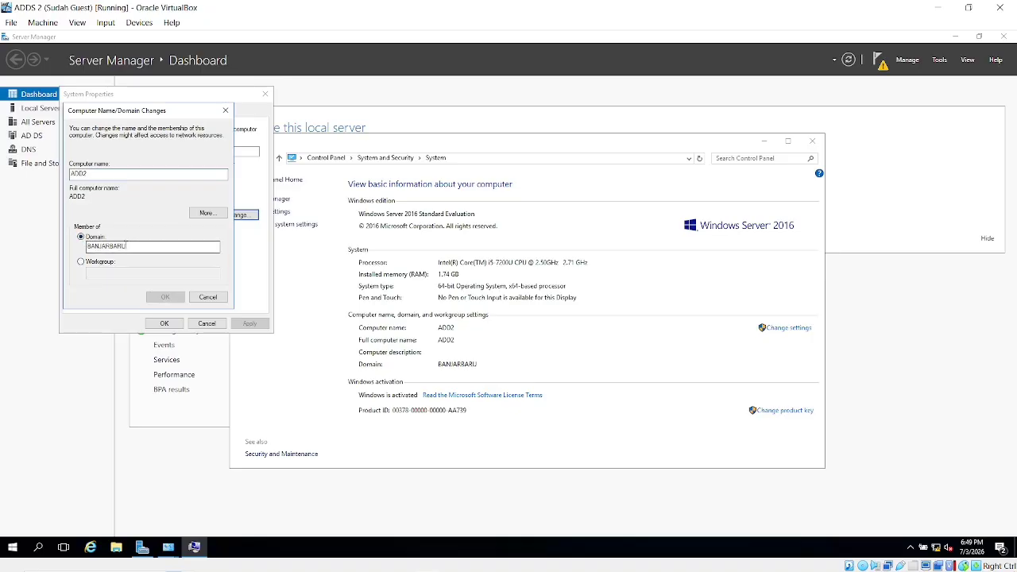
click(140, 246)
key(BackSpace)
key(BackSpace)
key(BackSpace)
key(BackSpace)
key(BackSpace)
key(BackSpace)
key(BackSpace)
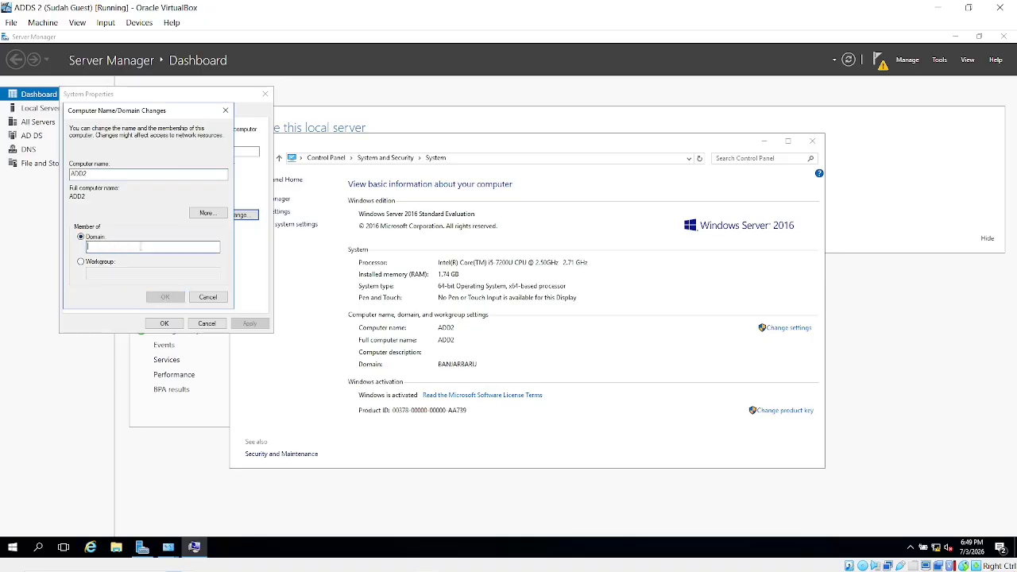
text(berkahaba)
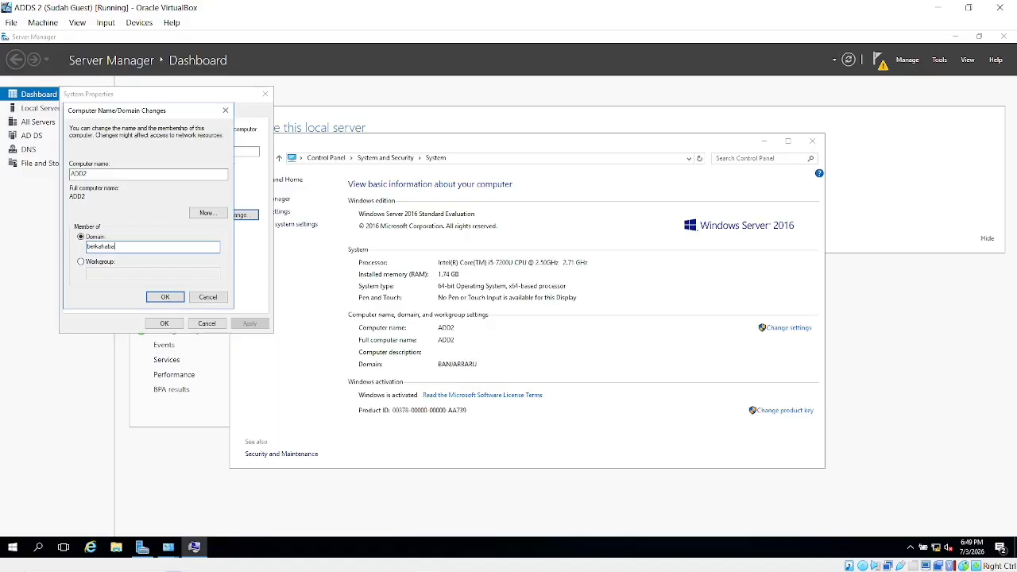
text(di.com)
click(166, 296)
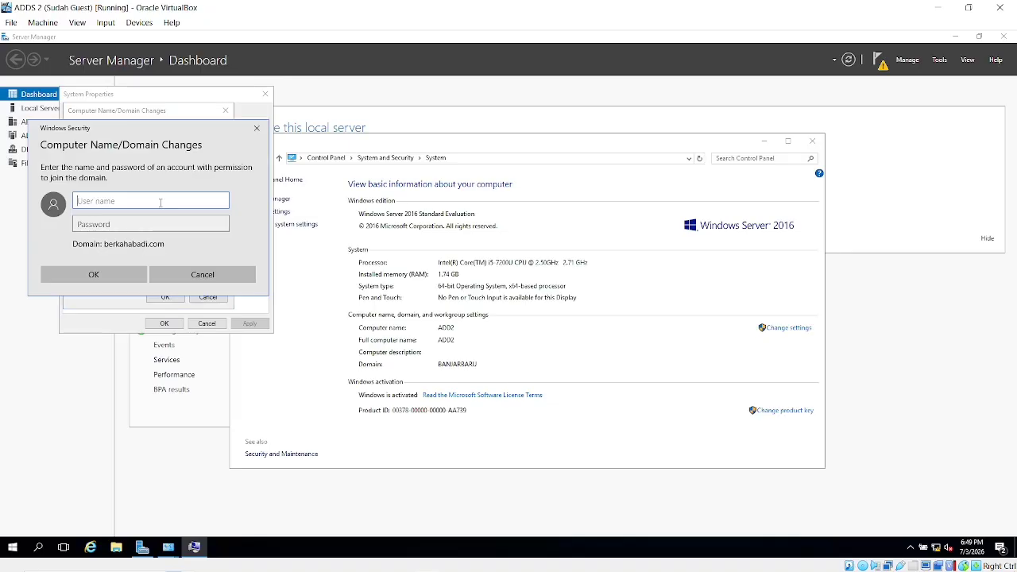
text(adminstrator)
click(132, 225)
text(P@)
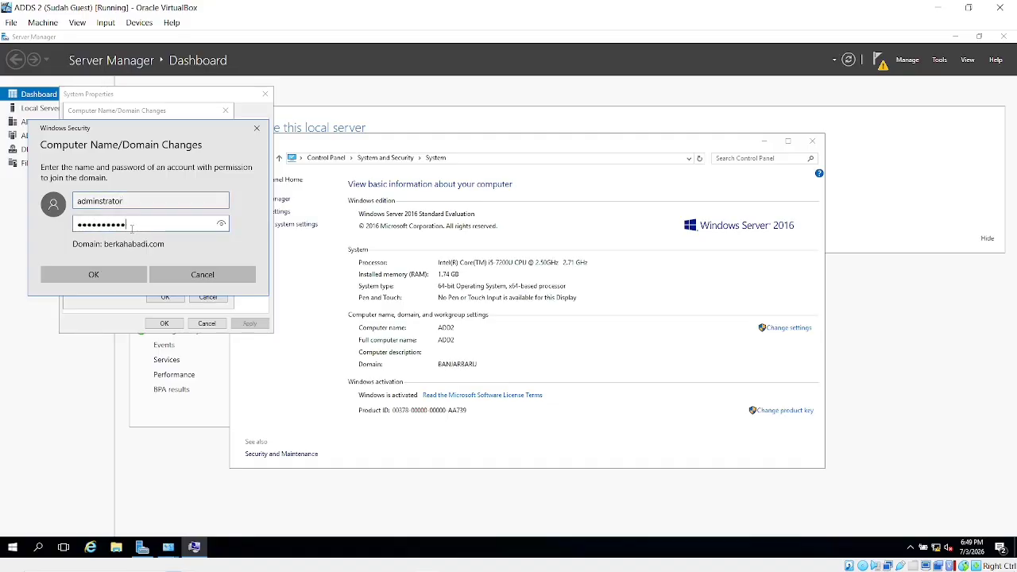
click(222, 226)
click(118, 276)
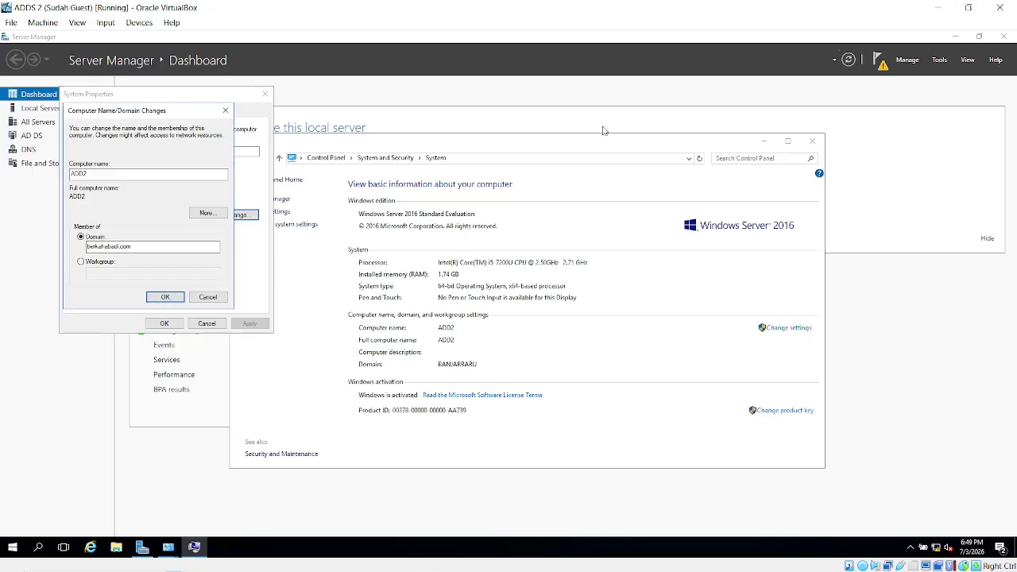
click(938, 7)
key(alt+Tab)
Bring OBS forward briefly, then return to the ADDS 2 virtual machine.
click(584, 244)
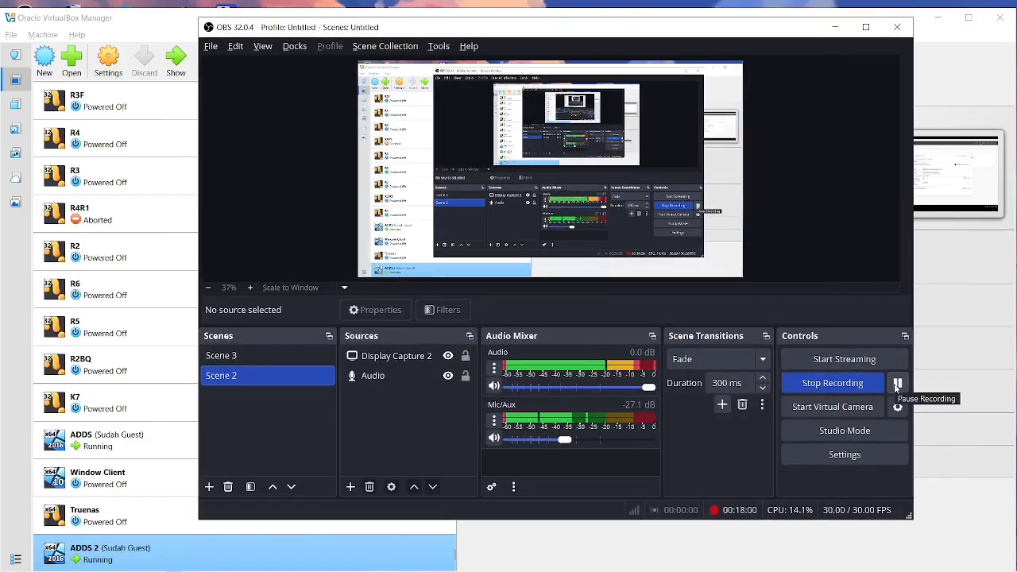
key(alt+Tab)
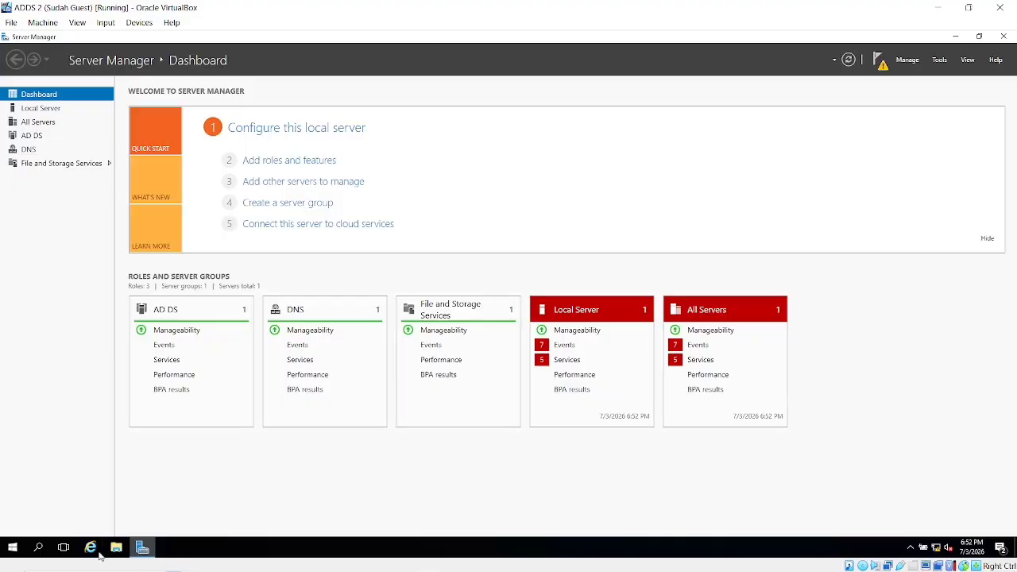
Open Command Prompt and run 'nslookup berkahabadi.com', resolving via Server.berkahabadi.com at 192.168.10.10.
click(41, 552)
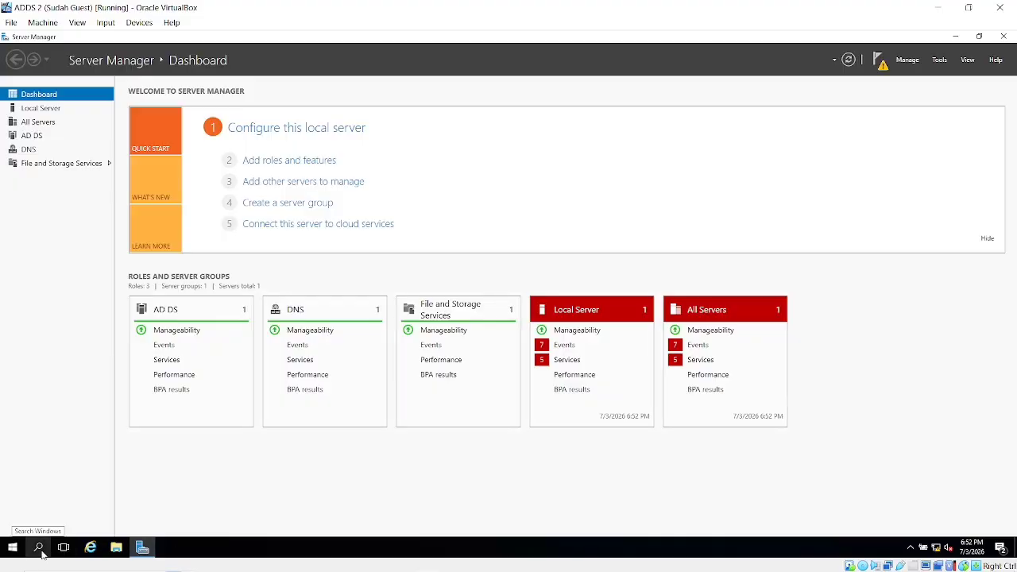
text(cmd)
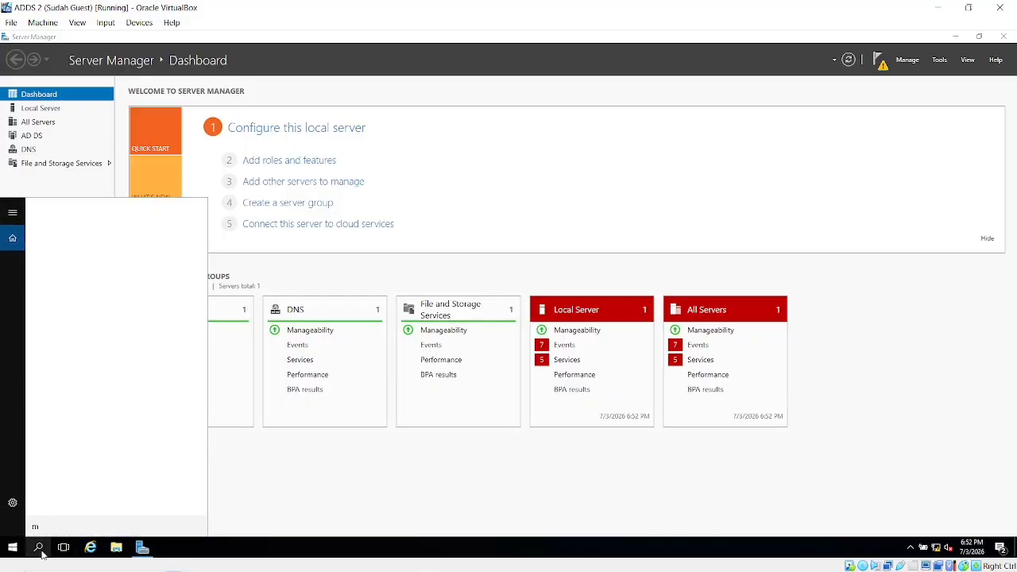
key(Return)
text(n)
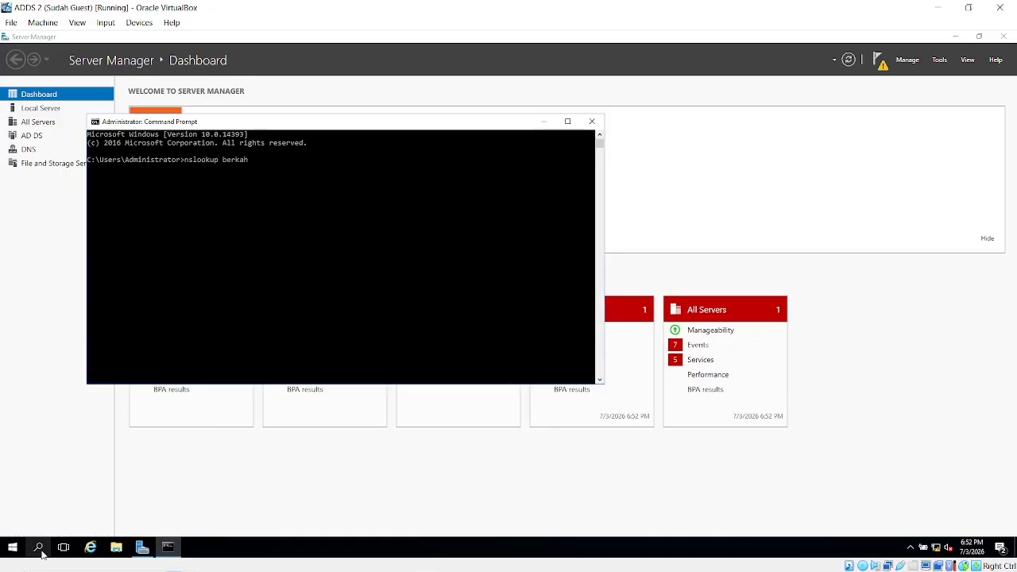
text(slookup berkahabadi.com)
key(Return)
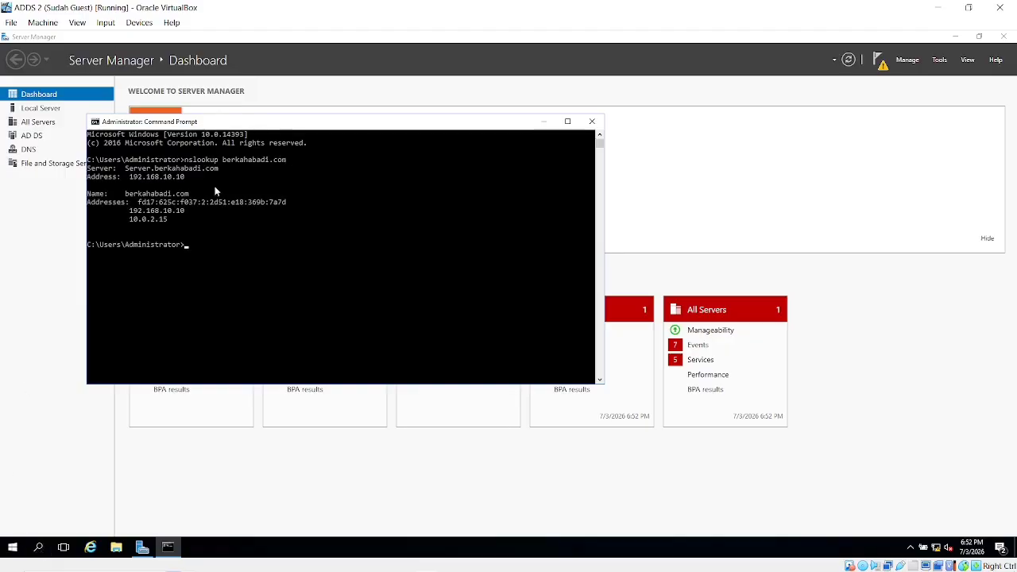
Highlight the Server and Address lines of the output, then return to Server Manager.
drag(188, 174, 113, 171)
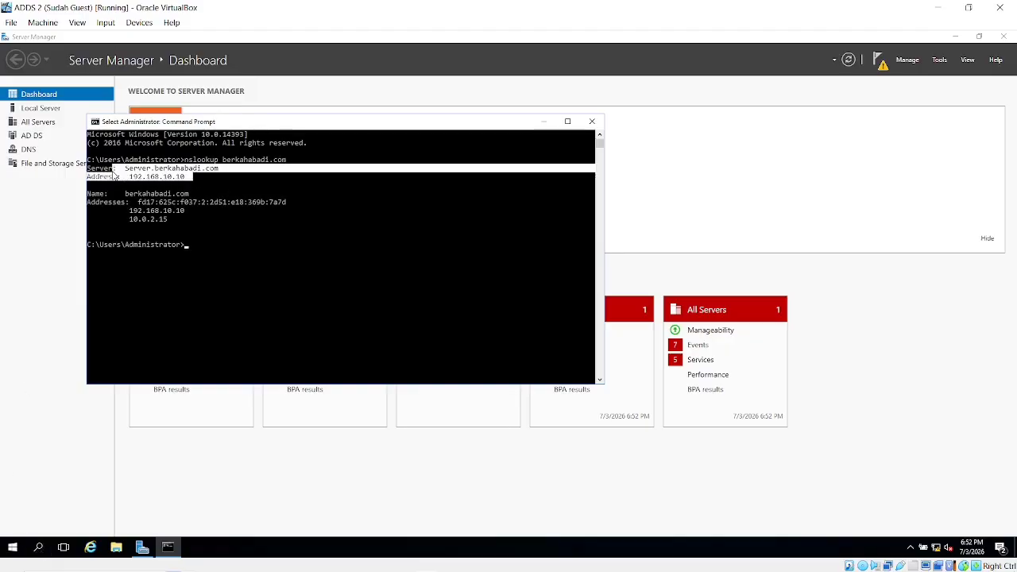
click(149, 177)
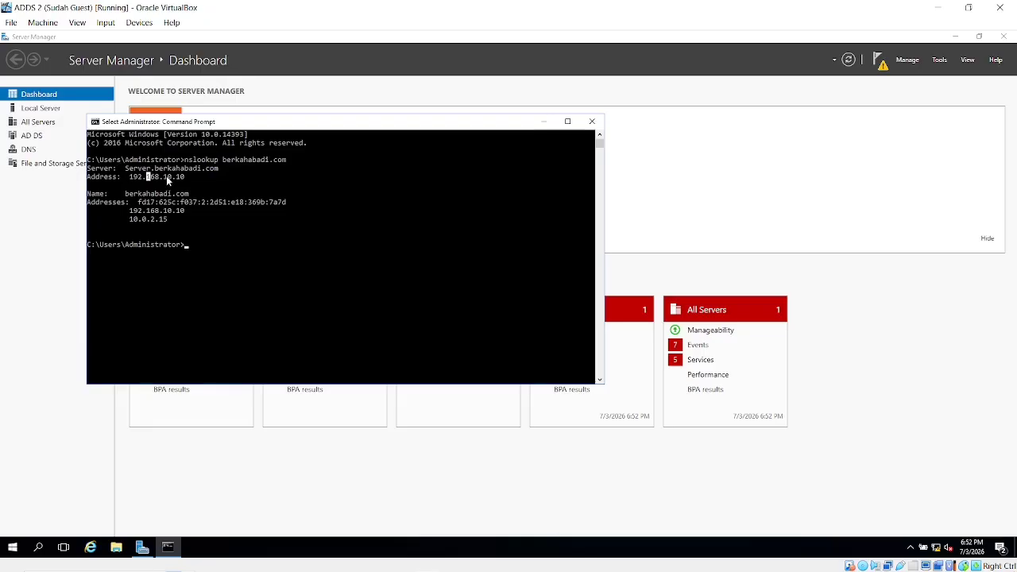
key(alt+Tab)
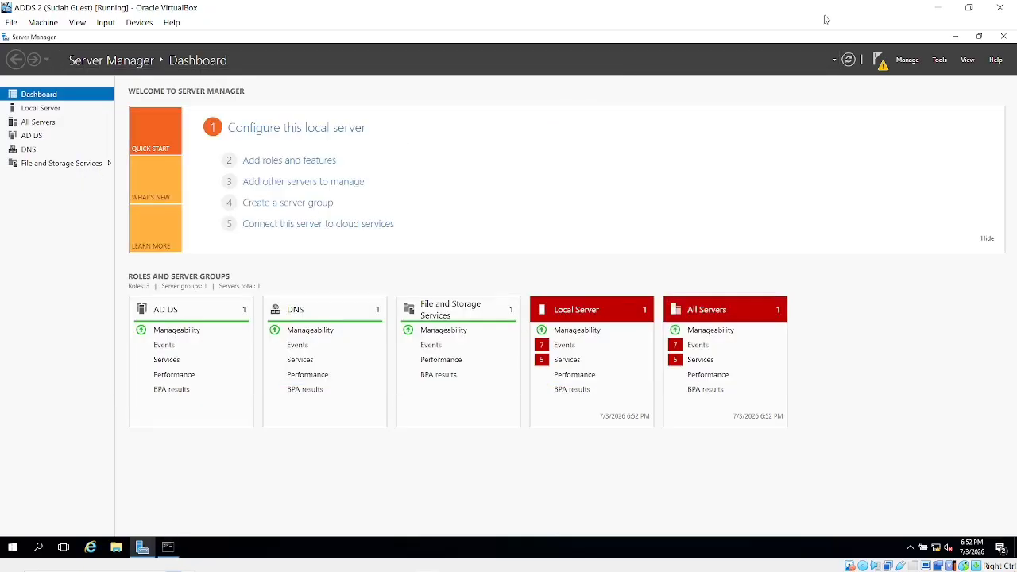
Bring ADDS 2 Server Manager forward and choose 'Promote this server to a domain controller' from notifications.
click(939, 7)
key(alt+Tab)
key(alt+Tab)
key(alt+Tab)
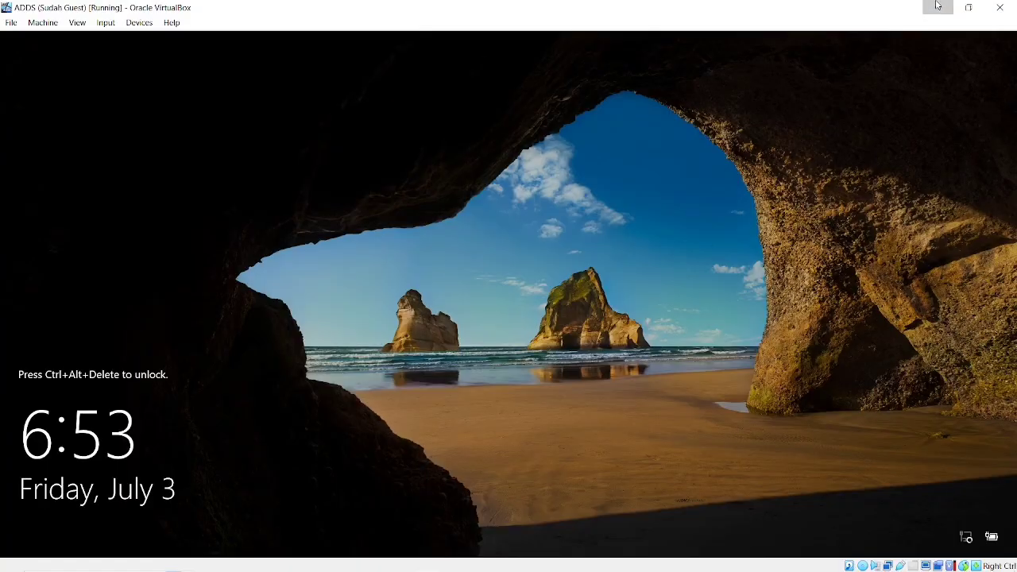
click(938, 7)
key(alt+Tab)
key(alt+Tab)
key(alt+Tab)
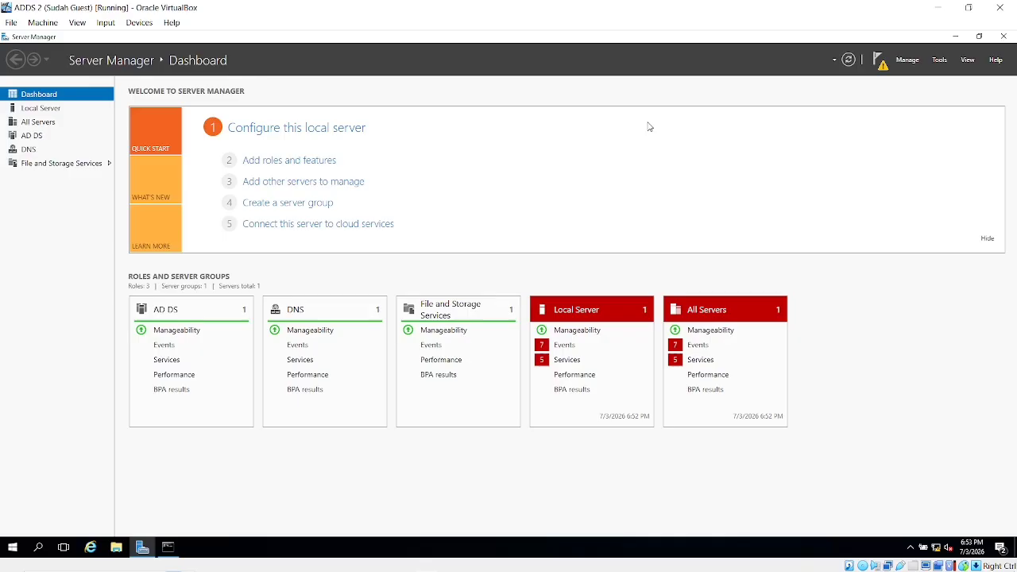
click(876, 62)
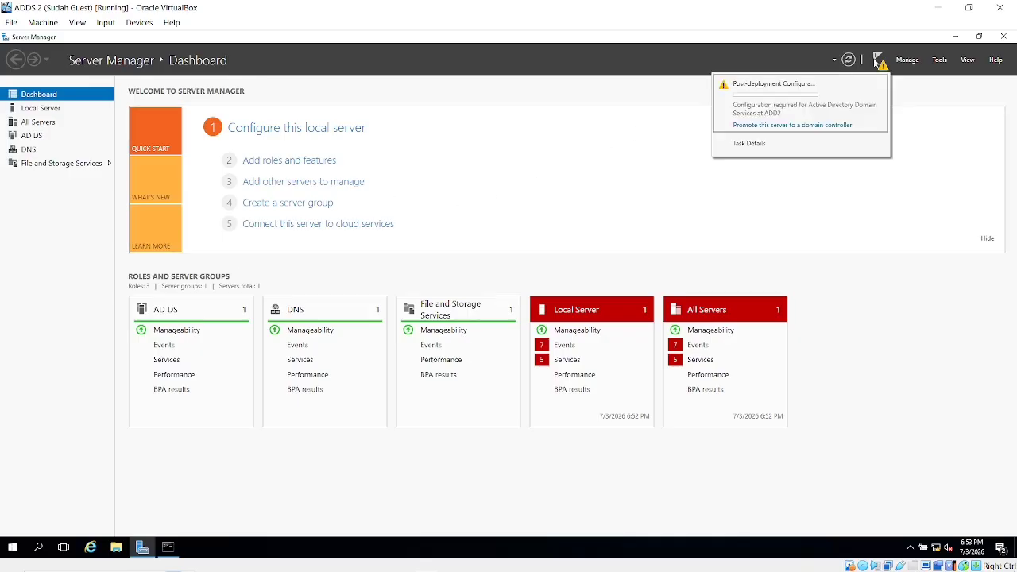
click(778, 130)
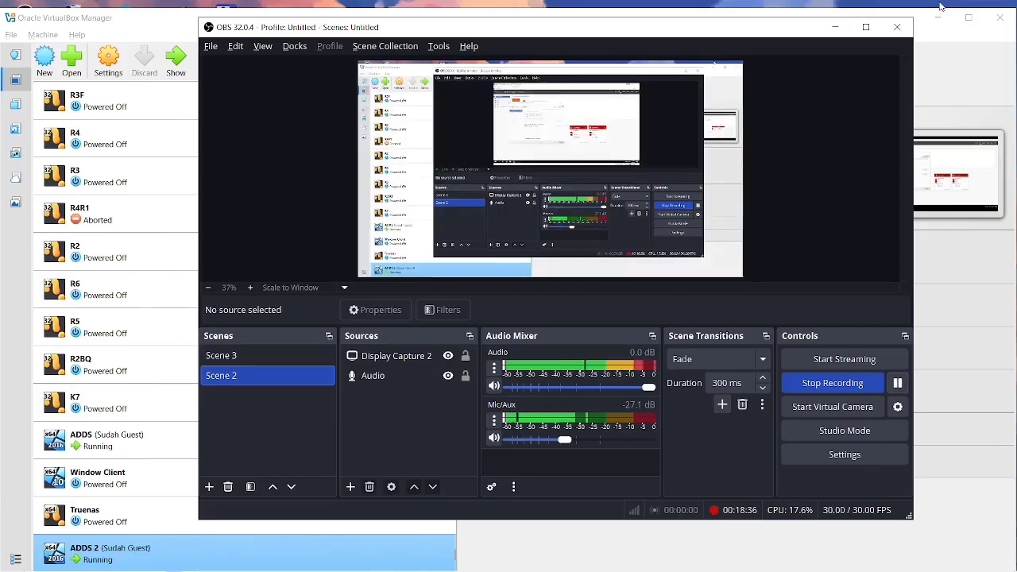
click(937, 7)
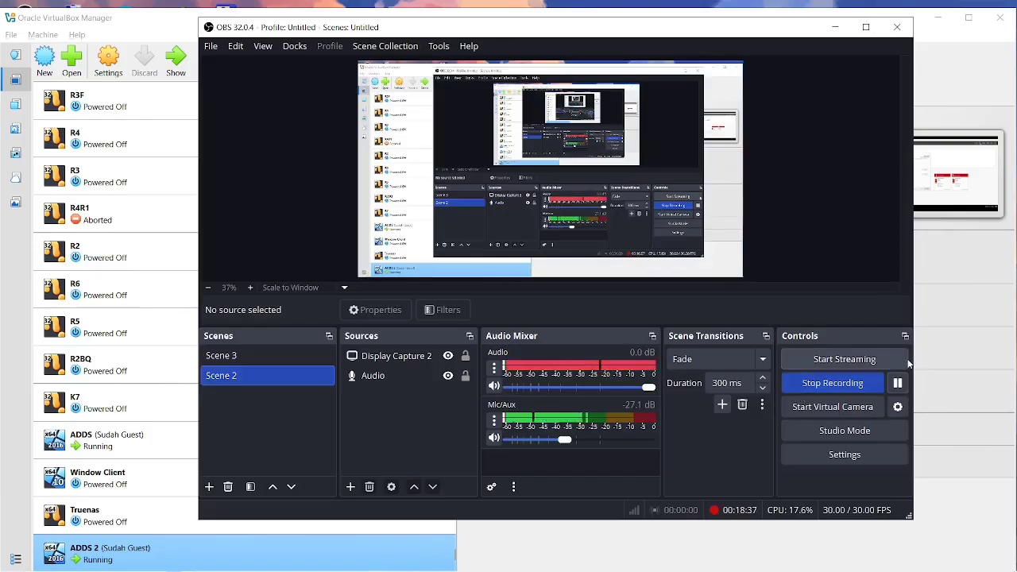
Switch from OBS Studio back to the ADDS 2 guest, where the wizard is installing.
click(891, 387)
key(alt+Tab)
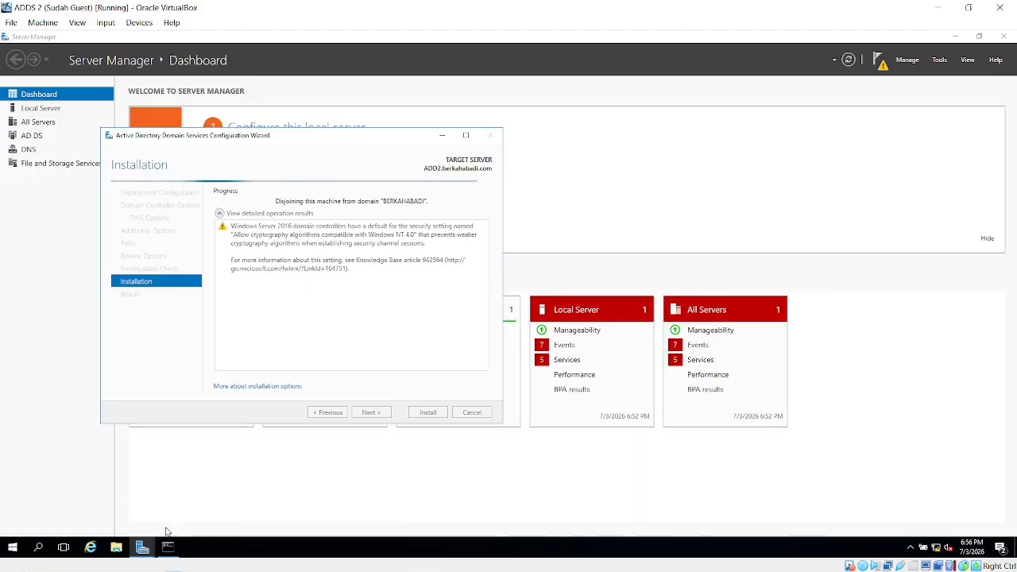
Rerun 'nslookup berkahabadi.com' in Command Prompt, highlight its output, then minimize the console.
mouse_move(169, 550)
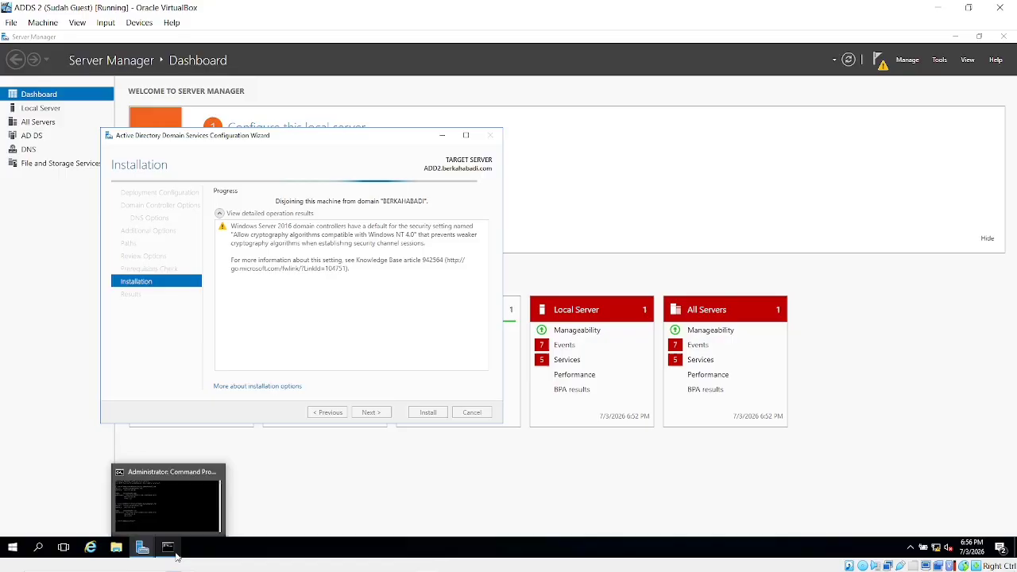
click(169, 508)
key(Up)
key(Return)
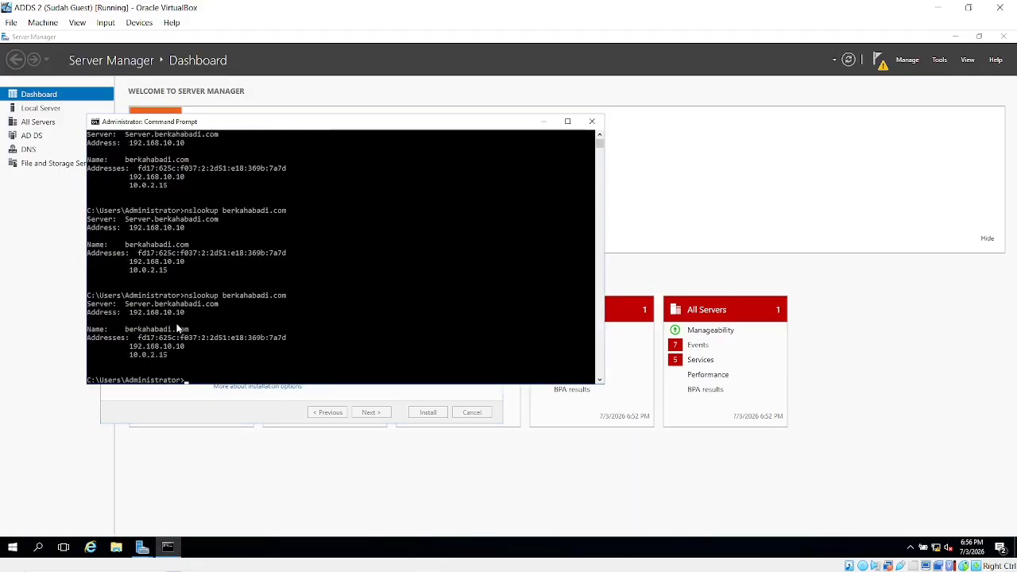
drag(199, 316, 96, 295)
click(96, 295)
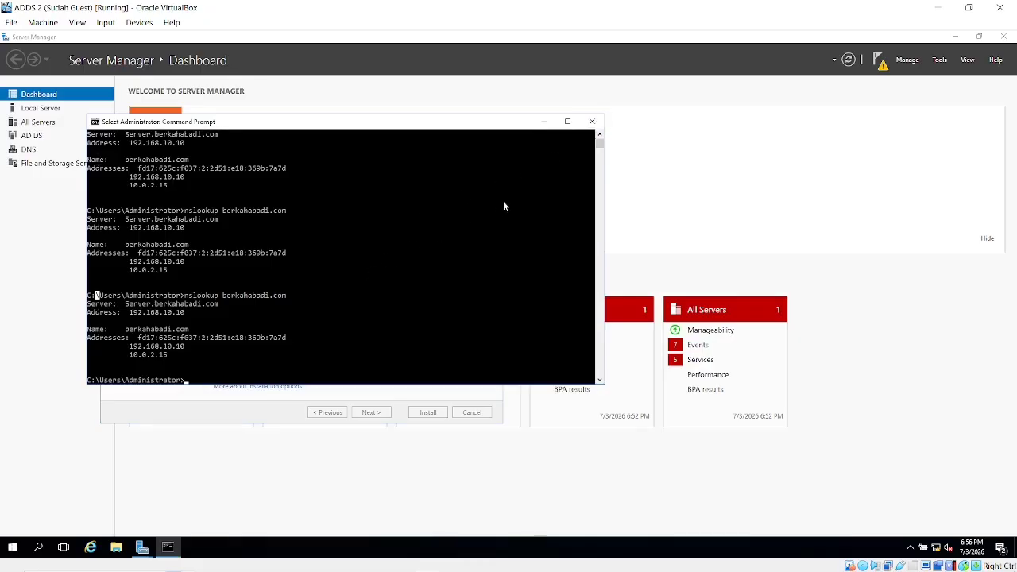
click(544, 122)
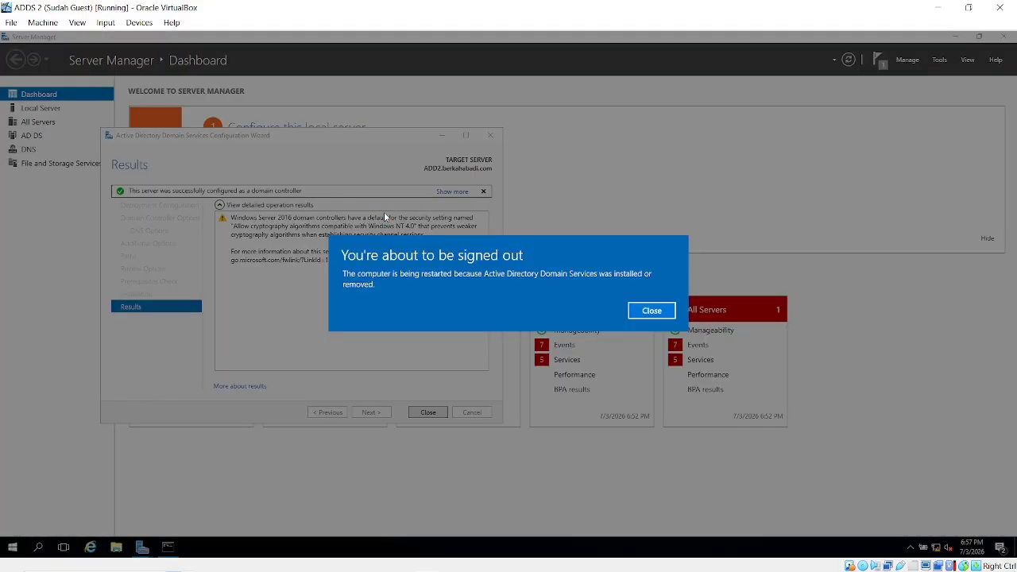
Dismiss the sign-out notice, close the AD DS wizard, and switch to the ADDS virtual machine.
click(651, 311)
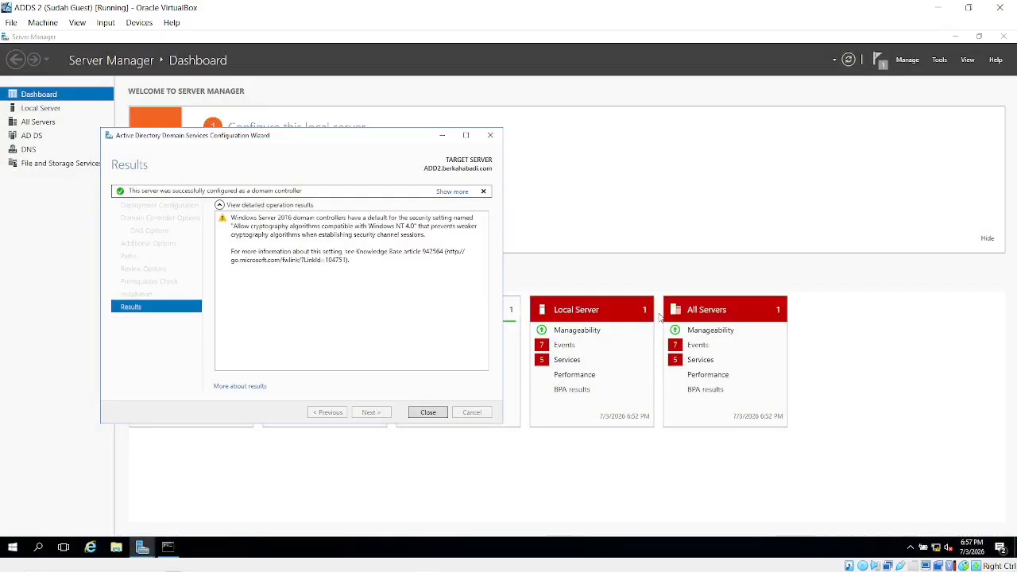
click(429, 413)
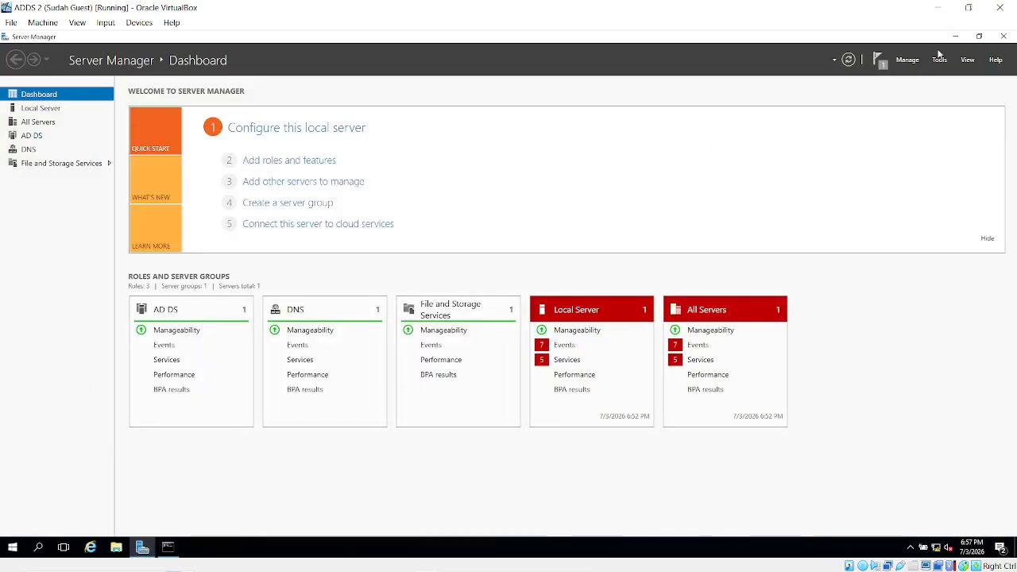
click(938, 7)
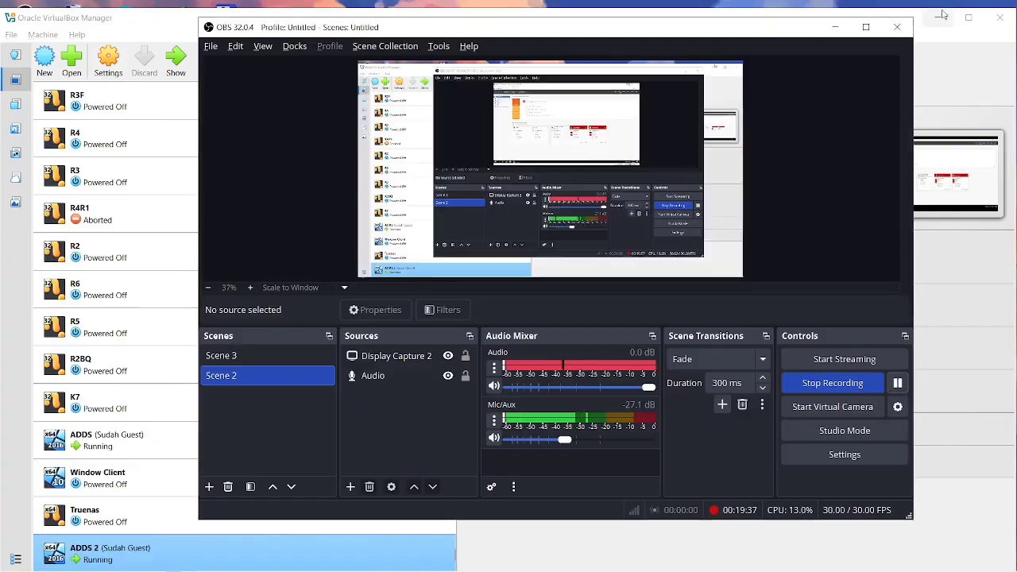
key(alt+Tab)
key(Tab)
key(alt+Tab)
key(Tab)
key(Tab)
key(Tab)
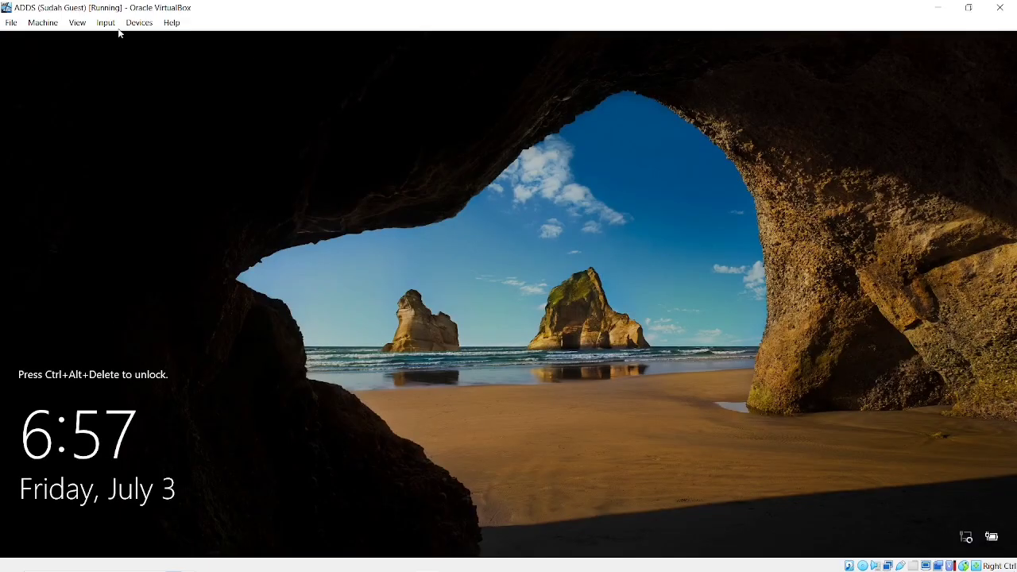
Send Ctrl-Alt-Del to the ADDS guest and sign in with the domain administrator password.
click(106, 22)
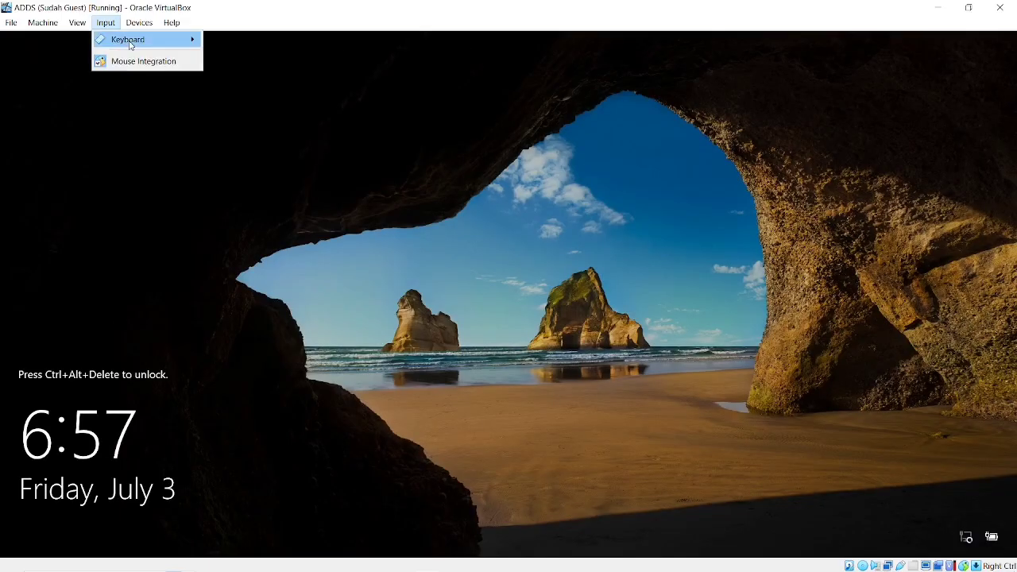
mouse_move(127, 40)
click(234, 76)
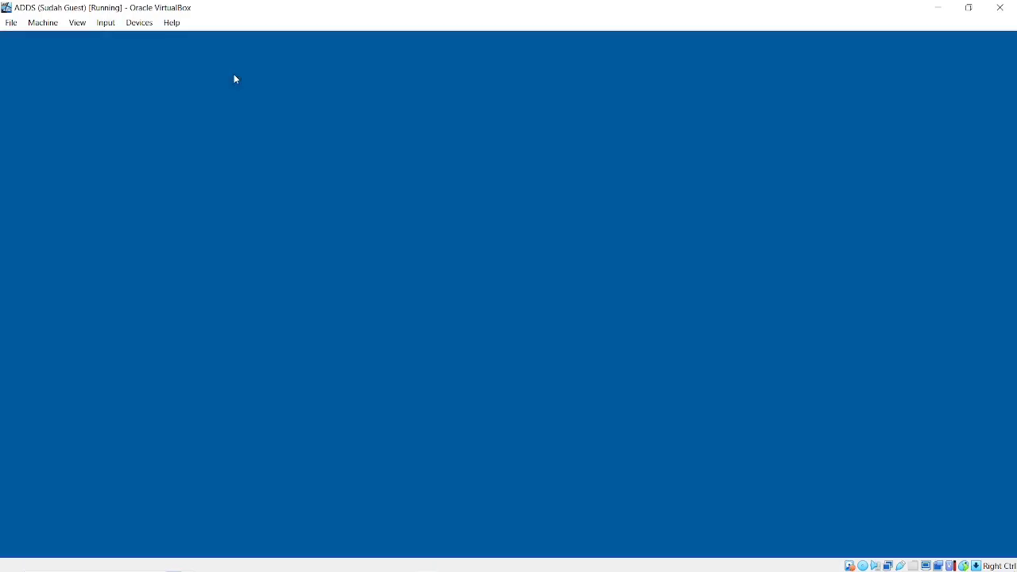
text(**)
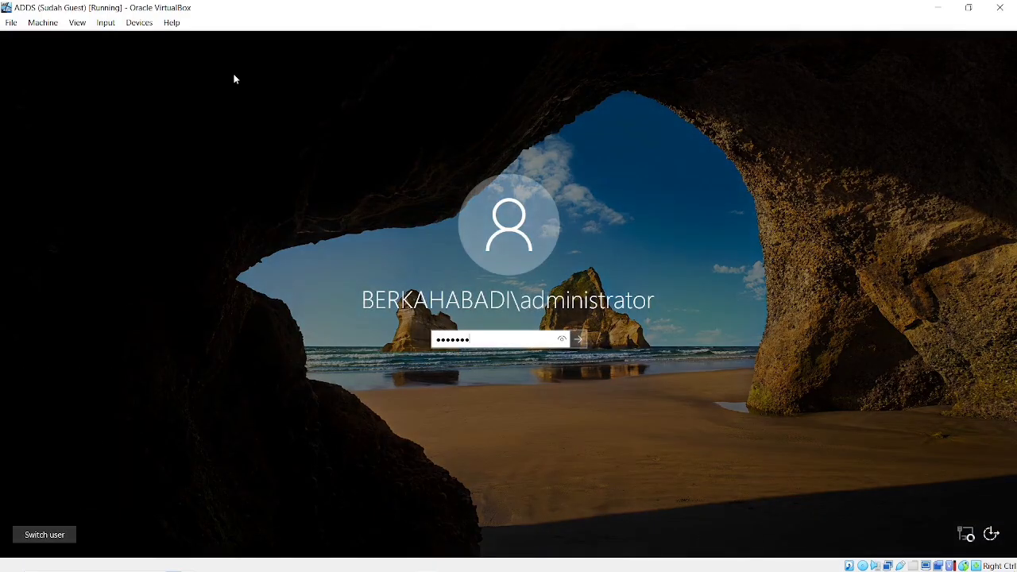
text(*******)
key(Return)
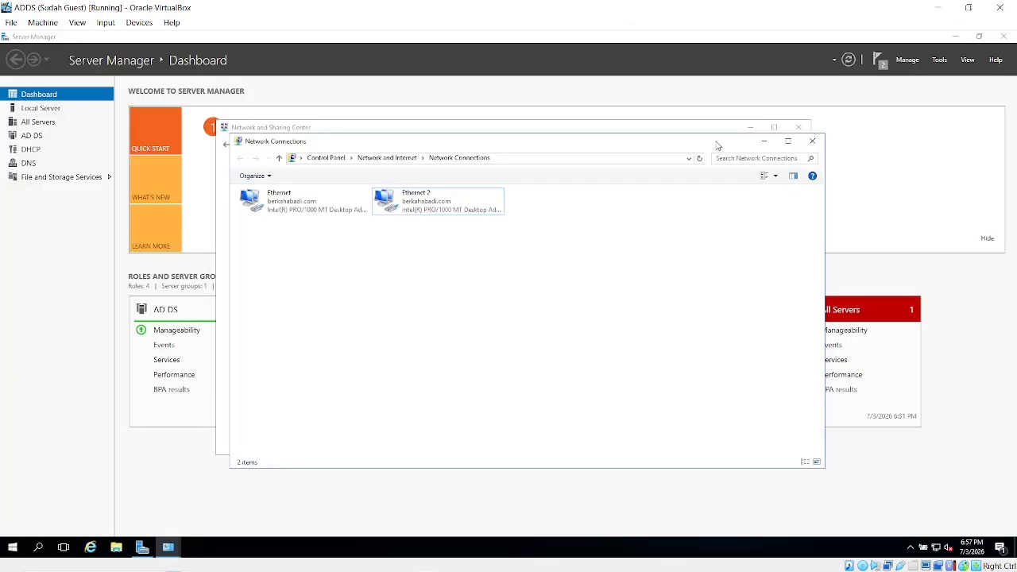
Open Active Directory Domains and Trusts from Tools and select child domain banjarbaru.berkahabadi.com.
click(939, 60)
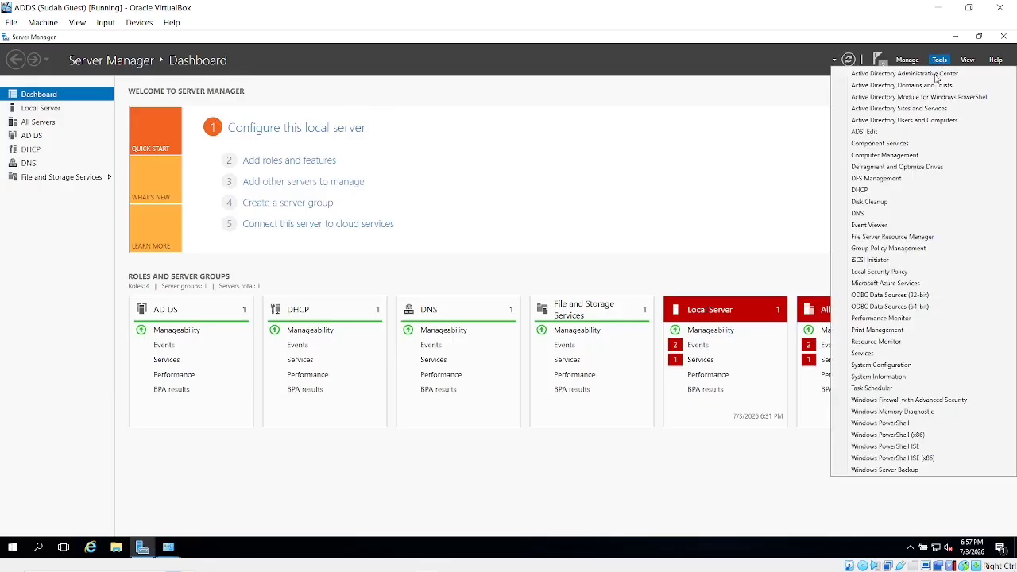
click(926, 87)
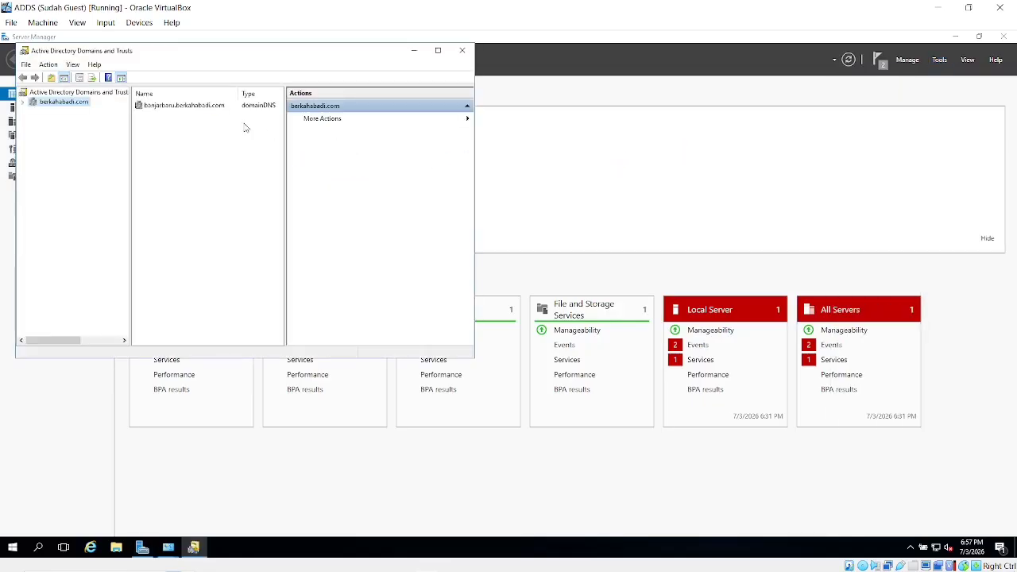
click(164, 106)
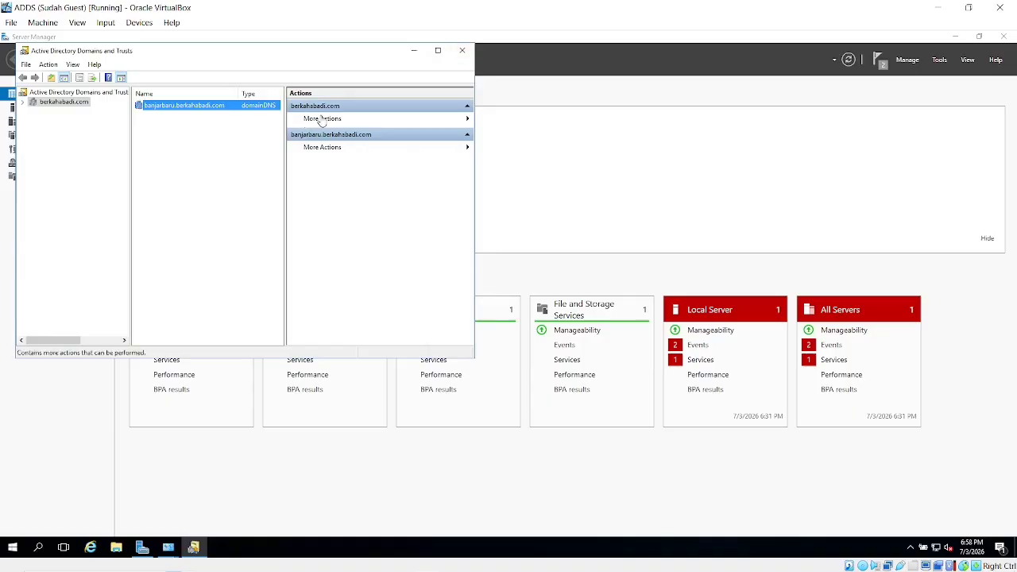
Minimize the VM window and launch the host's Task Manager by searching 'task'.
click(943, 6)
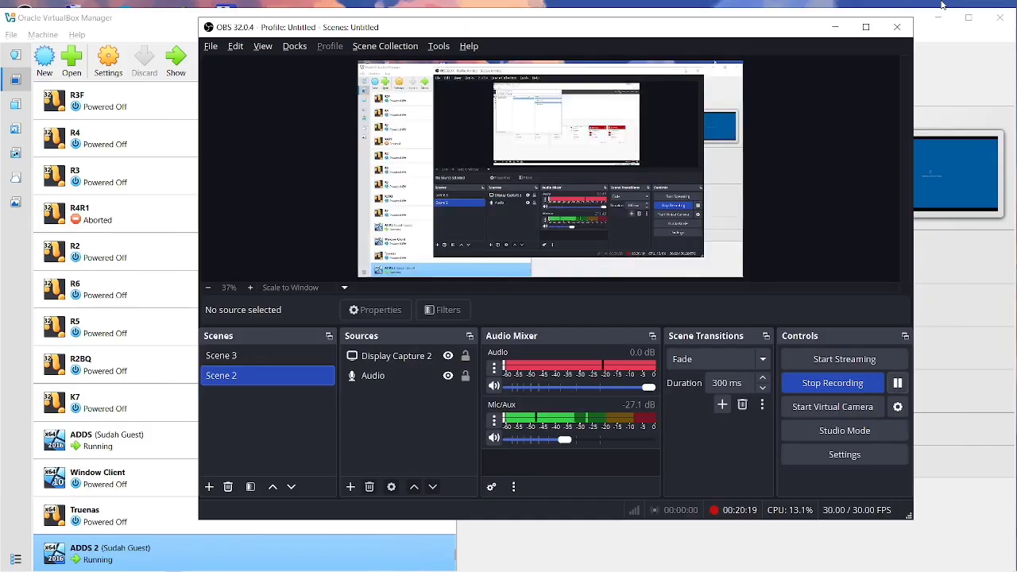
key(super)
text(task)
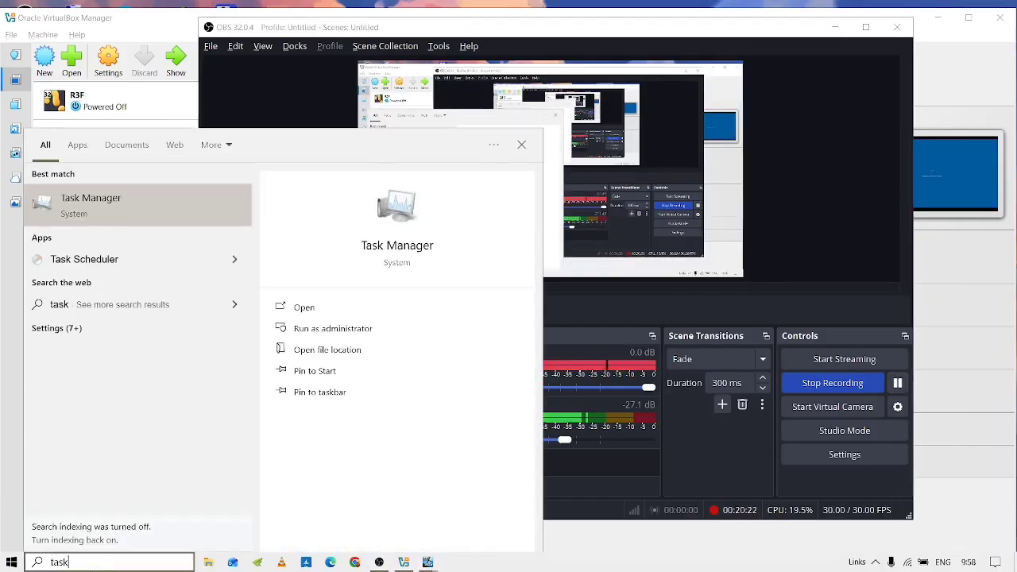
key(Return)
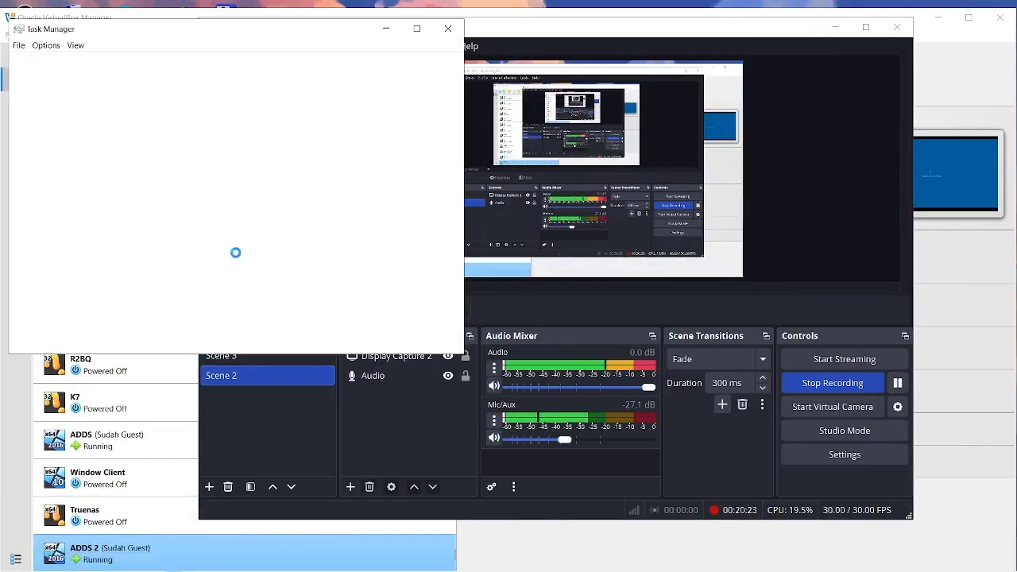
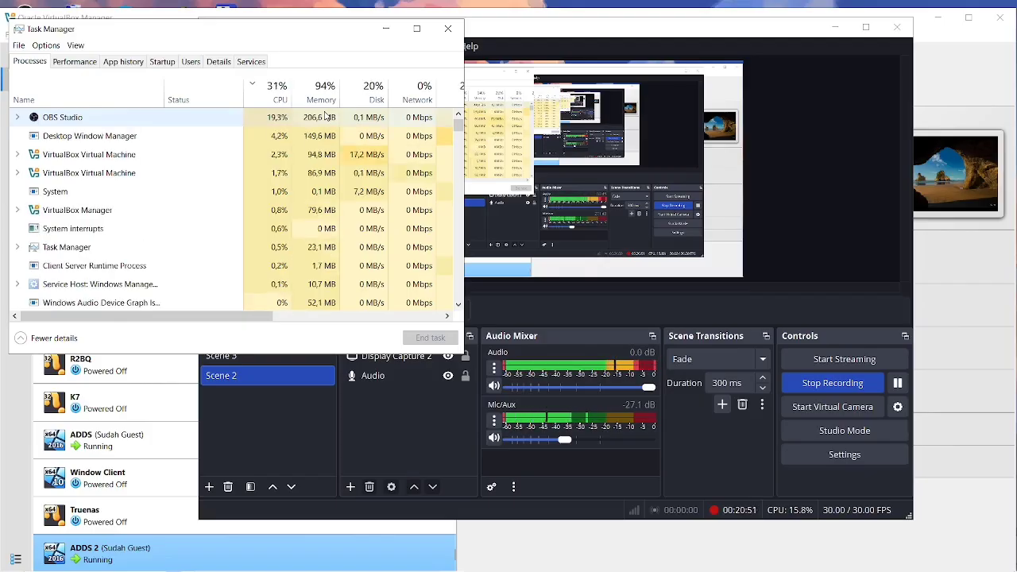
Close Task Manager and switch back to the Oracle VirtualBox Manager window.
key(alt)
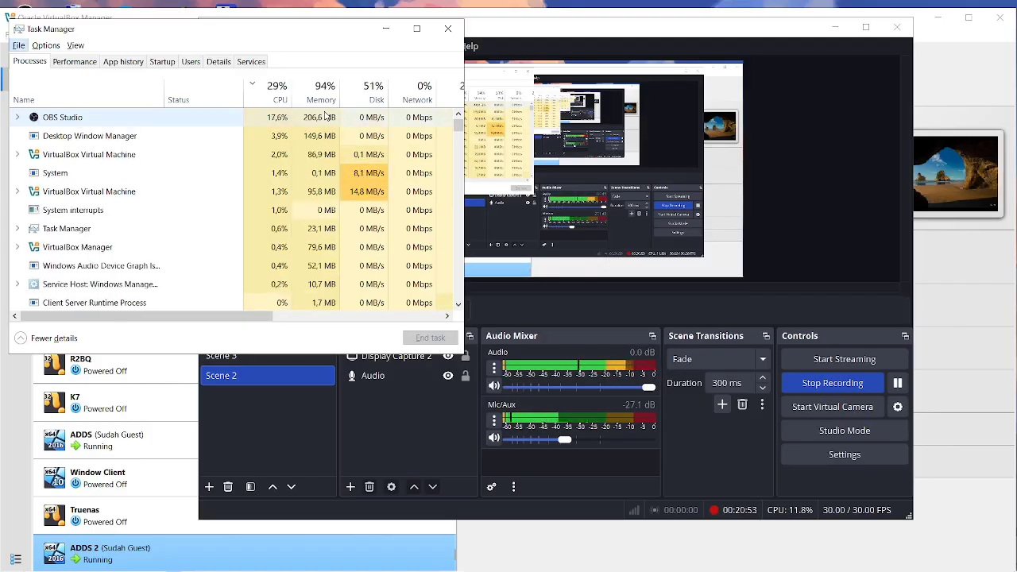
click(457, 27)
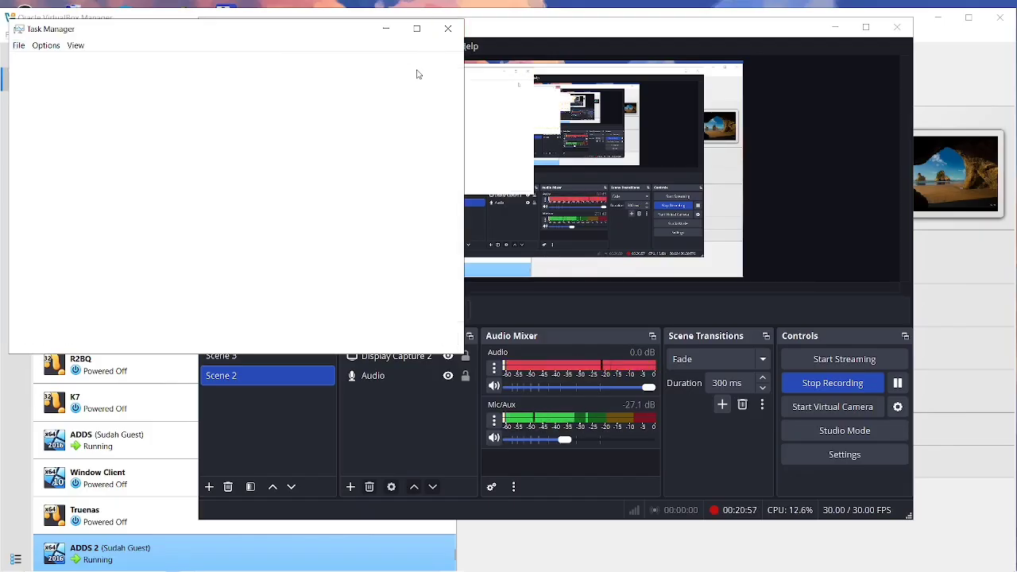
key(alt+Tab)
key(alt+Tab)
key(alt+Tab)
key(alt+Tab)
key(alt+Tab)
key(alt+Tab)
key(alt+Tab)
key(alt+Tab)
key(alt+Tab)
key(alt+Tab)
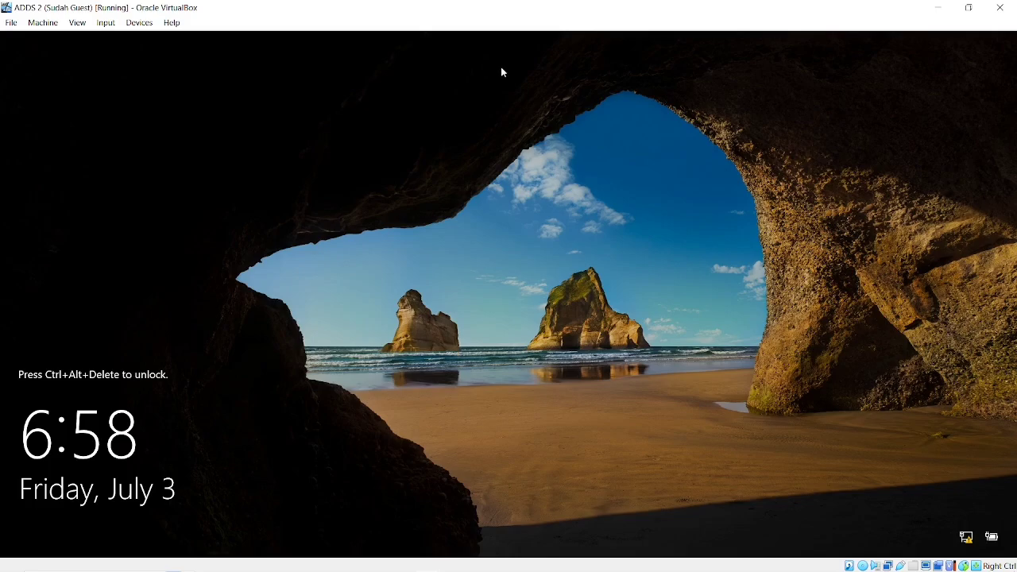
Minimize the ADDS 2 VM and OBS windows and bring the ADDS VM's Server Manager forward.
click(938, 8)
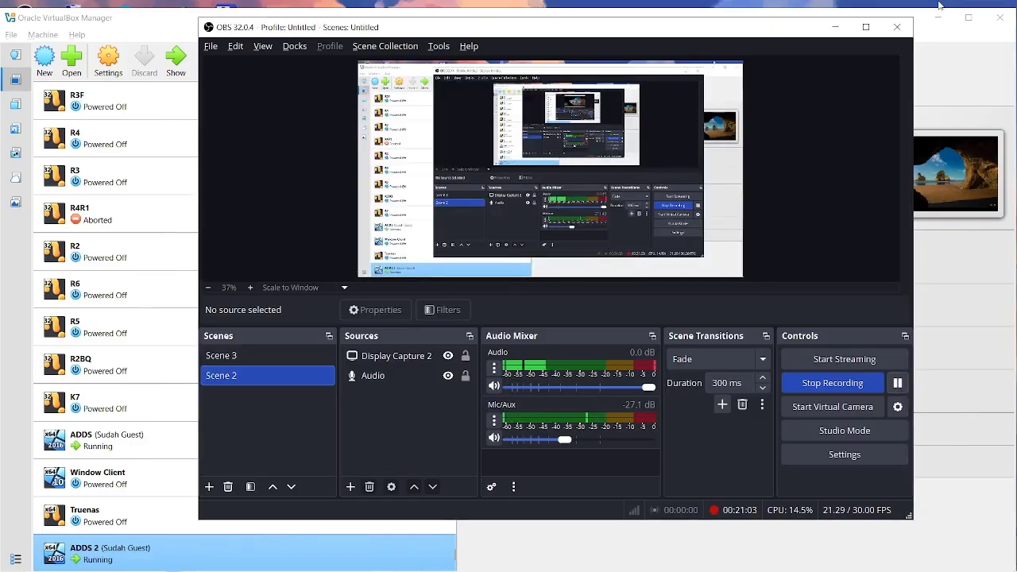
key(alt+Tab)
key(alt+Tab)
key(alt+Tab)
key(alt+Tab)
key(alt+Tab)
key(alt+Tab)
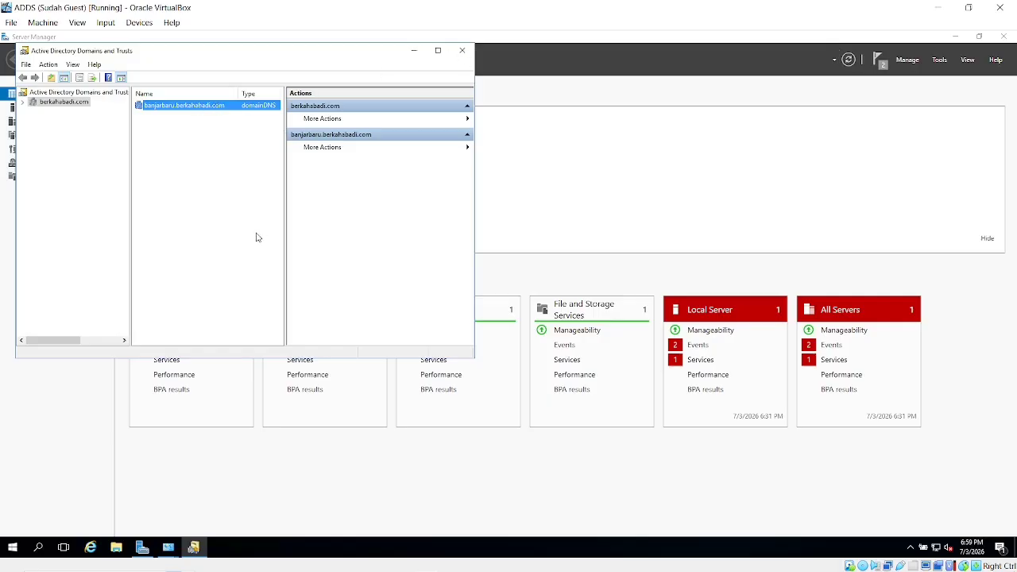
click(938, 7)
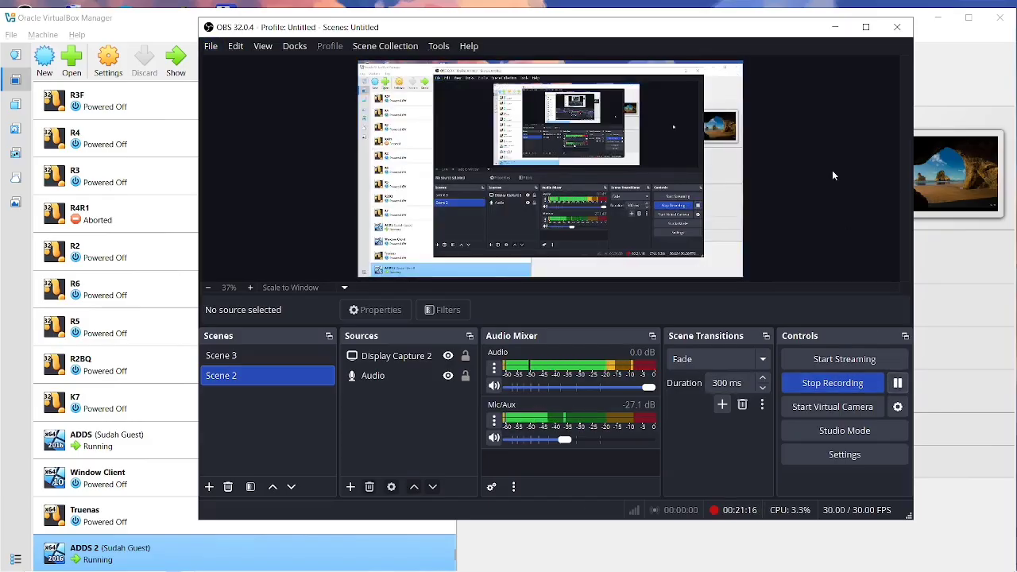
click(835, 27)
key(alt+Tab)
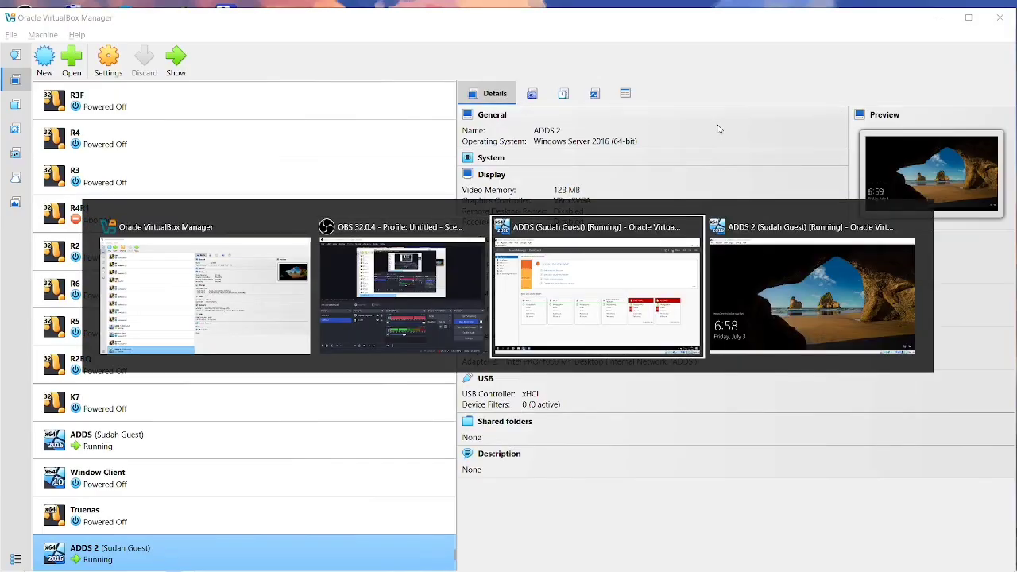
key(alt+Tab)
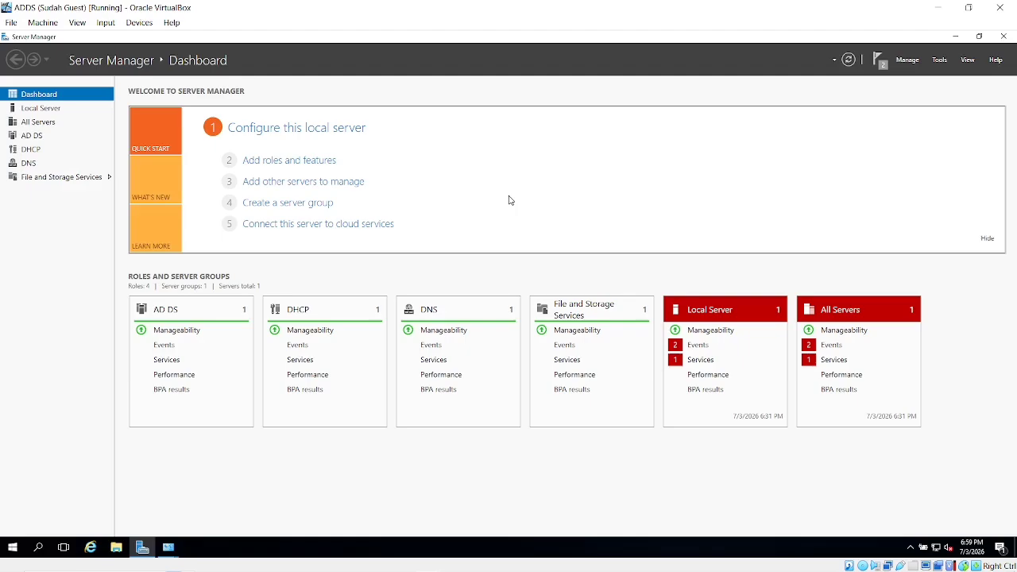
click(940, 63)
click(911, 62)
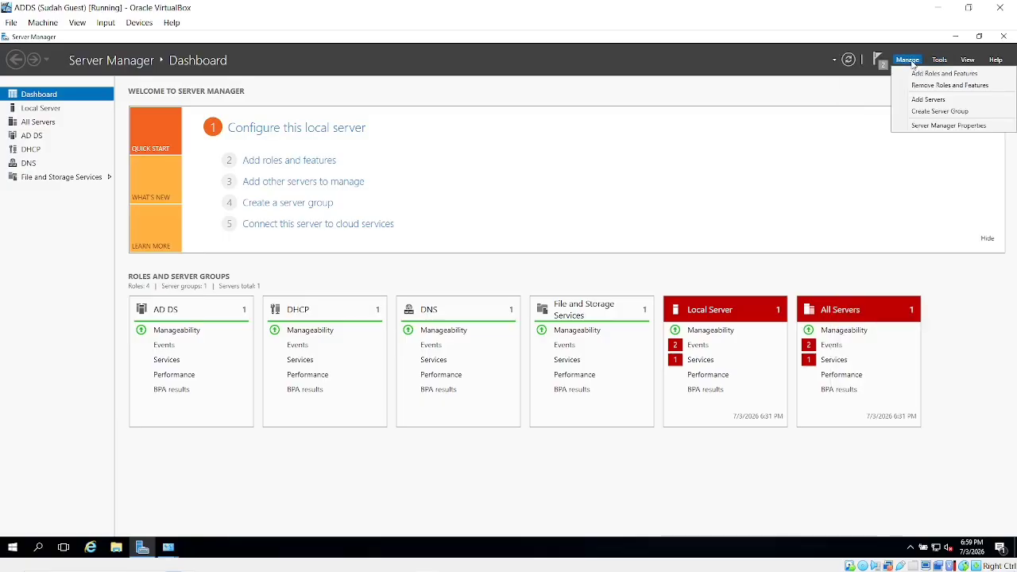
click(921, 74)
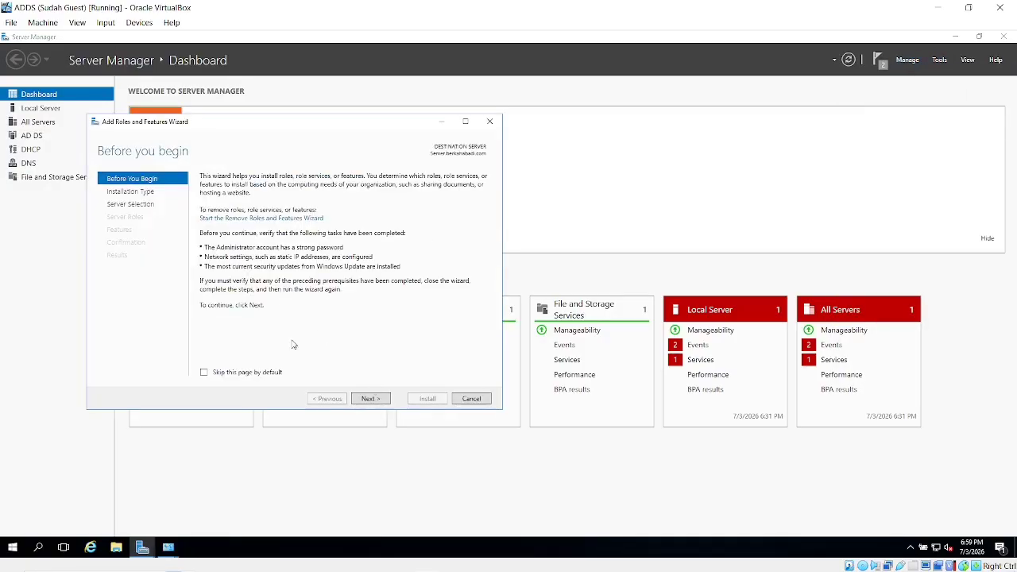
click(119, 205)
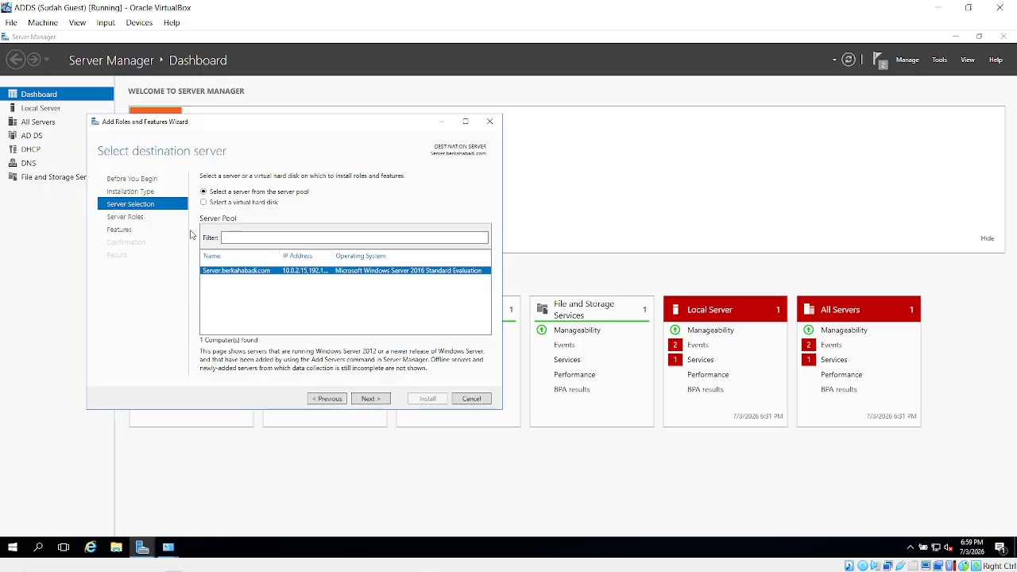
click(149, 218)
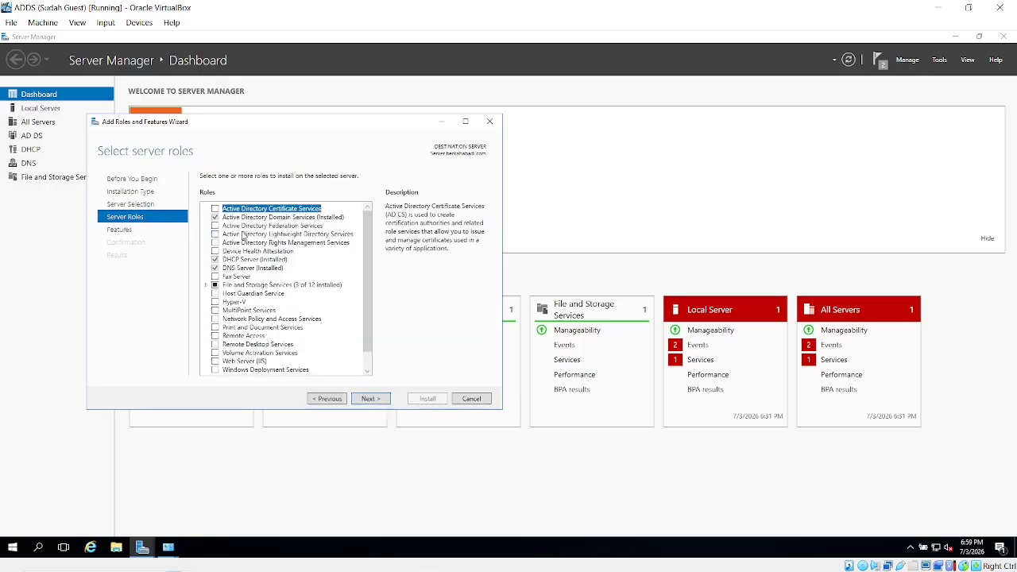
click(241, 260)
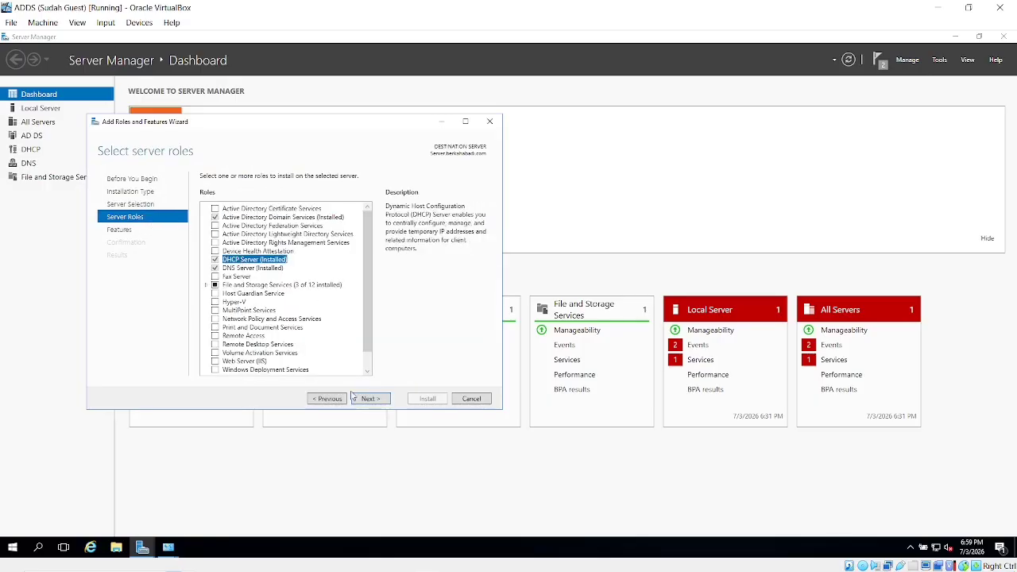
click(470, 398)
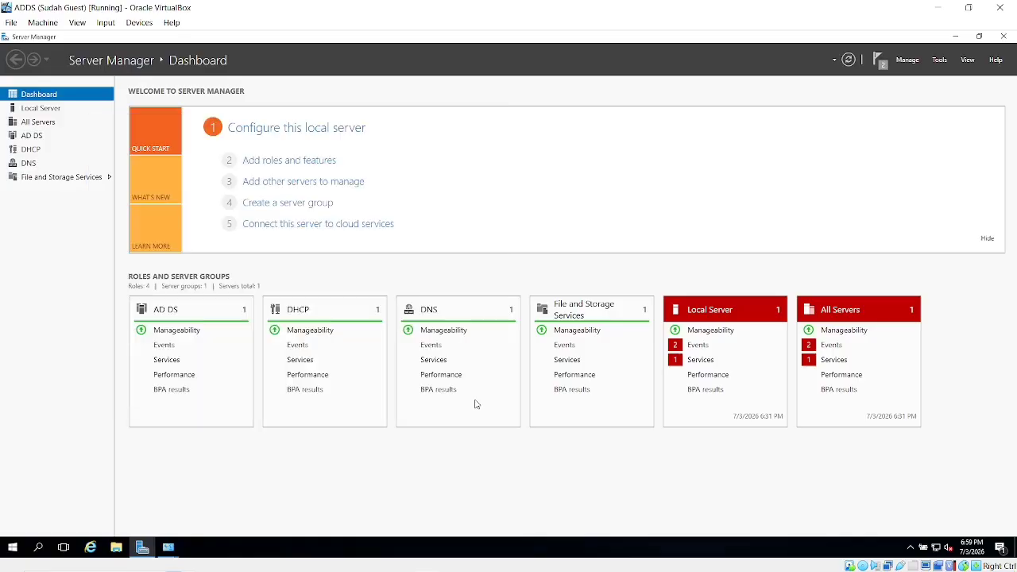
Open the DHCP console from Tools, maximize it, and expand the server's IPv4 node.
click(944, 62)
click(880, 191)
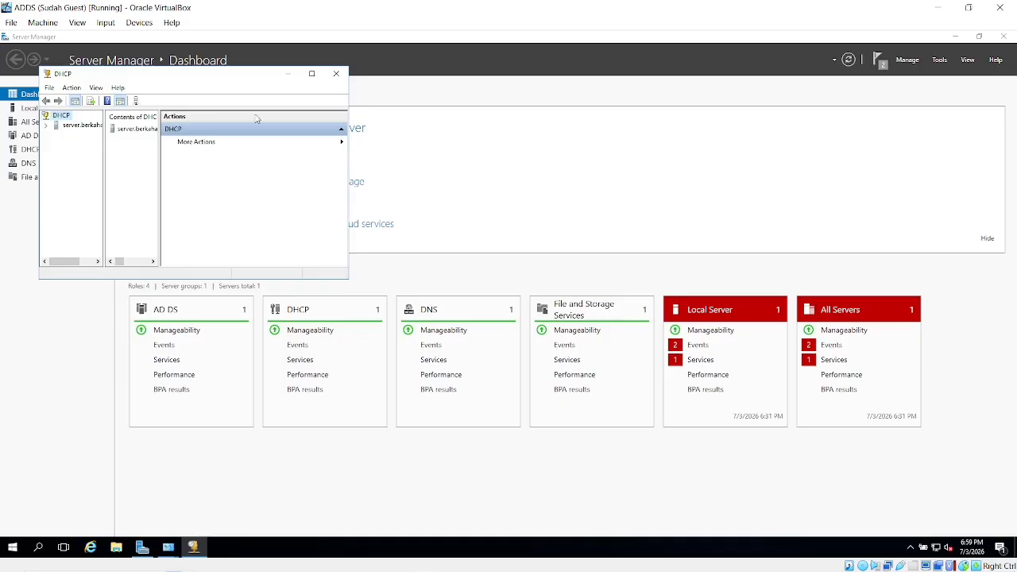
click(323, 76)
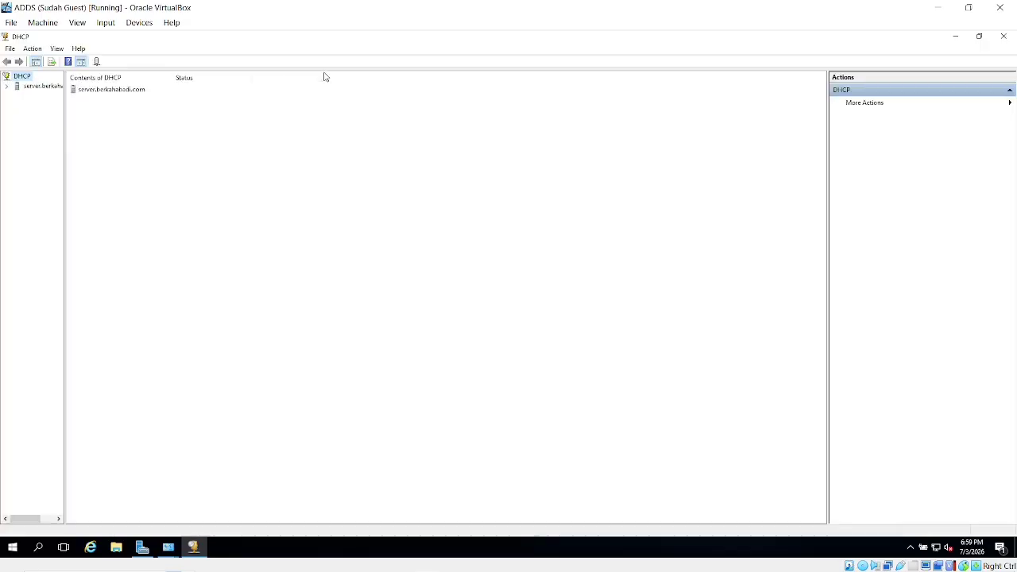
click(45, 89)
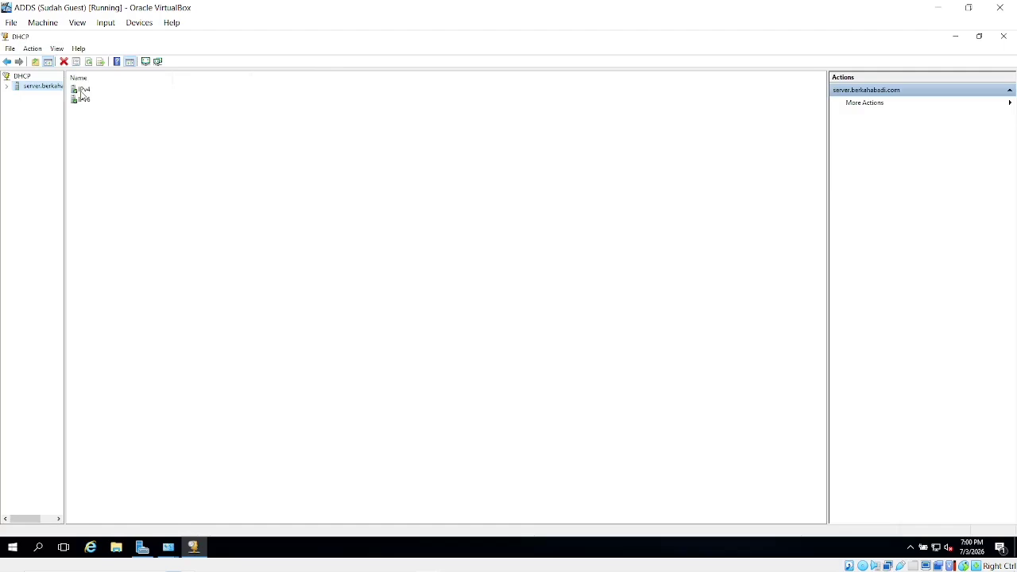
double_click(83, 91)
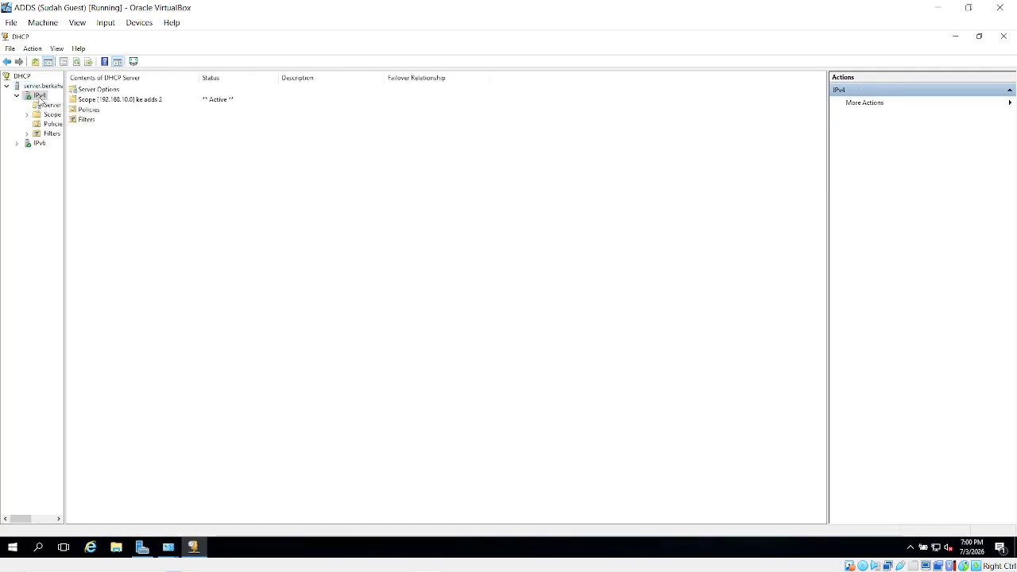
right_click(38, 96)
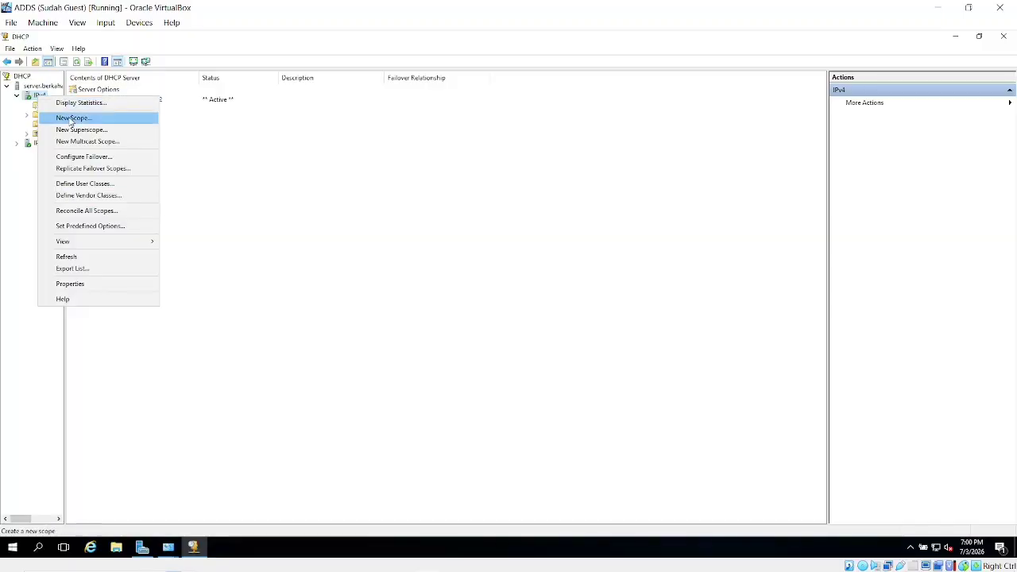
click(208, 132)
Browse the 192.168.10.0 scope's Address Pool and empty Address Leases, then open Reservations.
double_click(144, 104)
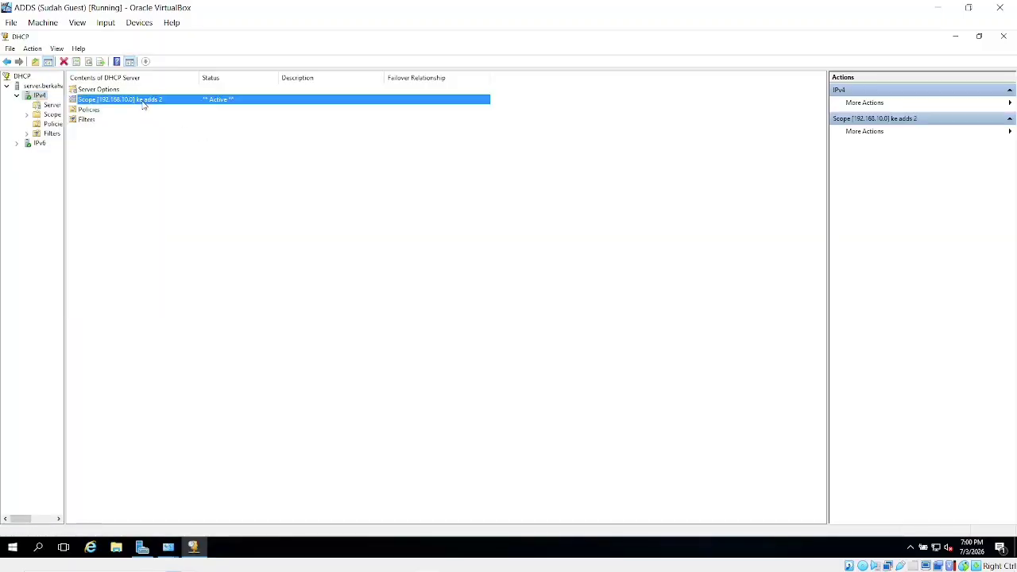
double_click(97, 90)
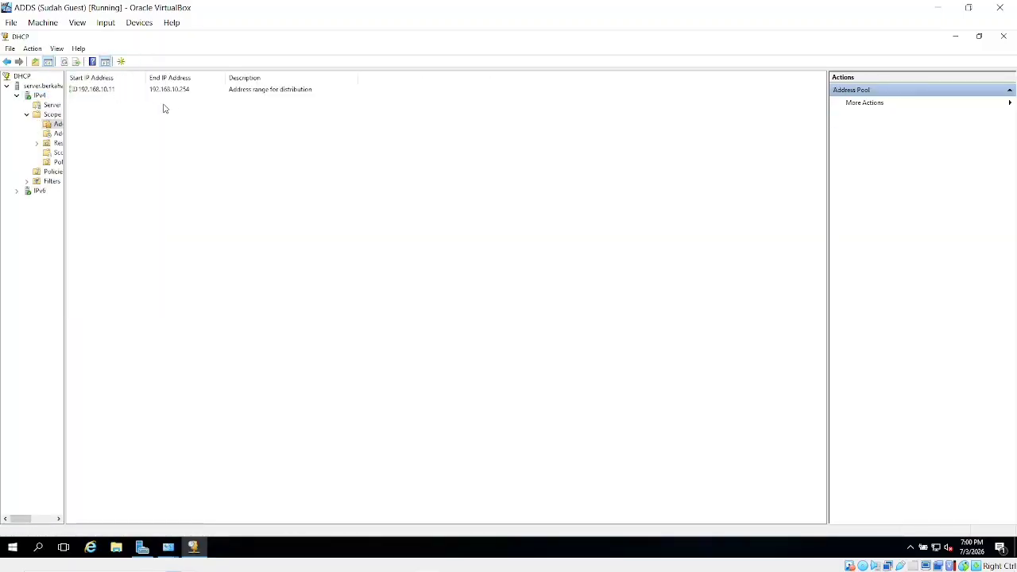
click(101, 91)
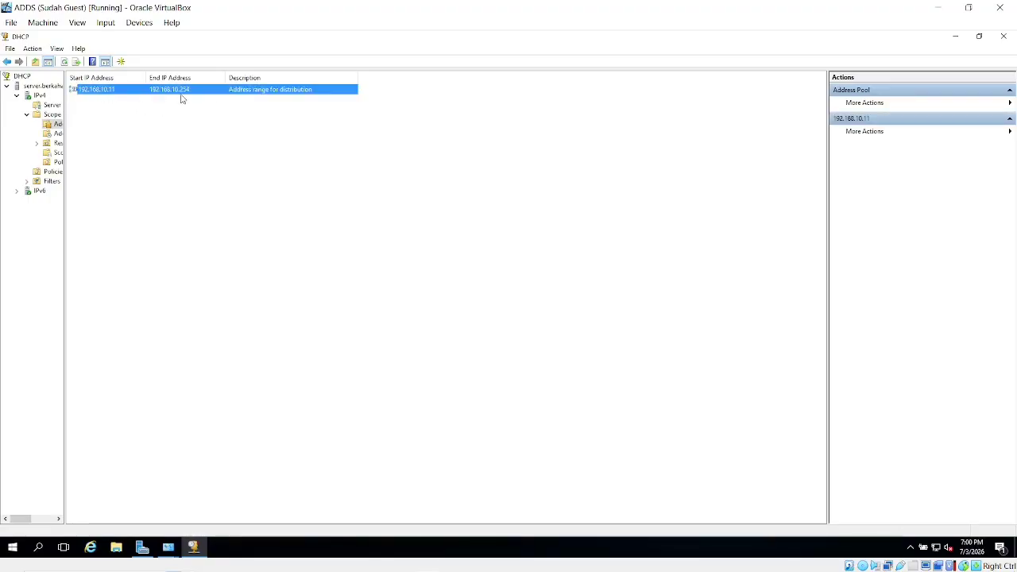
click(7, 62)
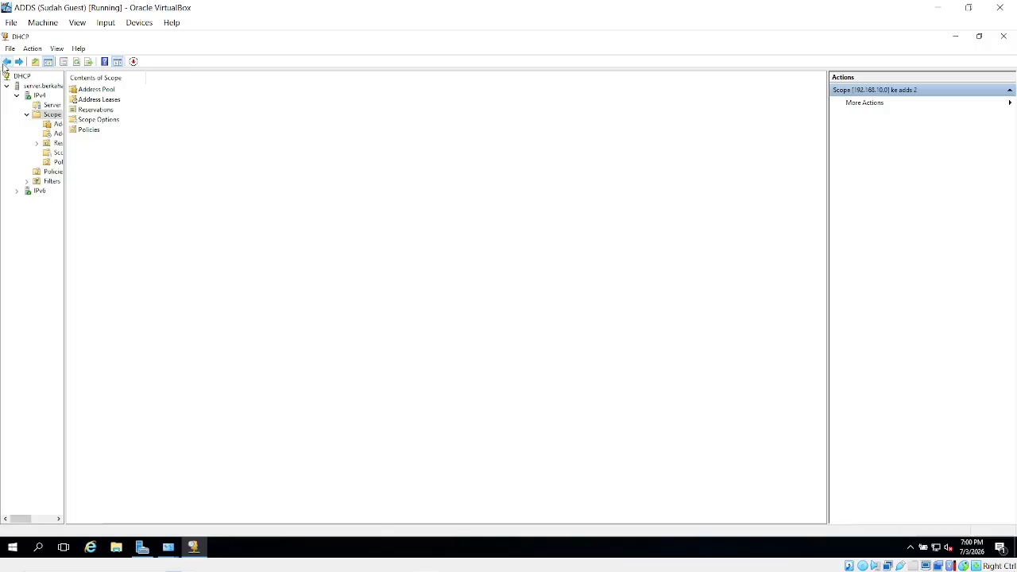
double_click(119, 101)
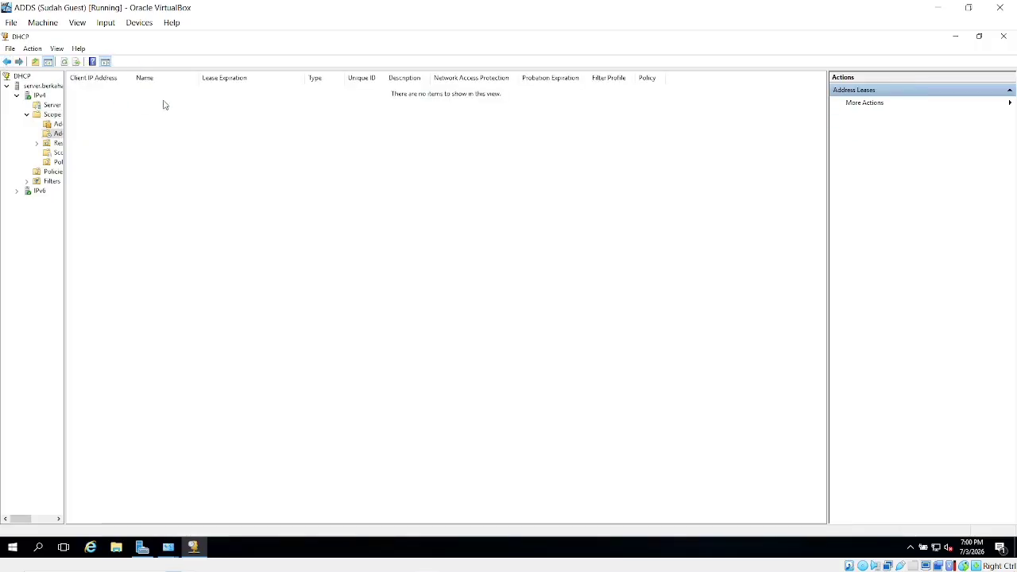
click(6, 62)
double_click(93, 110)
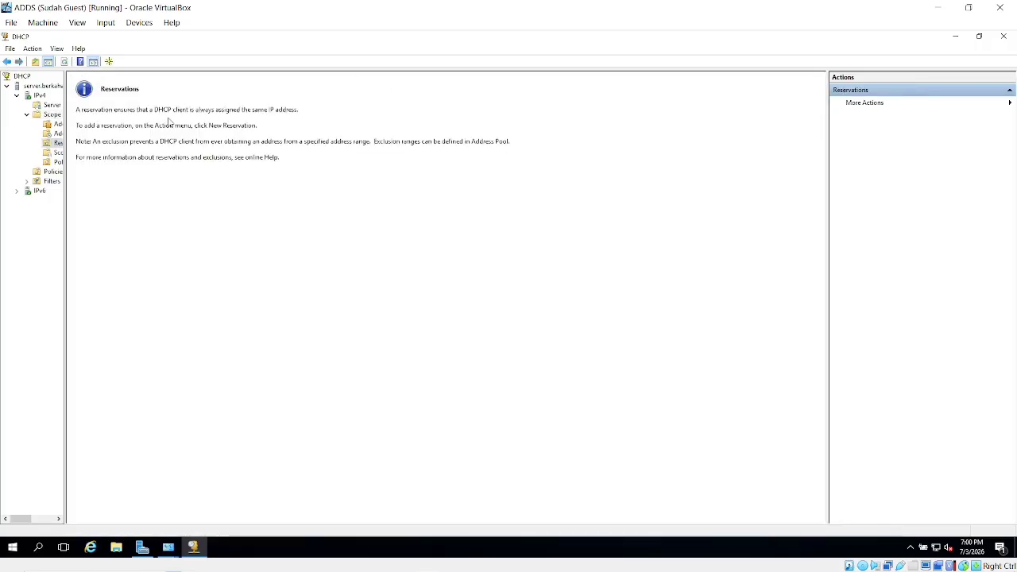
Open a New Reservation form, close it without adding one, and minimize the ADDS window.
right_click(58, 143)
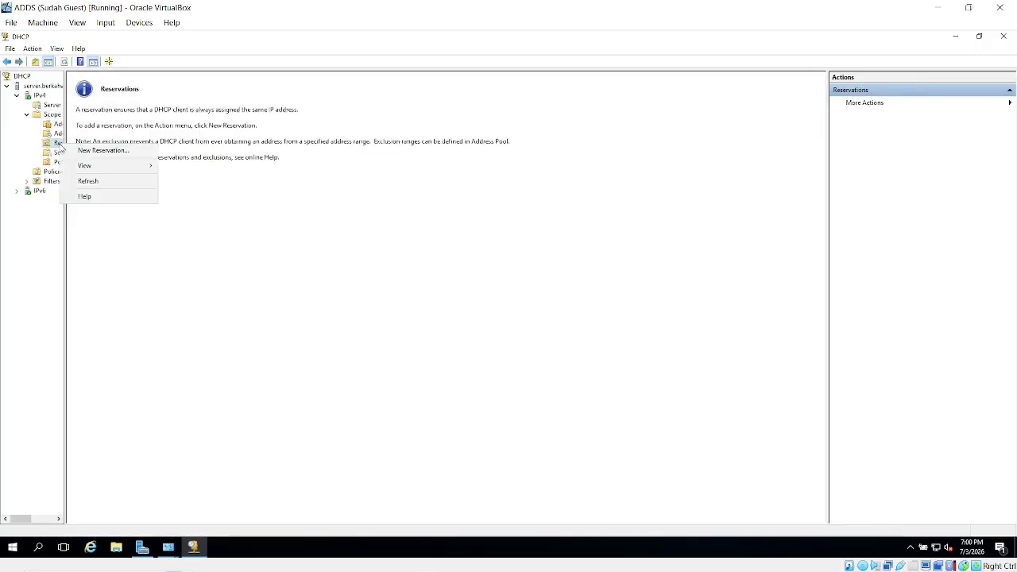
click(85, 151)
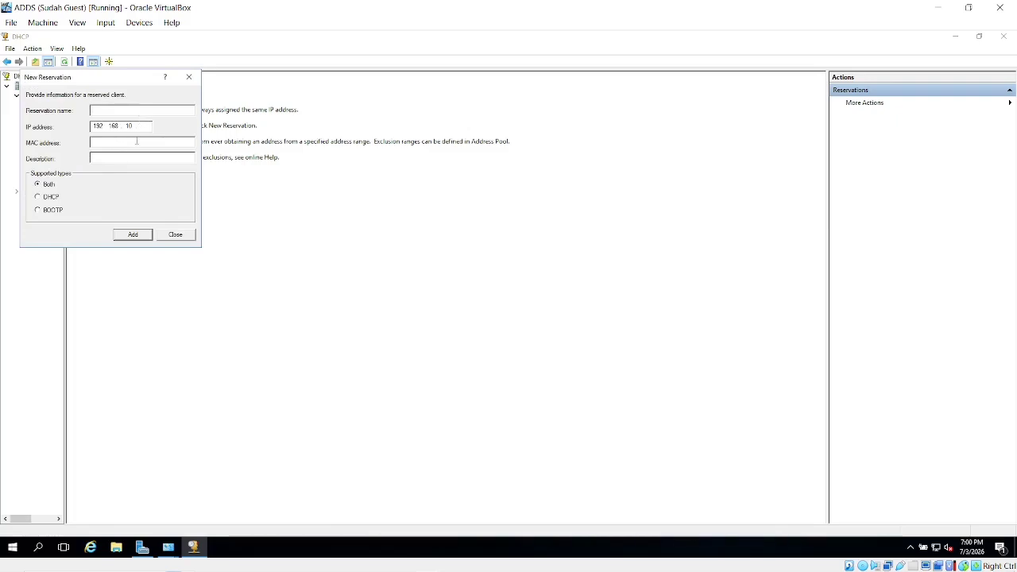
click(175, 234)
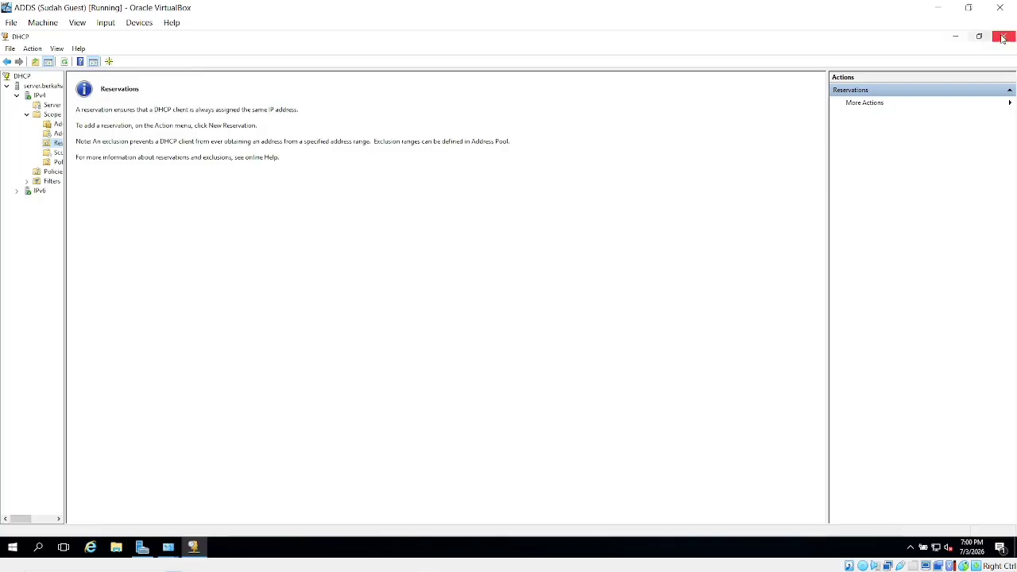
click(943, 10)
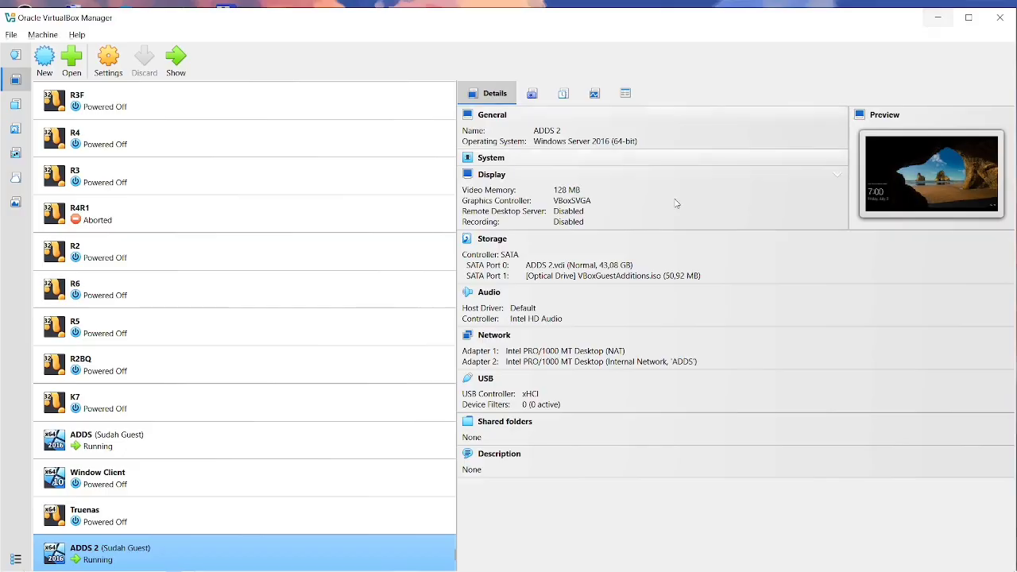
Review the ADDS and ADDS 2 machine details, minimize VirtualBox Manager, and return to the ADDS guest.
click(124, 450)
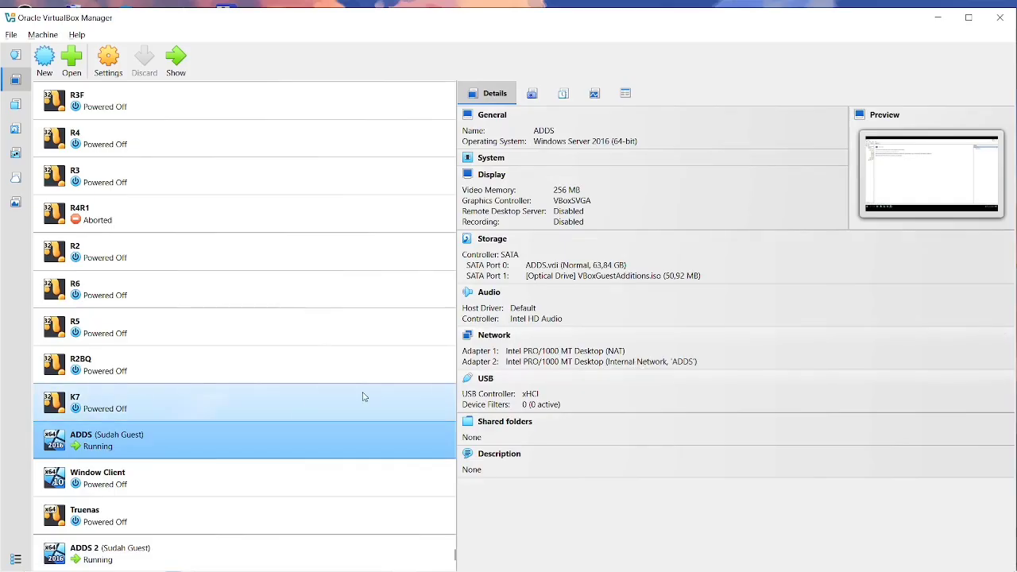
click(208, 551)
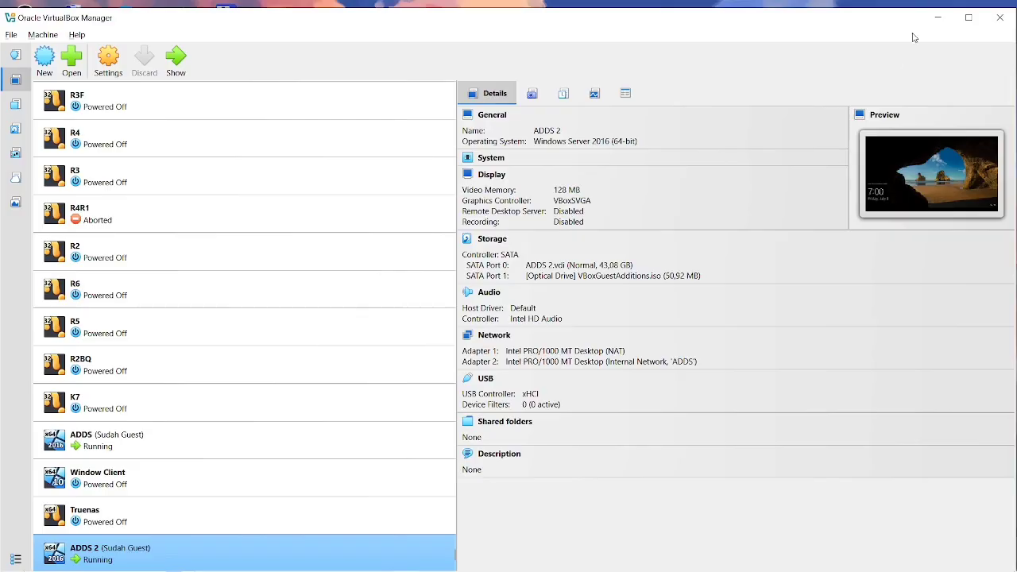
click(937, 17)
key(alt+Tab)
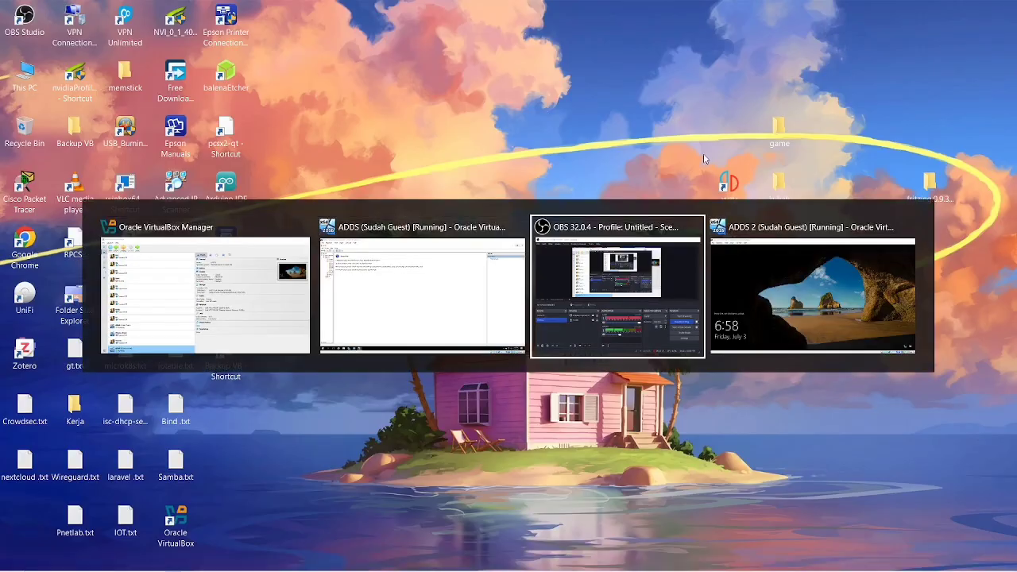
key(alt+Tab)
key(alt+Tab)
key(alt+Tab)
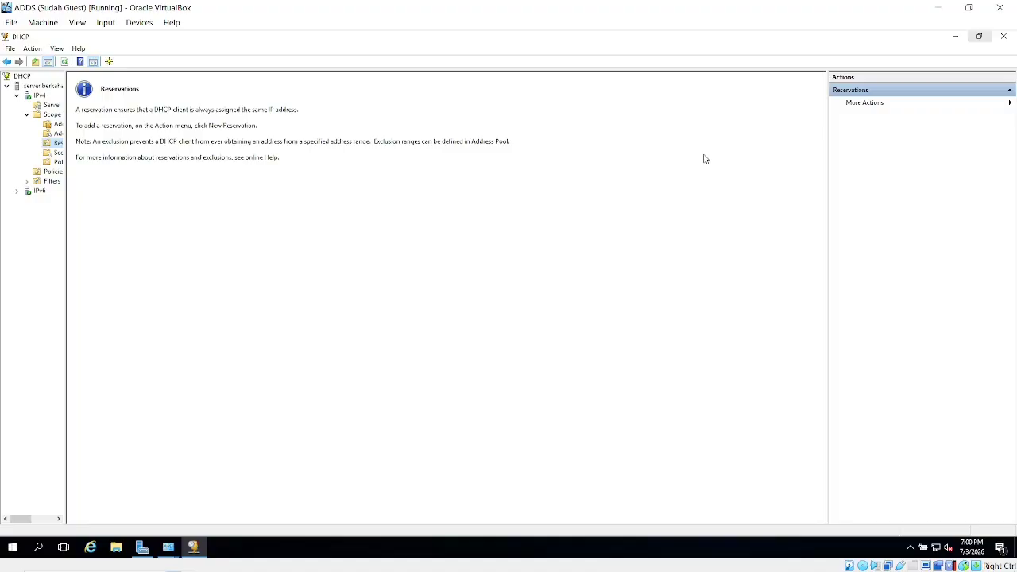
Close the DHCP console and review the AD DS role in Add Roles and Features, cancelling the wizard.
click(1004, 34)
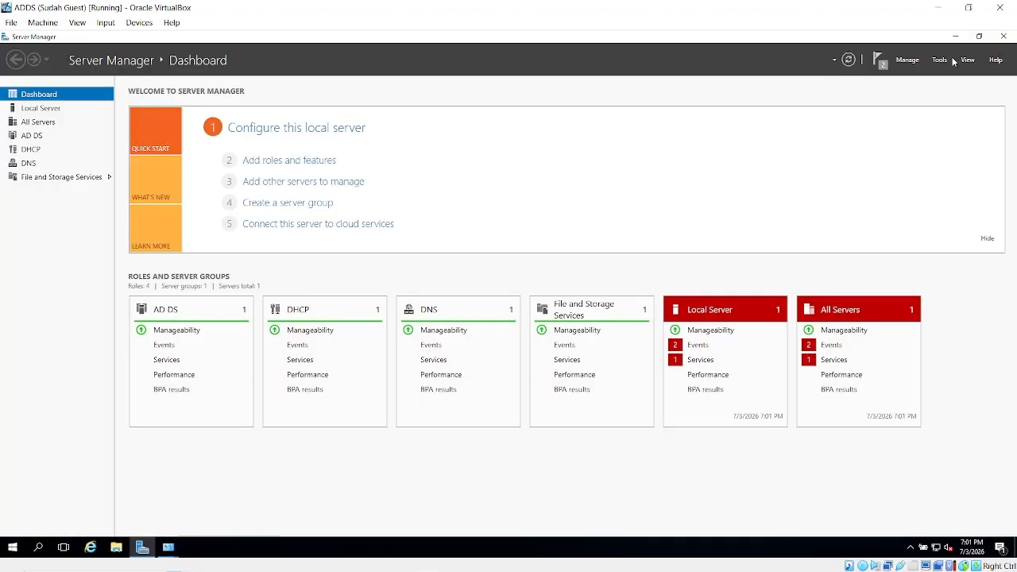
click(908, 60)
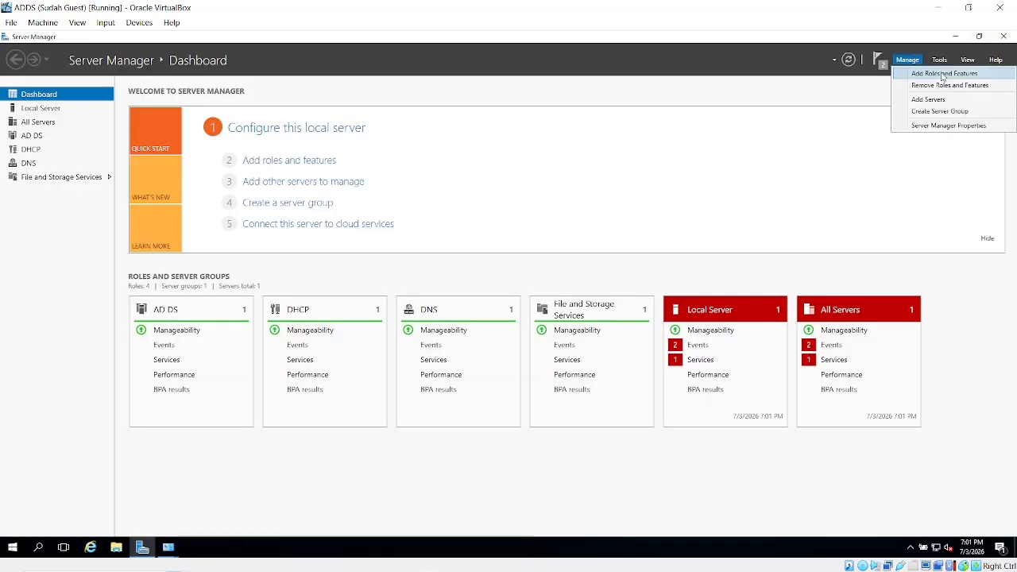
click(926, 72)
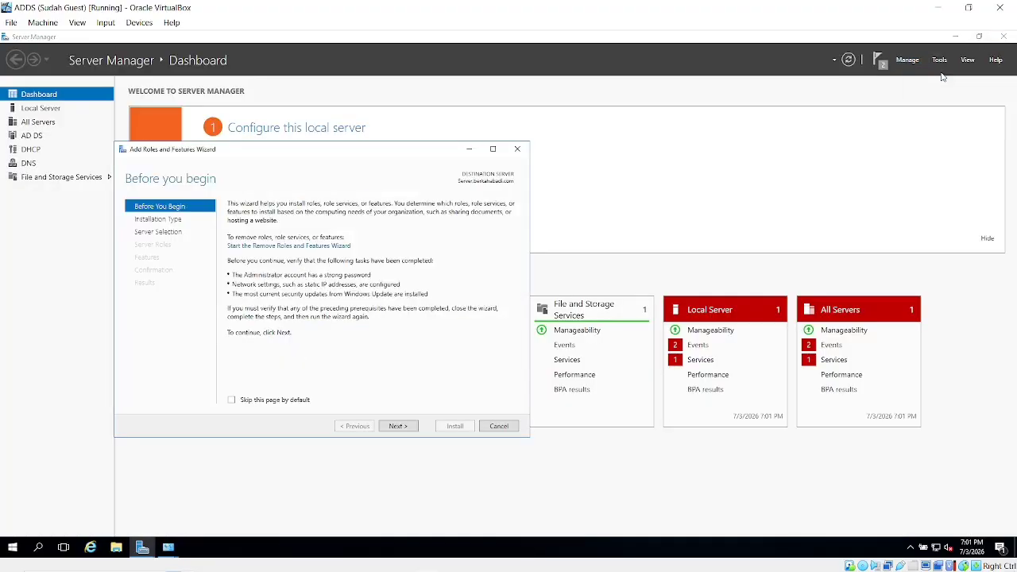
click(166, 232)
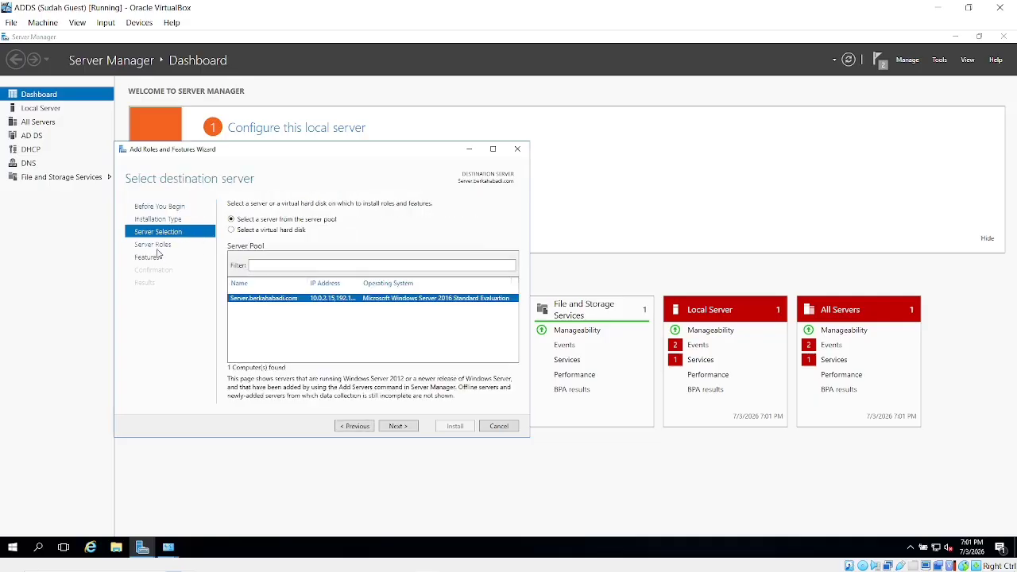
click(158, 248)
click(271, 246)
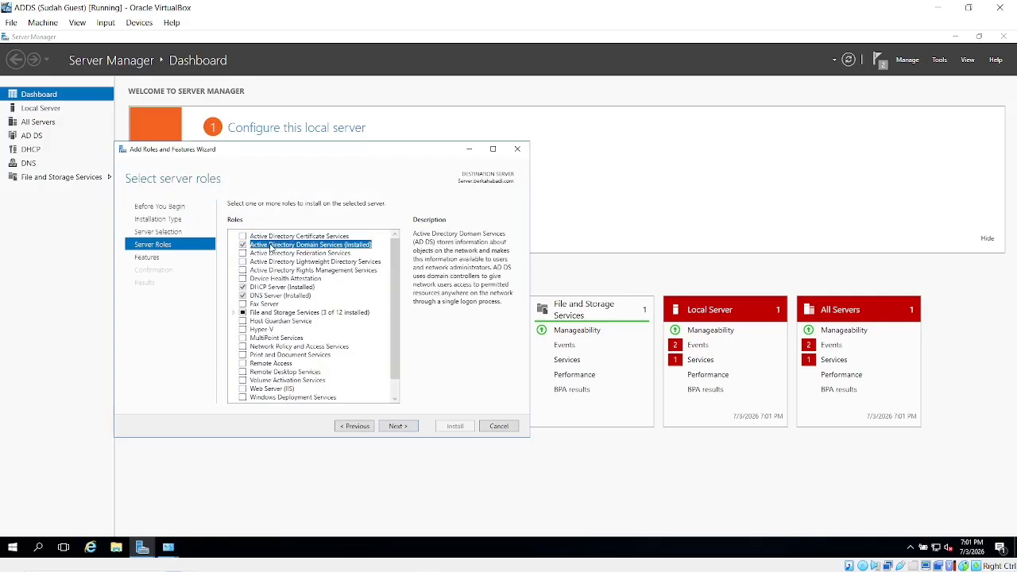
click(508, 428)
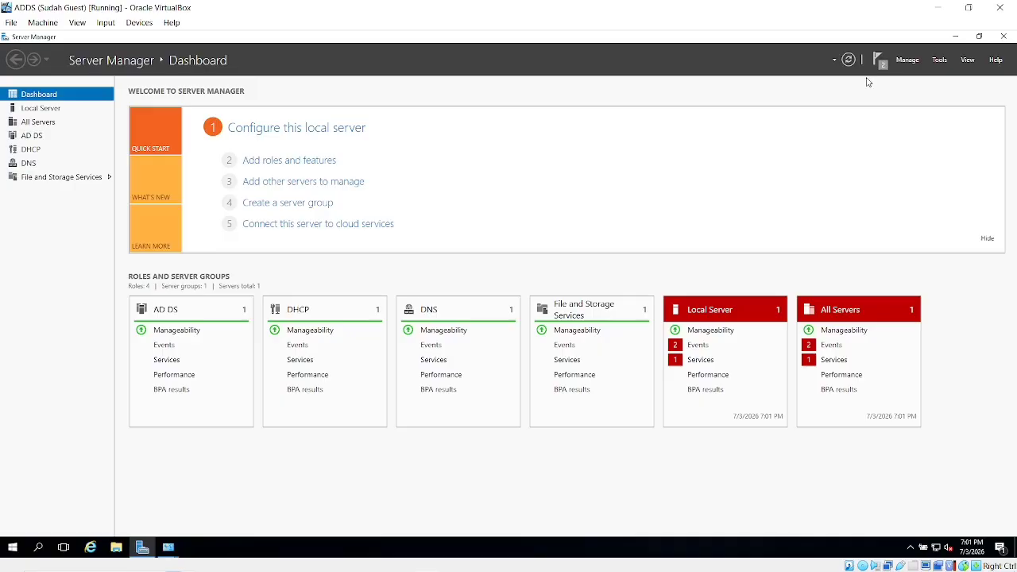
Switch to the ADDS 2 VM, send Ctrl-Alt-Del, and sign in with the administrator password.
click(938, 7)
key(alt+Tab)
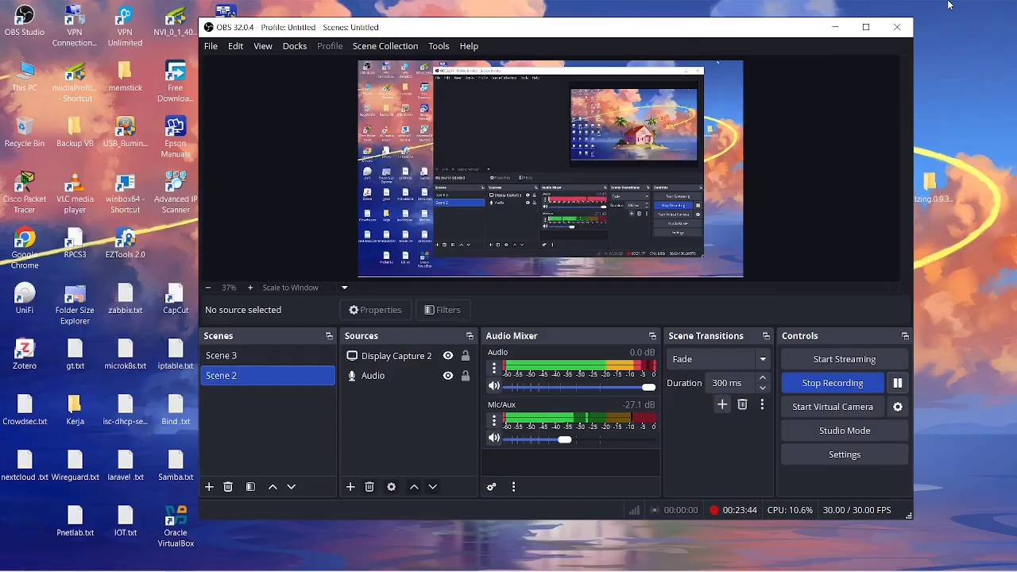
key(alt+Tab)
key(Tab)
key(alt+Tab)
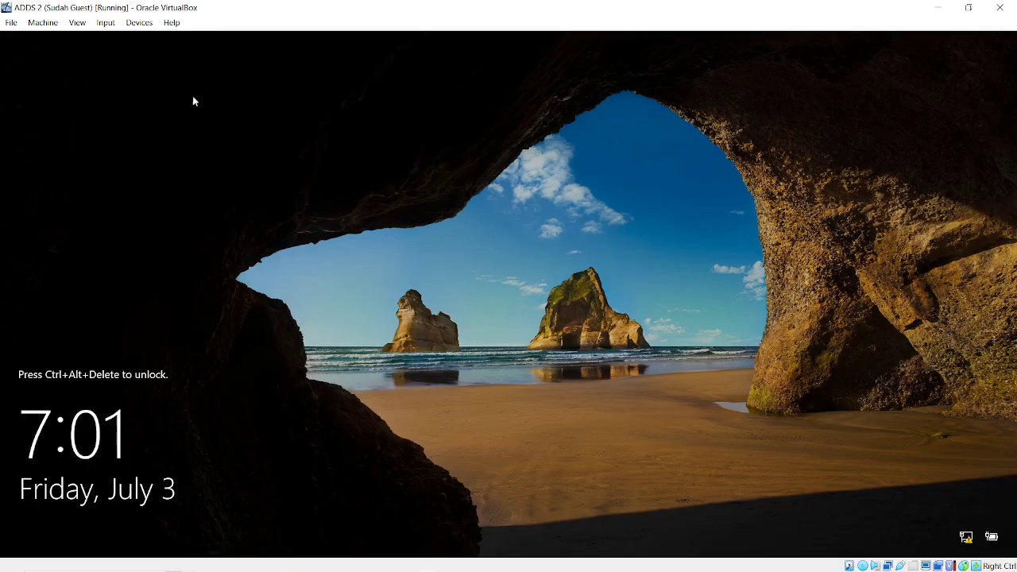
click(105, 22)
mouse_move(135, 41)
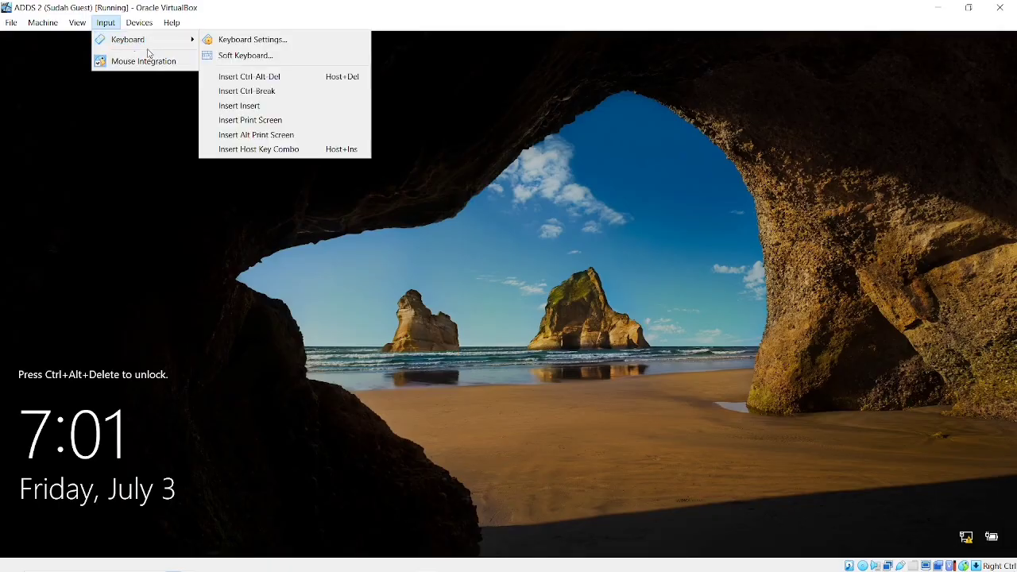
click(231, 79)
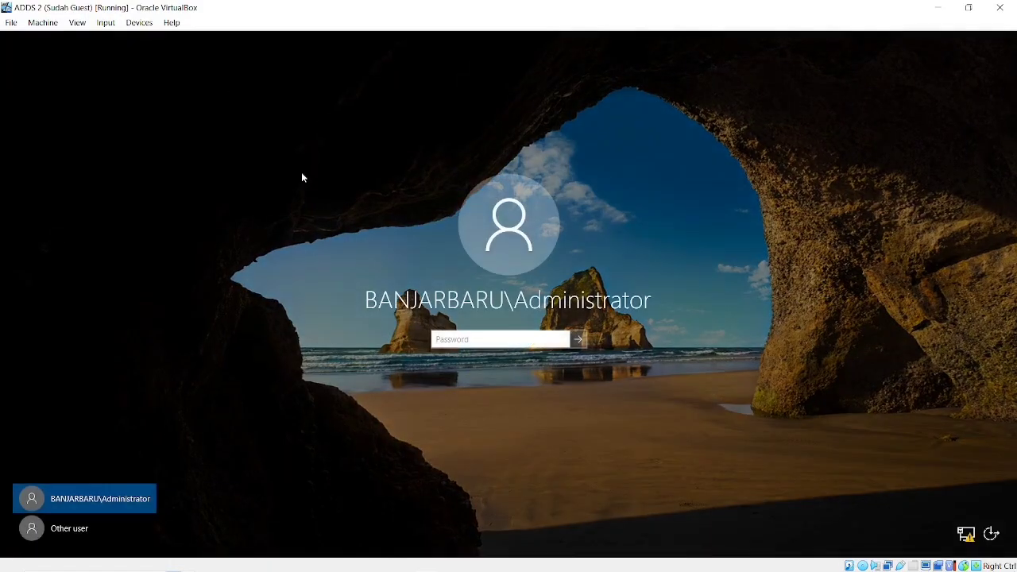
text(*********)
key(Return)
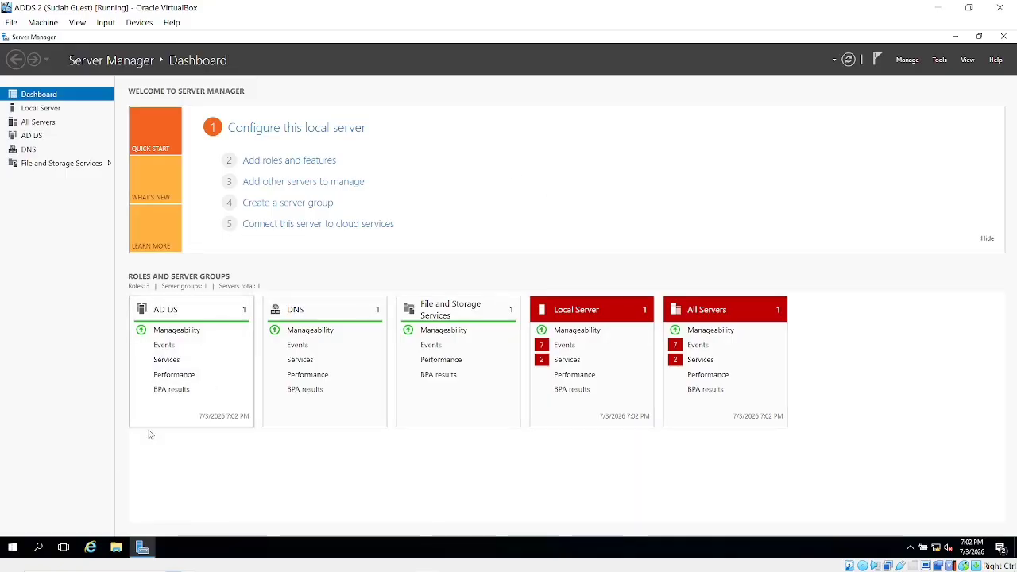
Open an administrator Command Prompt and attempt an nslookup of berkahabadi.com.
click(39, 547)
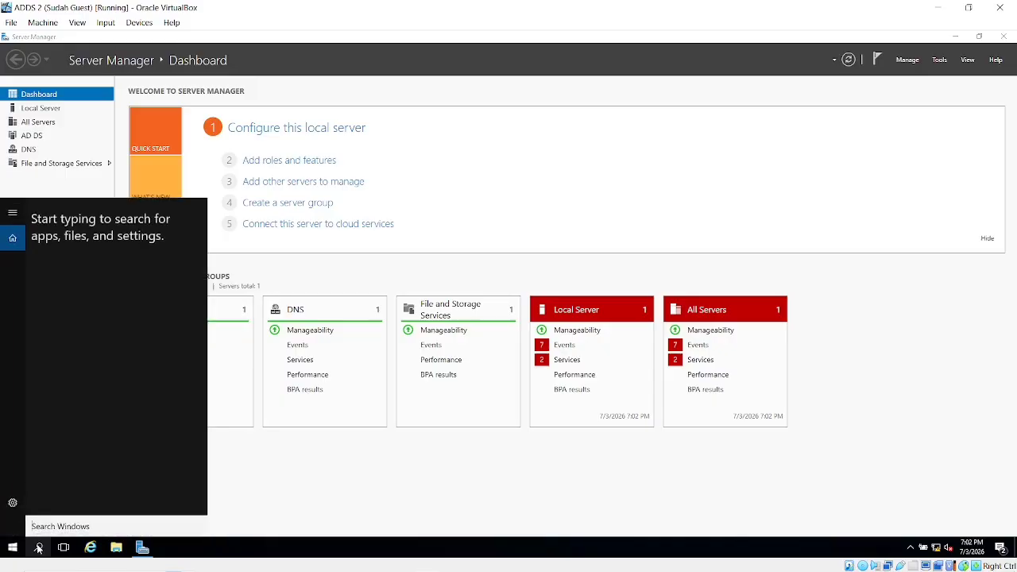
text(cmd)
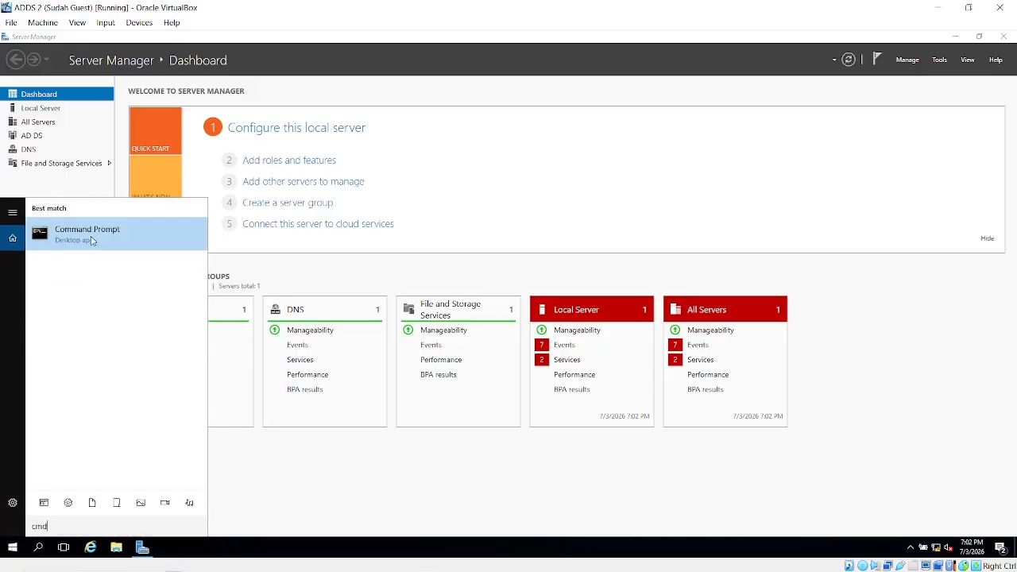
click(91, 240)
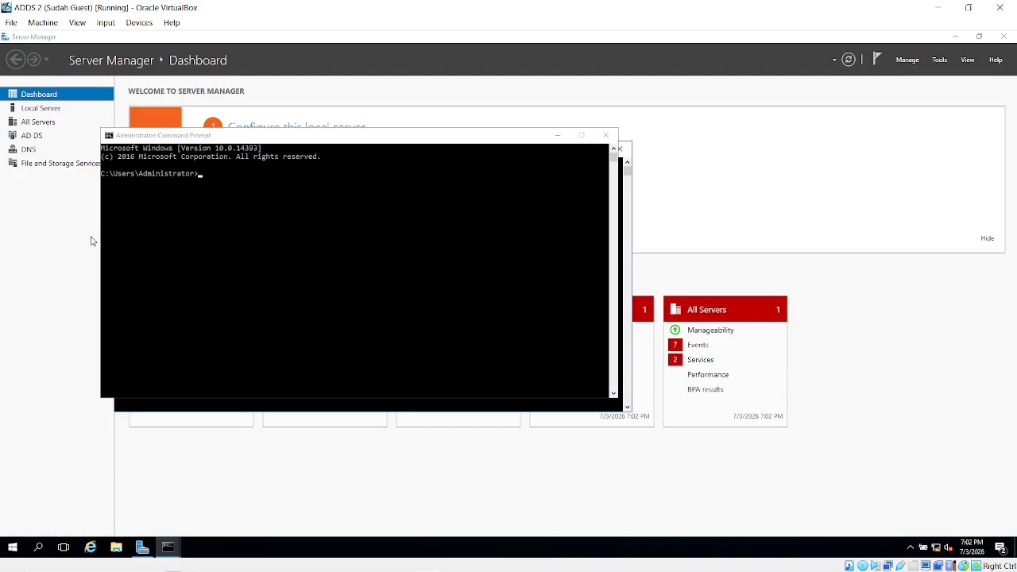
click(232, 170)
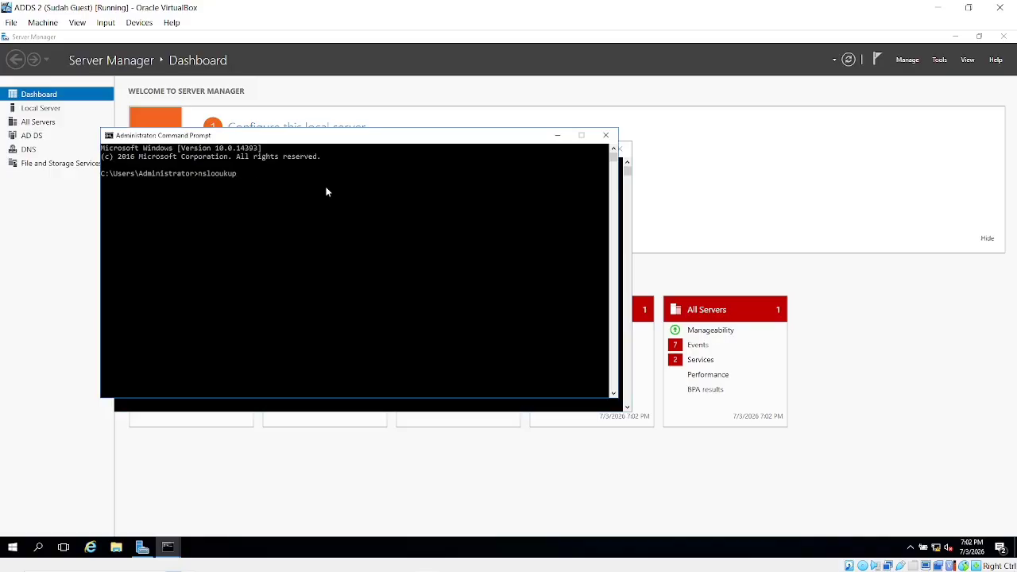
text(berkahabadi.com)
key(Return)
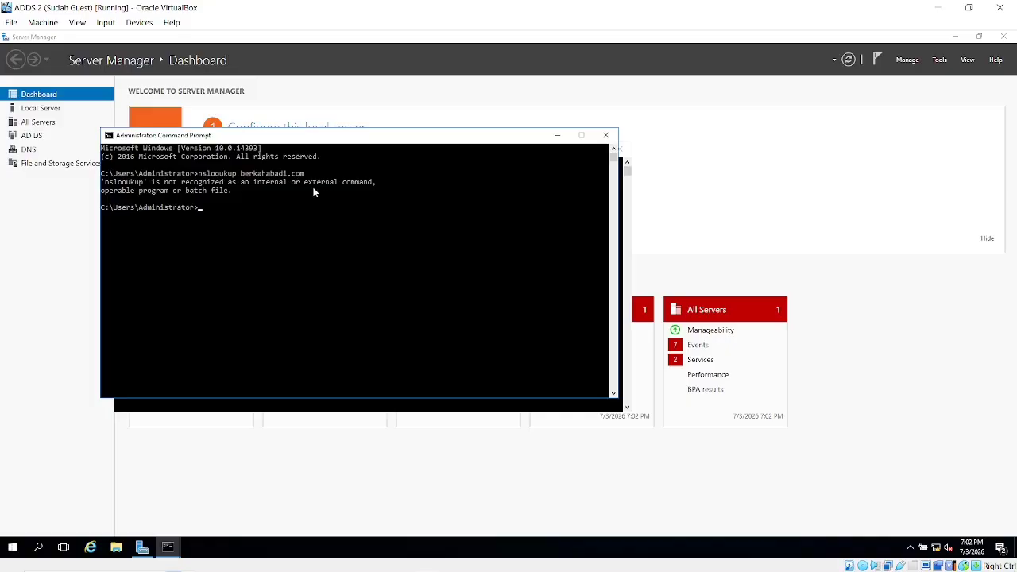
key(Up)
key(Return)
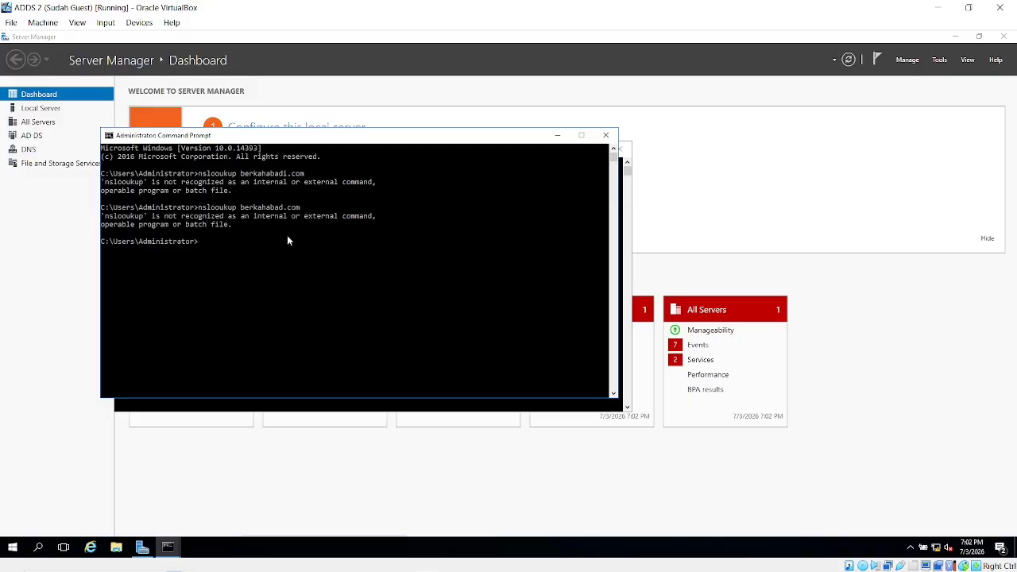
text(nslooukup berkahaba)
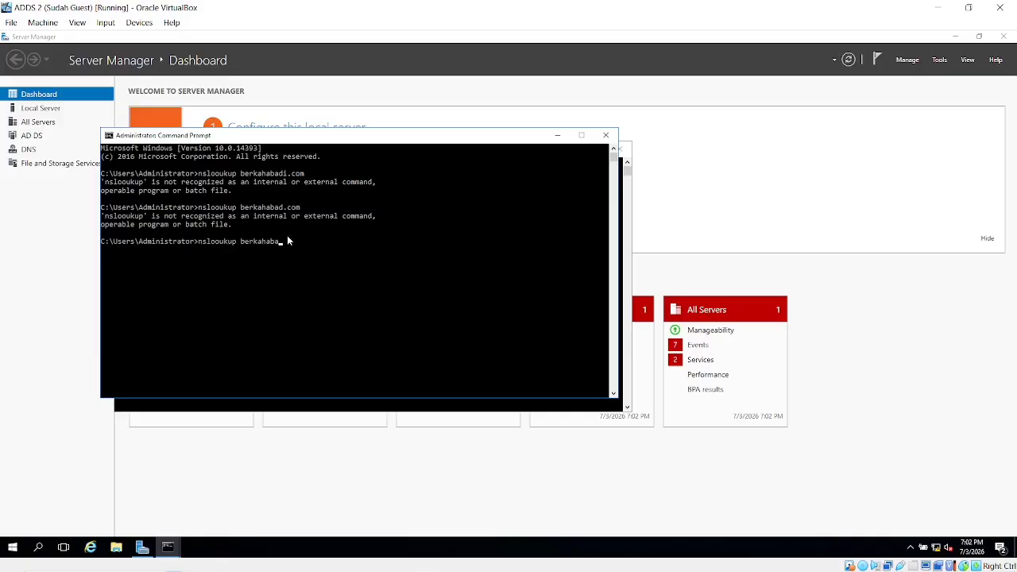
text(di.com)
key(Return)
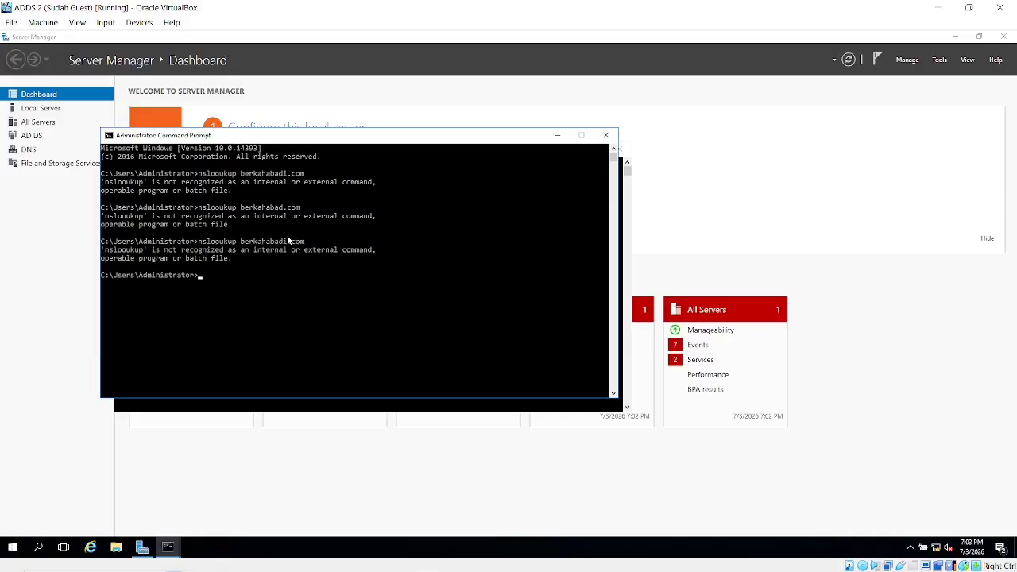
Ping berkahabadi.com, stop it after the replies, and close the Command Prompt.
text(ping berkahabadi.com)
key(Return)
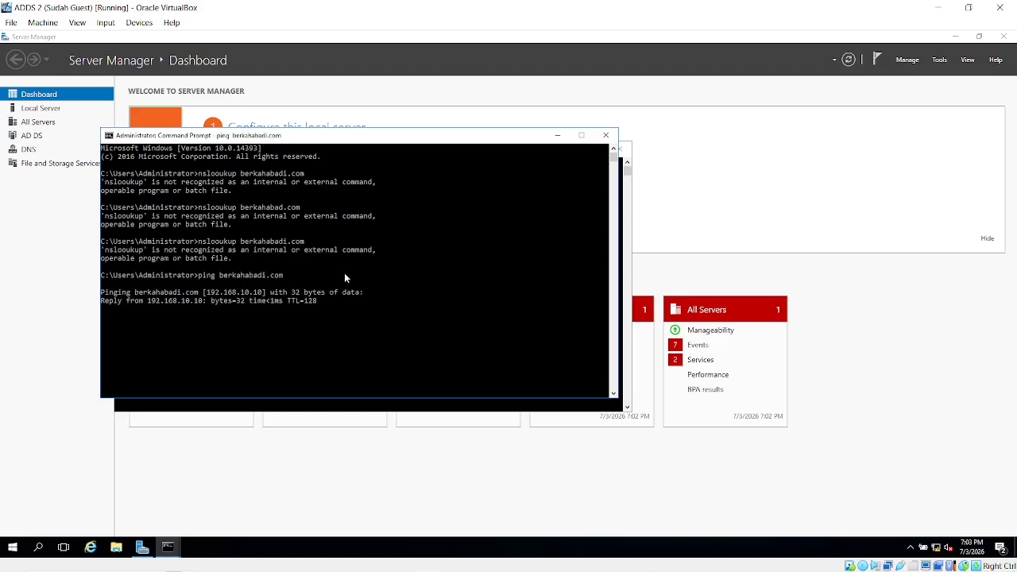
key(ctrl+c)
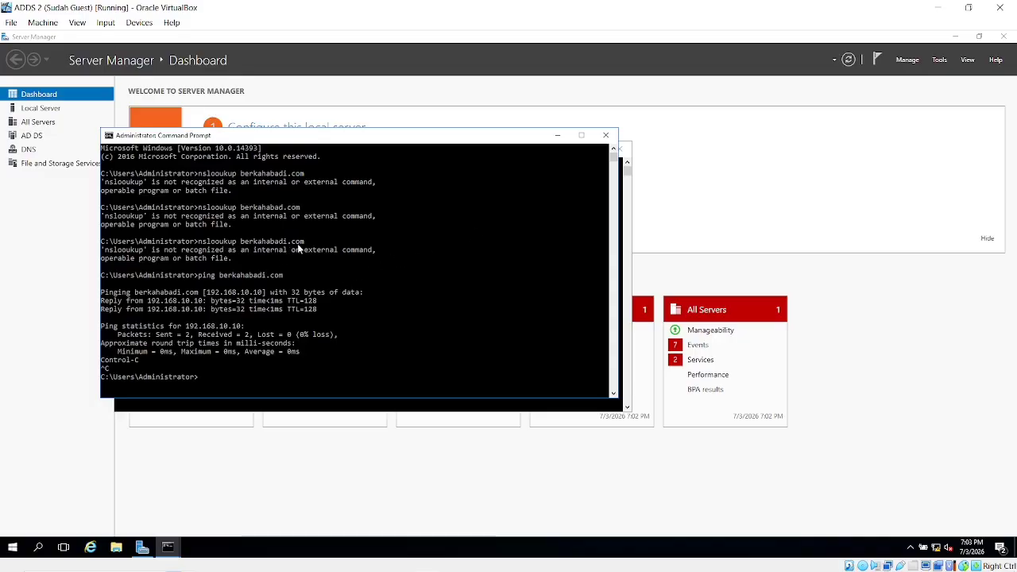
click(605, 135)
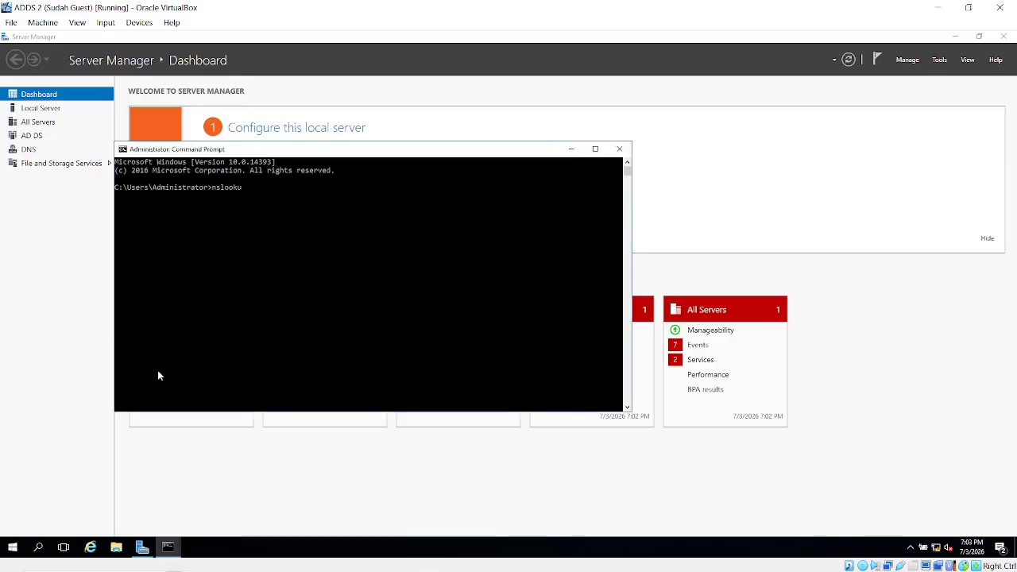
Review the network adapters in Control Panel's Network Connections, selecting the disabled Ethernet adapter, then minimize the VM.
click(39, 546)
text(cont)
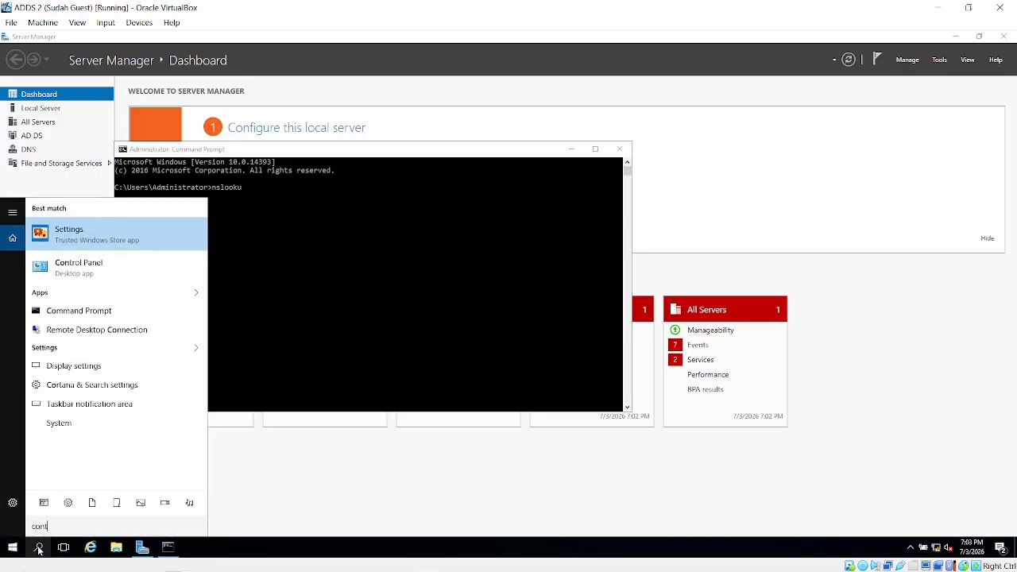
text(rol)
key(Return)
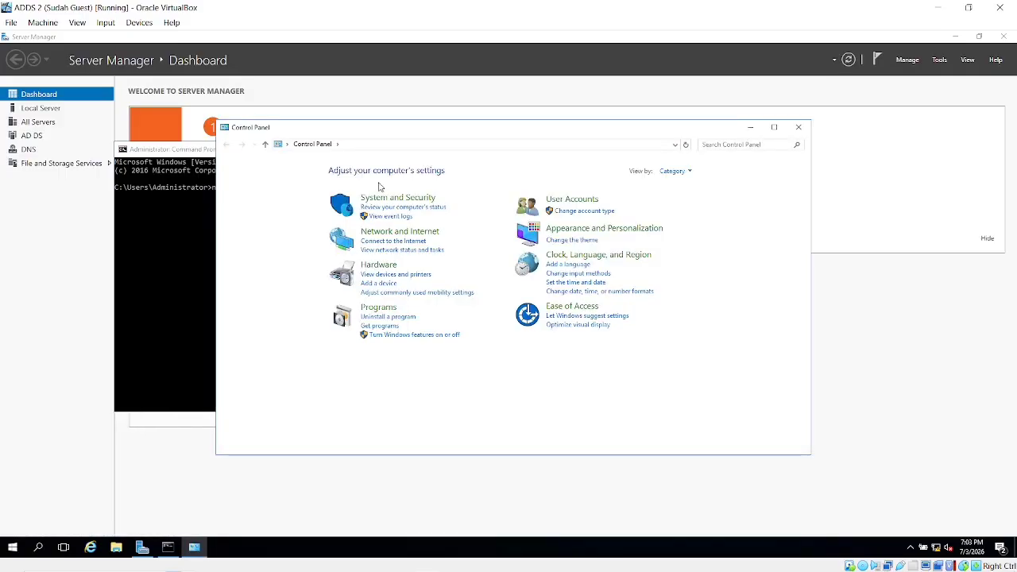
click(391, 232)
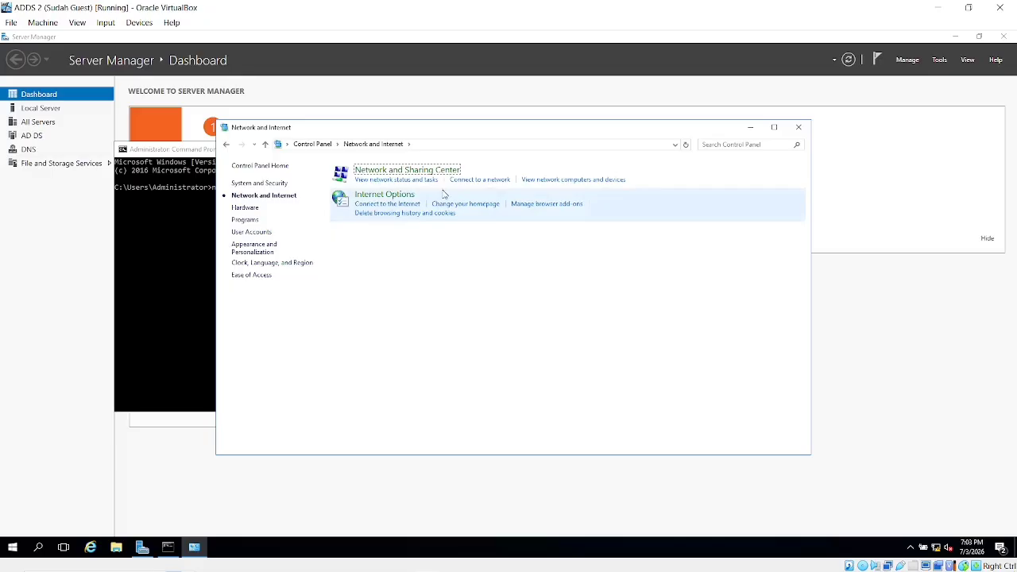
click(407, 171)
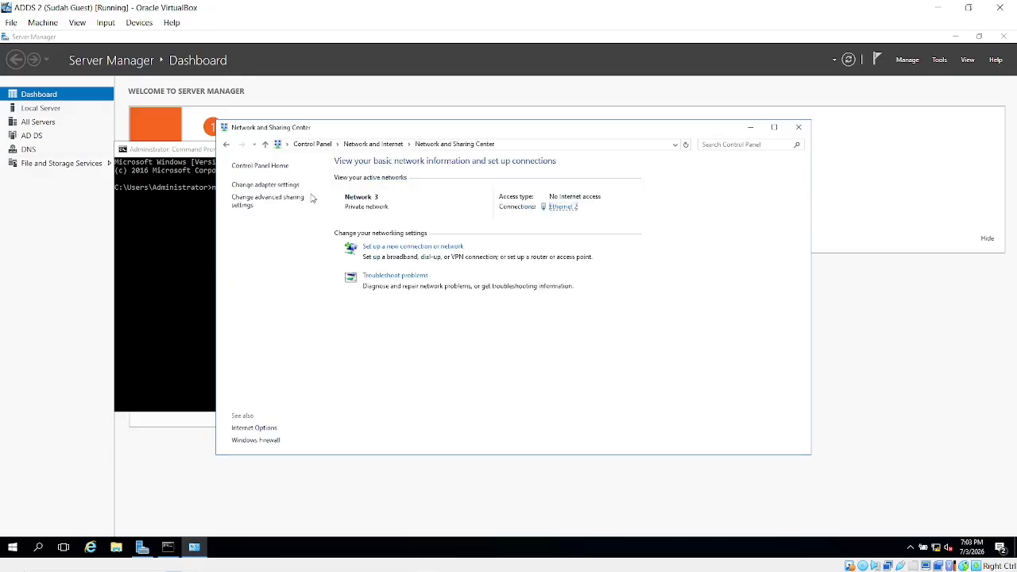
click(267, 184)
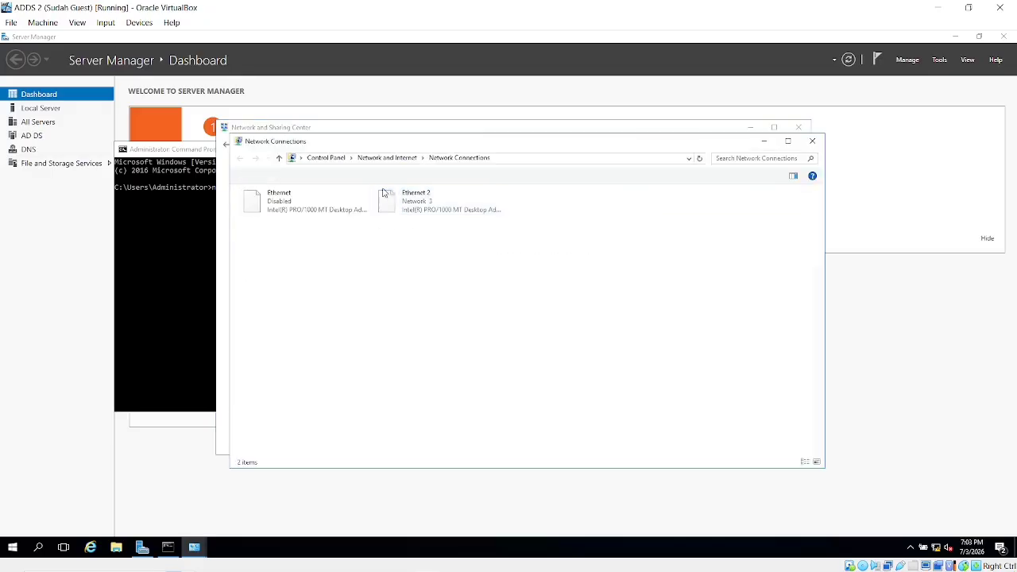
click(318, 218)
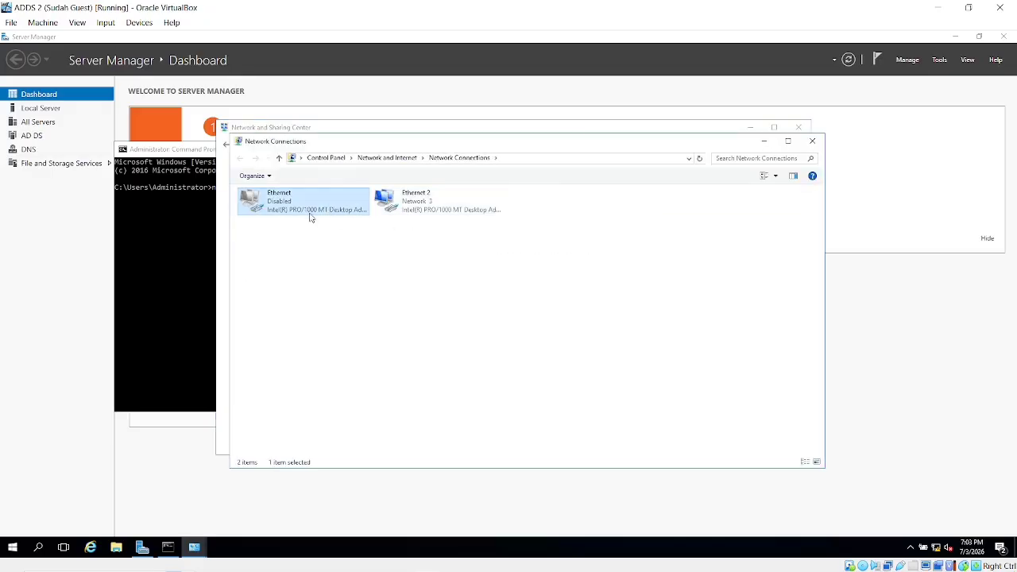
click(945, 6)
key(alt+Tab)
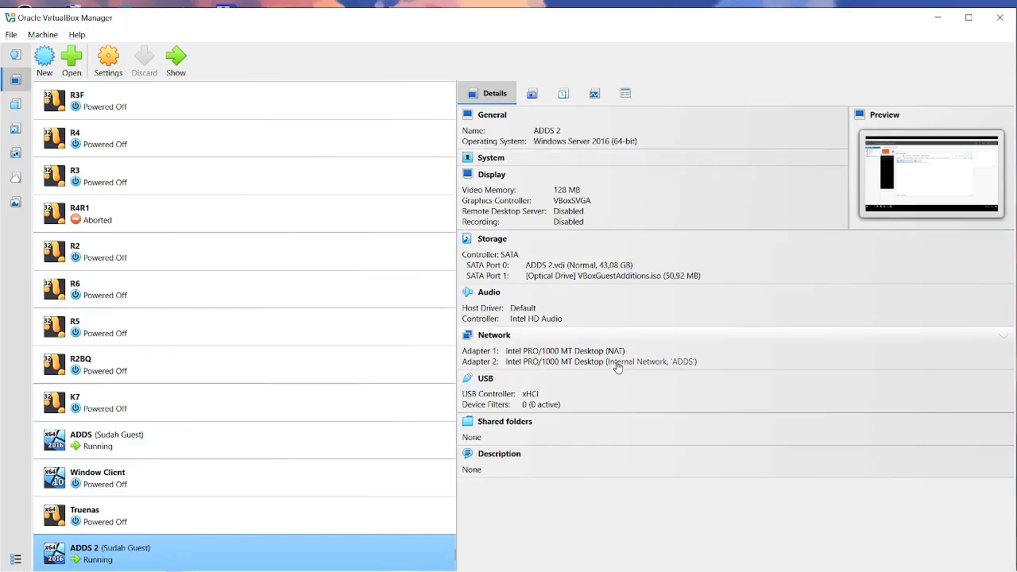
Alt+Tab through the open windows to bring OBS Studio to the front.
key(alt+Tab)
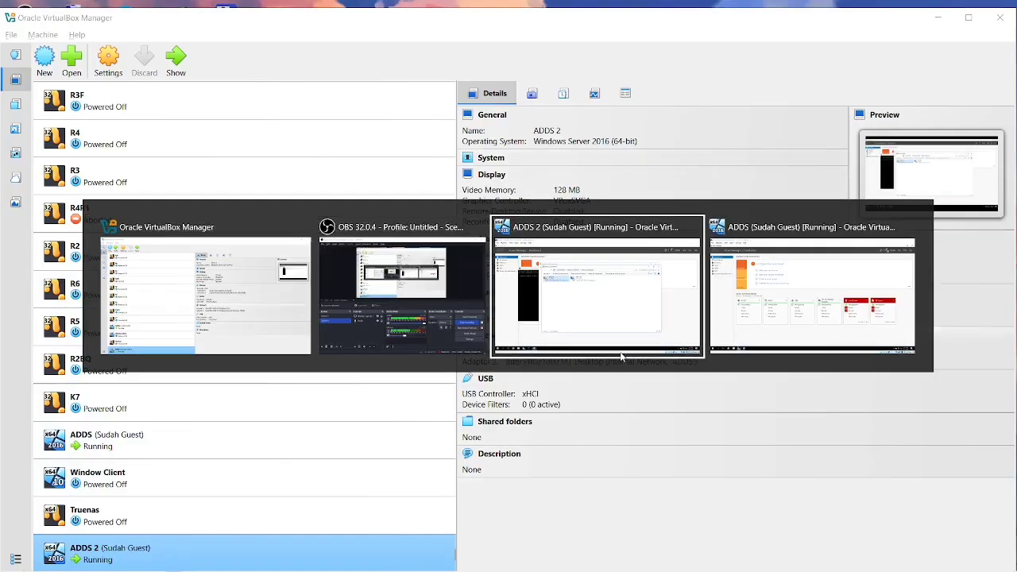
key(alt+Tab)
key(alt+Tab)
key(alt+Tab)
key(alt+Tab)
key(alt+Tab)
key(alt+Tab)
key(alt+Tab)
key(alt+Tab)
key(alt+Tab)
key(alt+Tab)
key(alt+Tab)
key(alt+Tab)
key(alt+Tab)
key(alt+Tab)
key(alt+Tab)
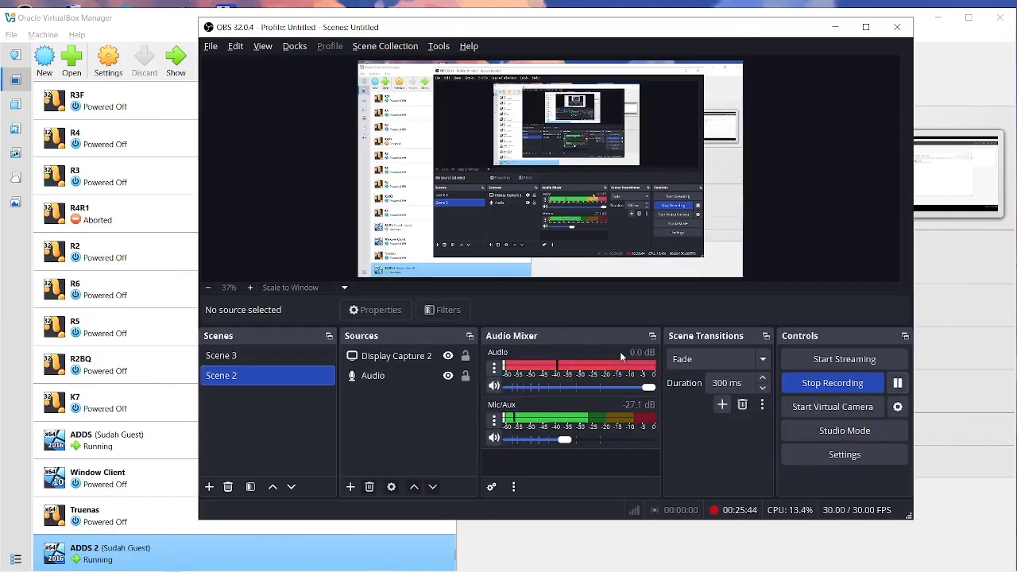